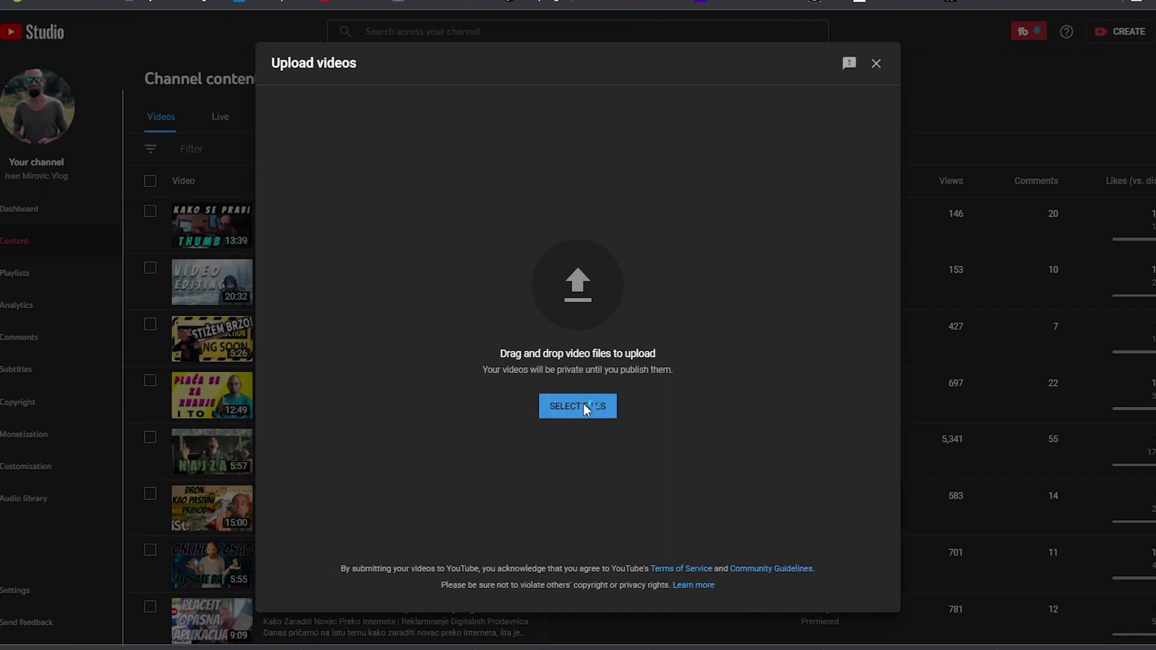
Upload the 'kako zaraditi novac preko interneta _ Blog kao online izvor prihoda' MP4 from the 54. Kako zaraditi BLOG folder
{"action": "left_click", "coordinate": [398, 359]}
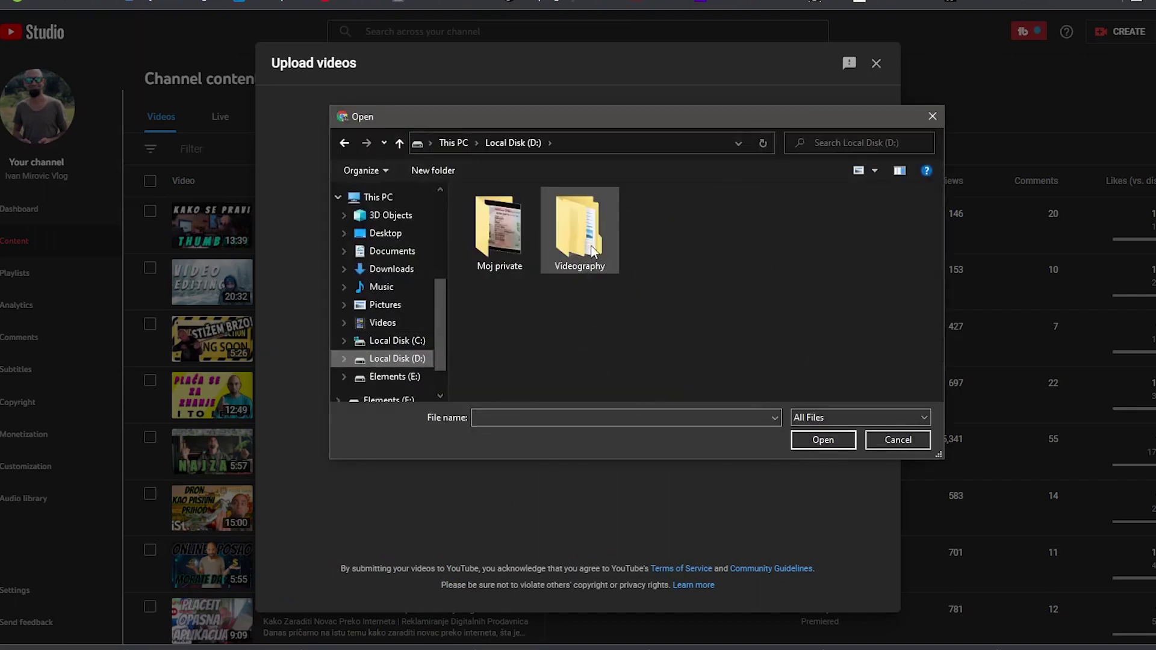
{"action": "double_click", "coordinate": [482, 237]}
{"action": "double_click", "coordinate": [509, 291]}
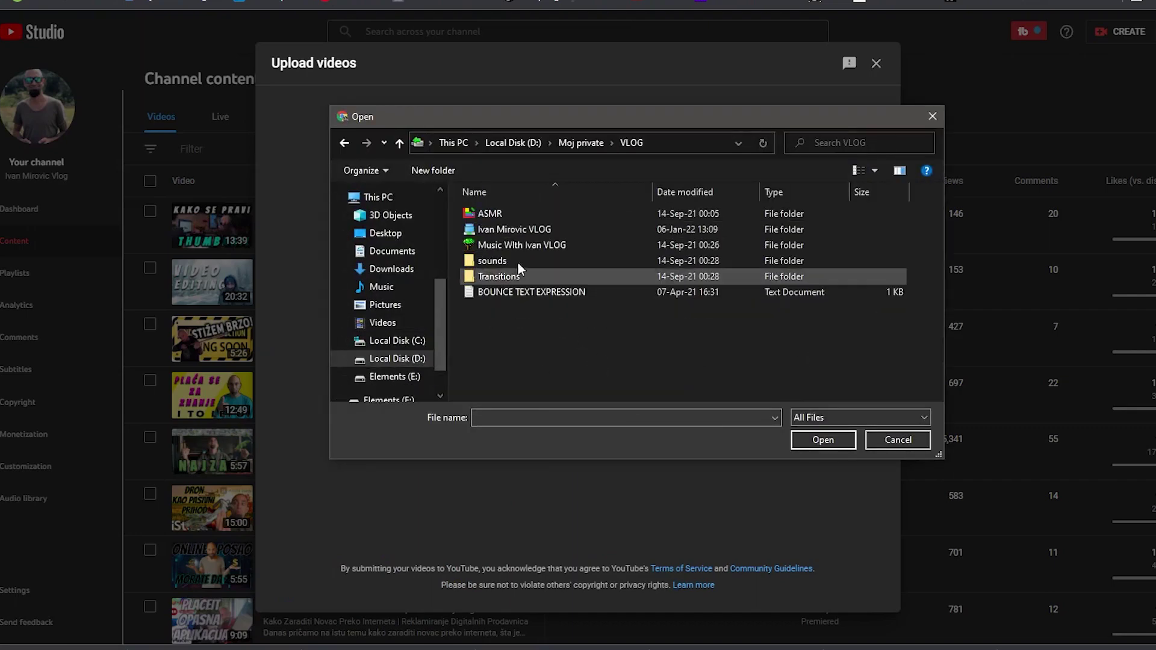
{"action": "double_click", "coordinate": [525, 229]}
{"action": "scroll", "coordinate": [542, 283], "scroll_direction": "down", "scroll_amount": 6}
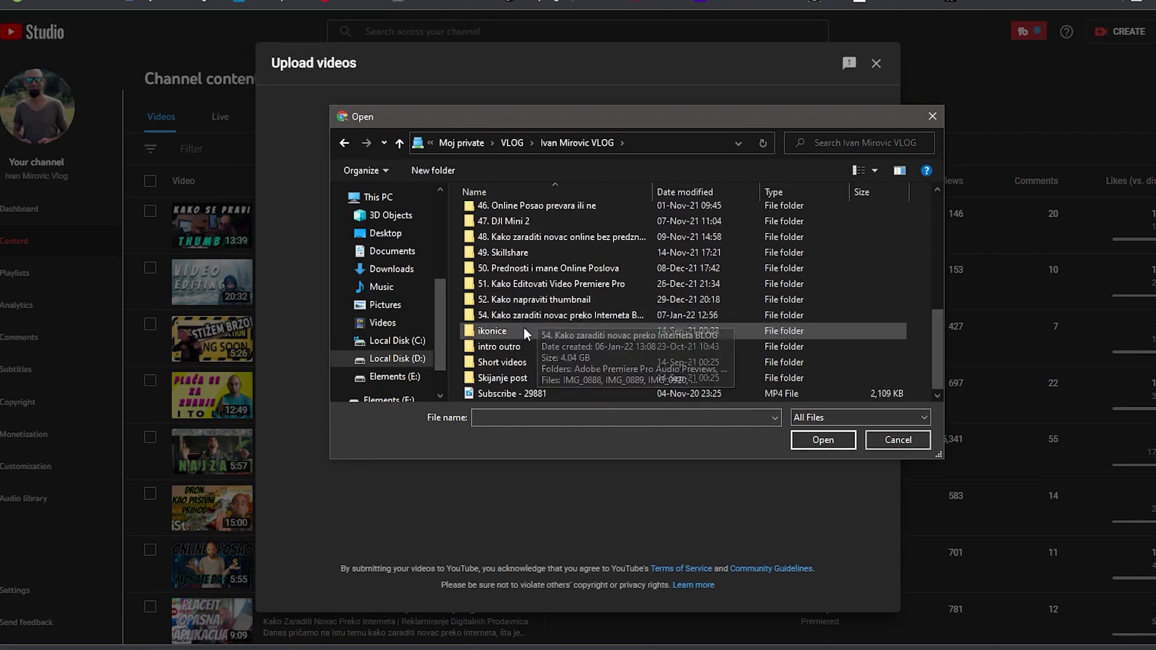
{"action": "double_click", "coordinate": [521, 314]}
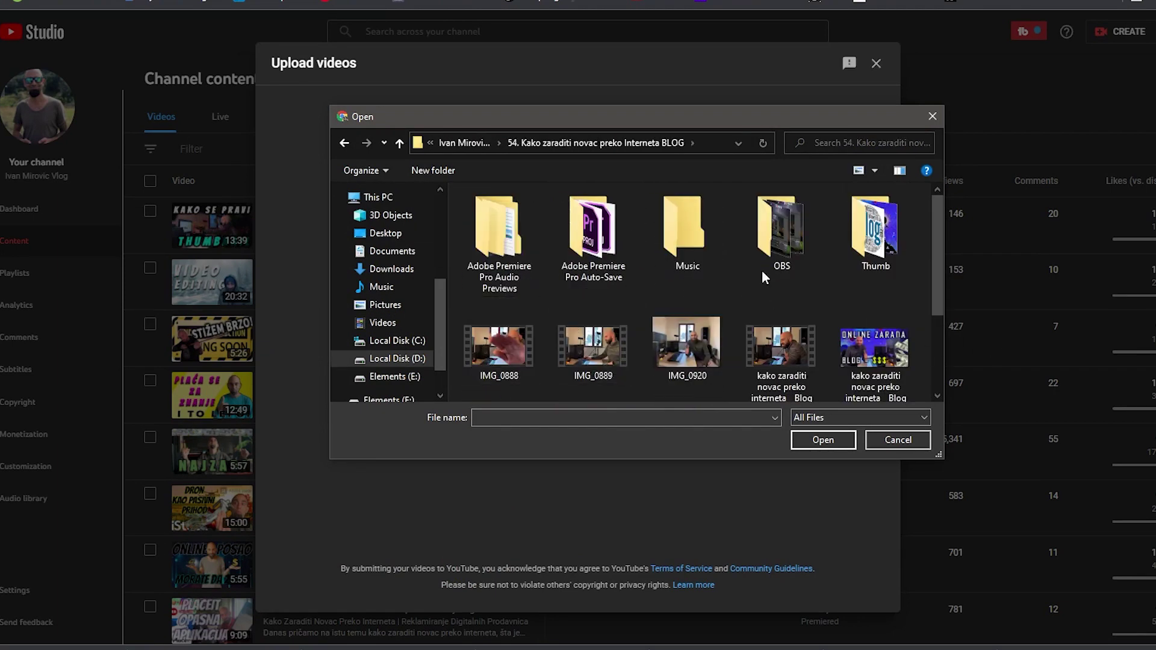
{"action": "scroll", "coordinate": [768, 327], "scroll_direction": "down", "scroll_amount": 1}
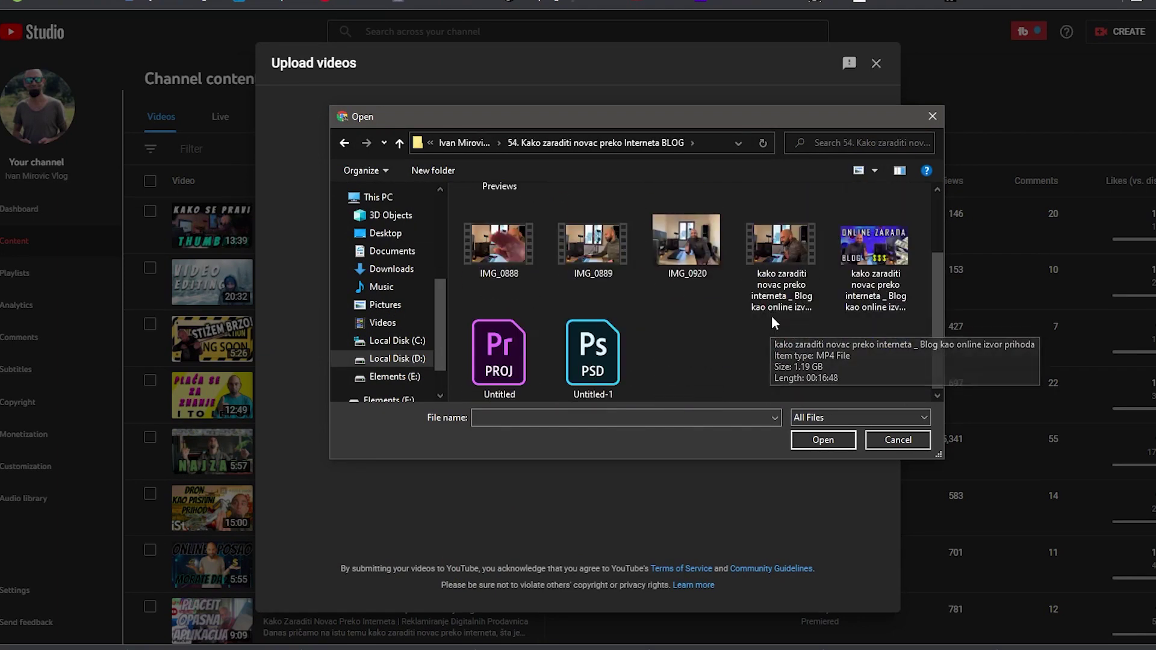
{"action": "left_click", "coordinate": [777, 301]}
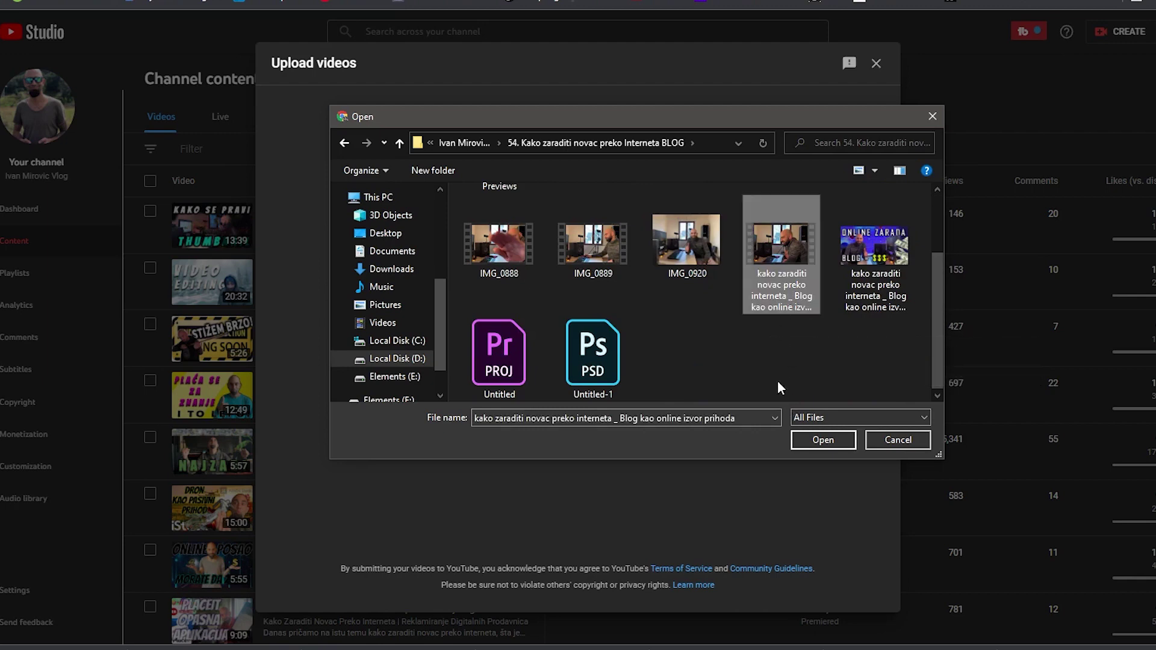
{"action": "key", "text": "F2"}
{"action": "left_click", "coordinate": [789, 352]}
{"action": "left_click", "coordinate": [820, 440]}
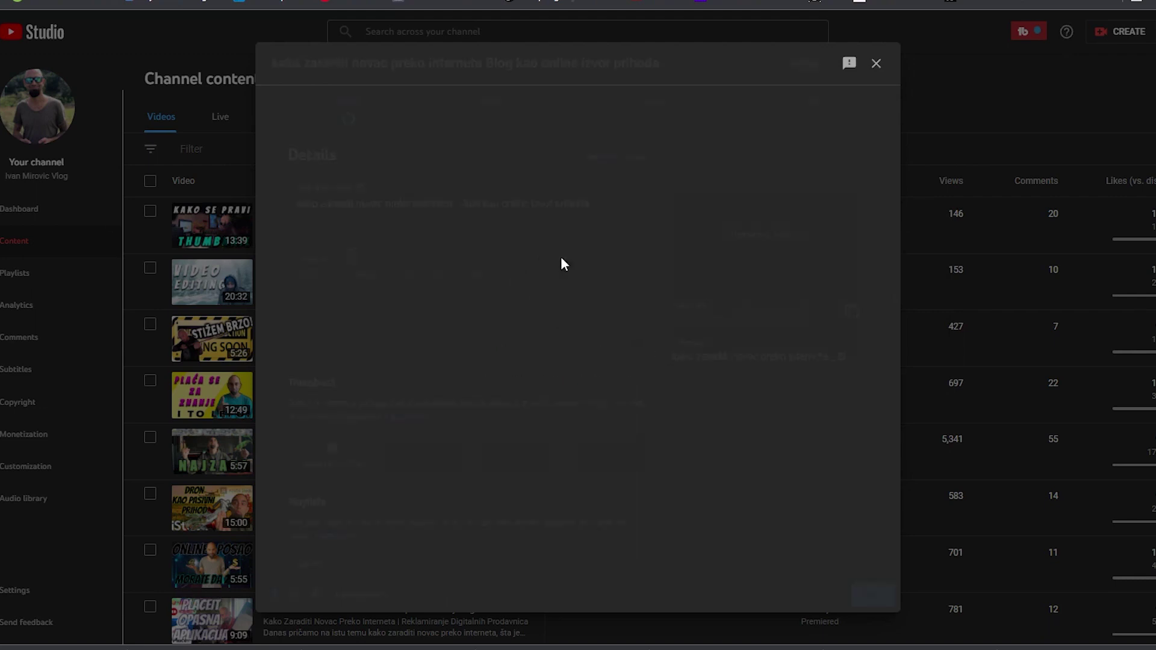
Set the 'ONLINE ZARADA BLOG = $$$' PNG image as the video's custom thumbnail
{"action": "scroll", "coordinate": [611, 298], "scroll_direction": "down", "scroll_amount": 1}
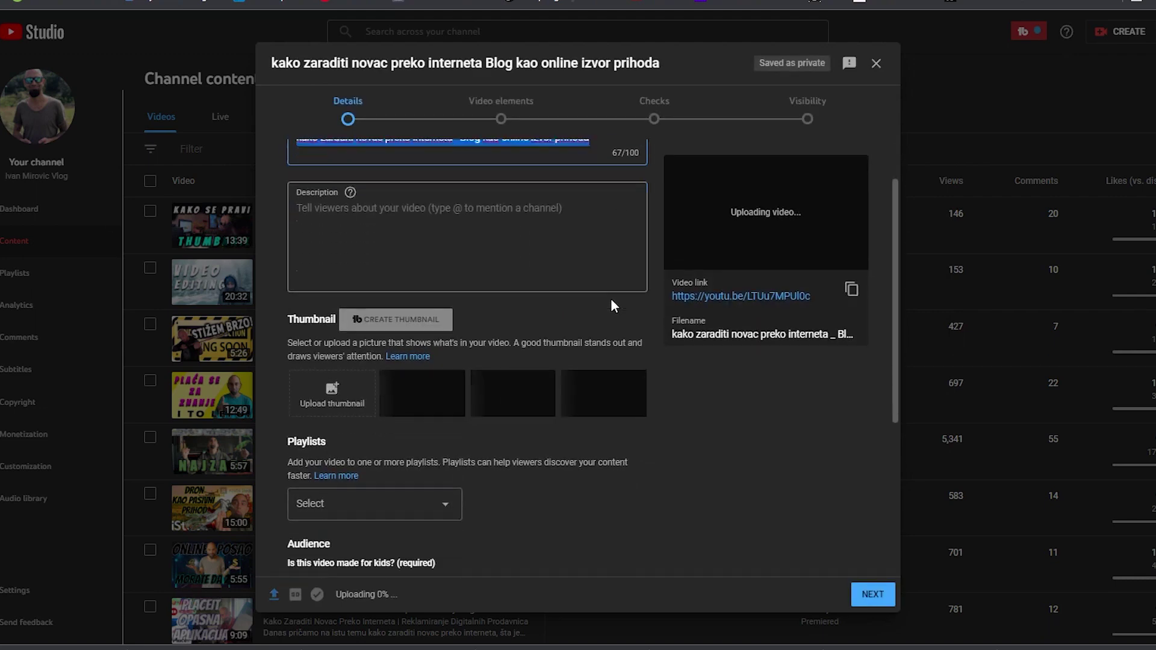
{"action": "left_click", "coordinate": [325, 397]}
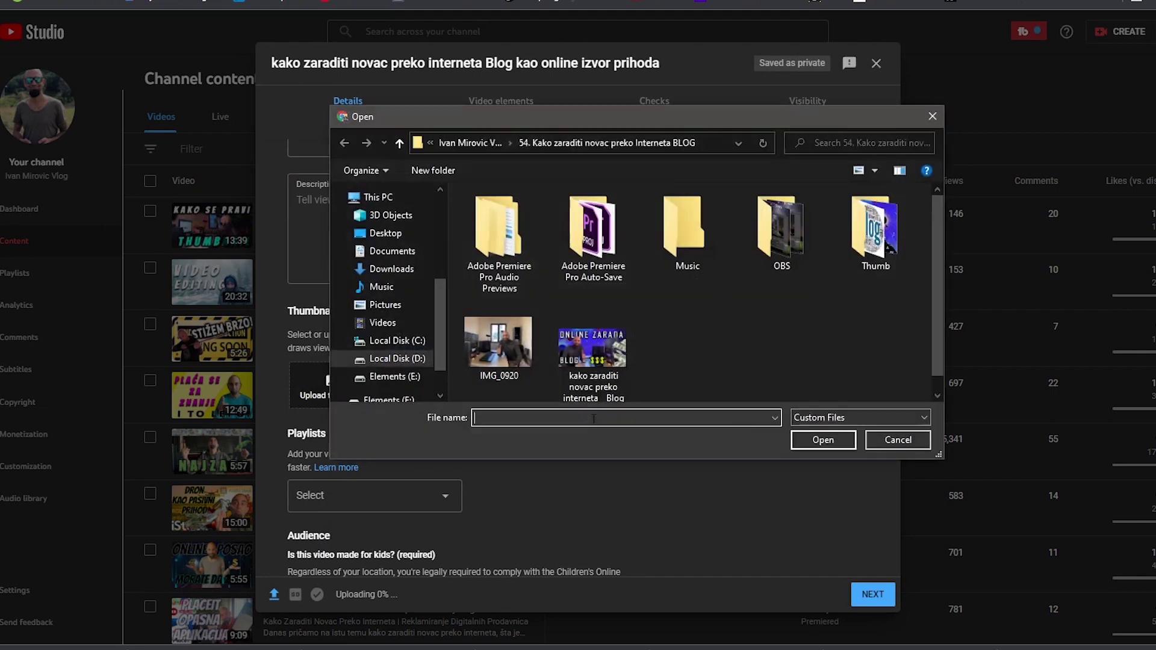
{"action": "left_click", "coordinate": [610, 341]}
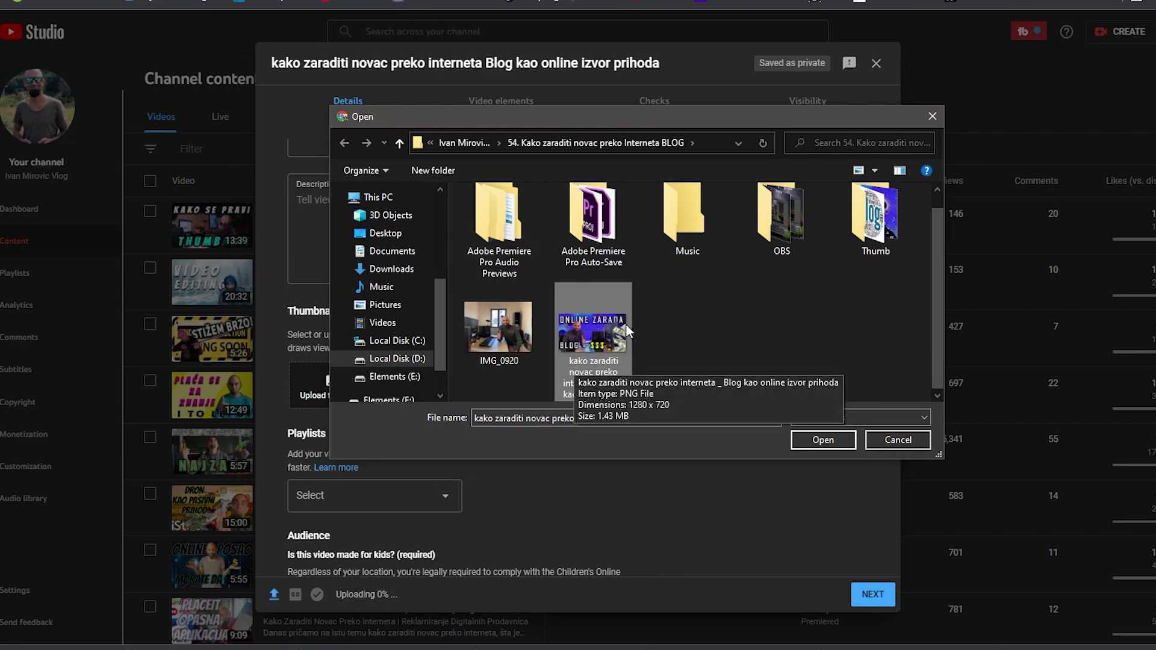
{"action": "left_click", "coordinate": [822, 439]}
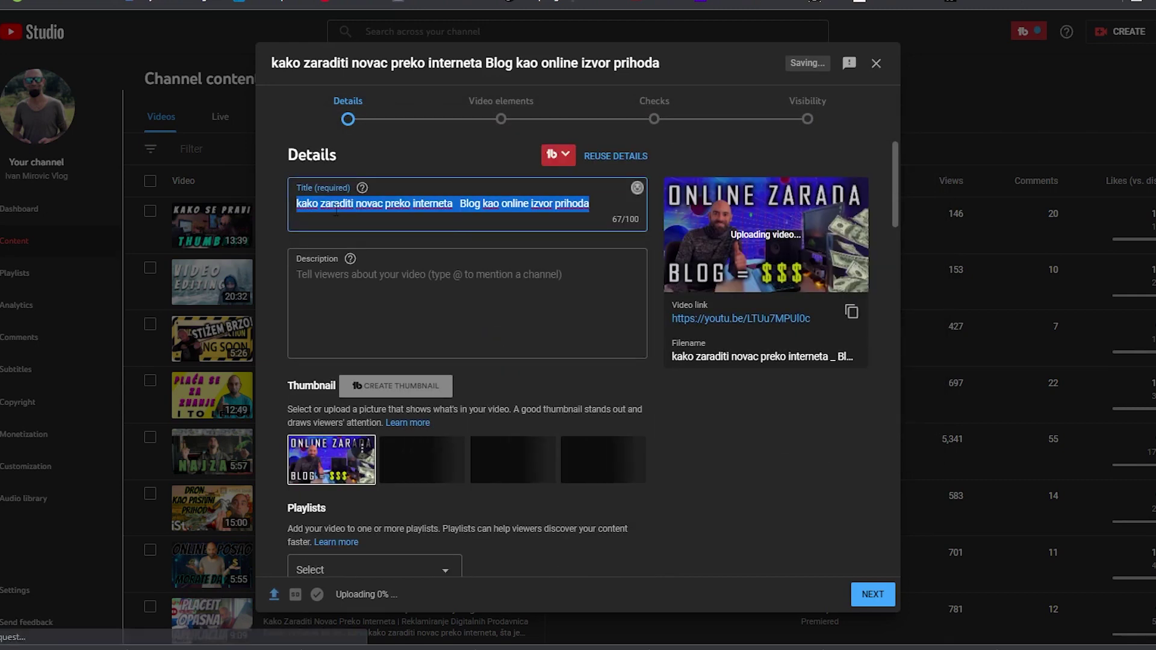
{"action": "left_click", "coordinate": [295, 205]}
Change the title to 'Kako Zaraditi Novac Preko Interneta | Blog kao online izvor prihoda'
{"action": "key", "text": "Delete"}
{"action": "type", "text": "K"}
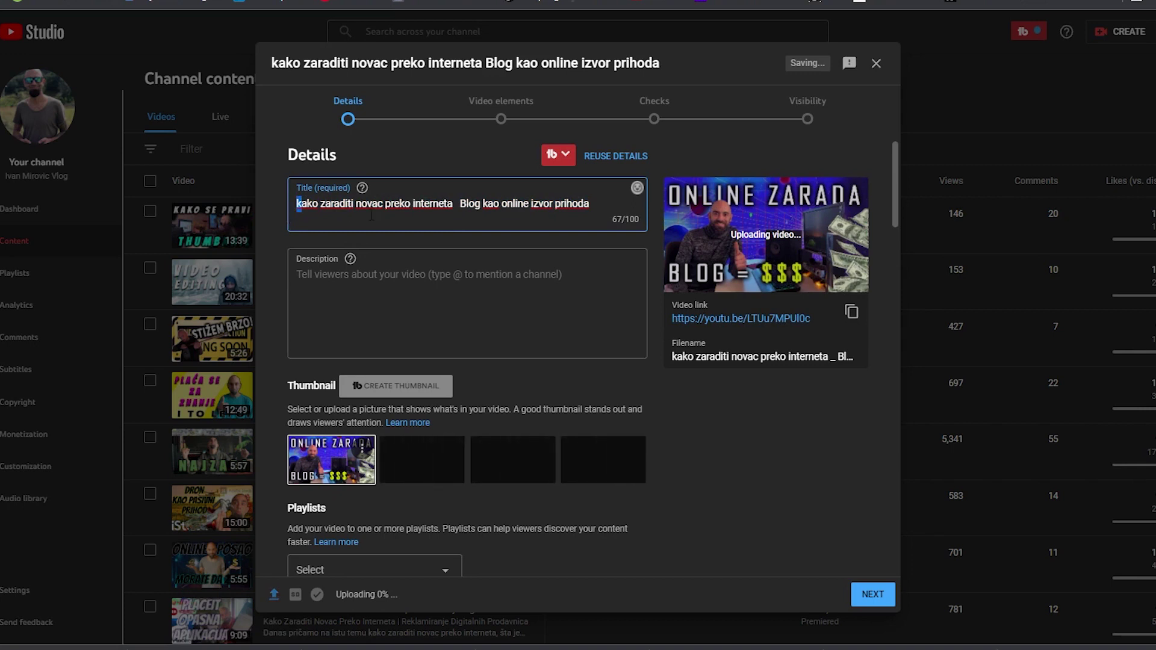
{"action": "key", "text": "Right"}
{"action": "key", "text": "Right"}
{"action": "key", "text": "Right"}
{"action": "key", "text": "Right"}
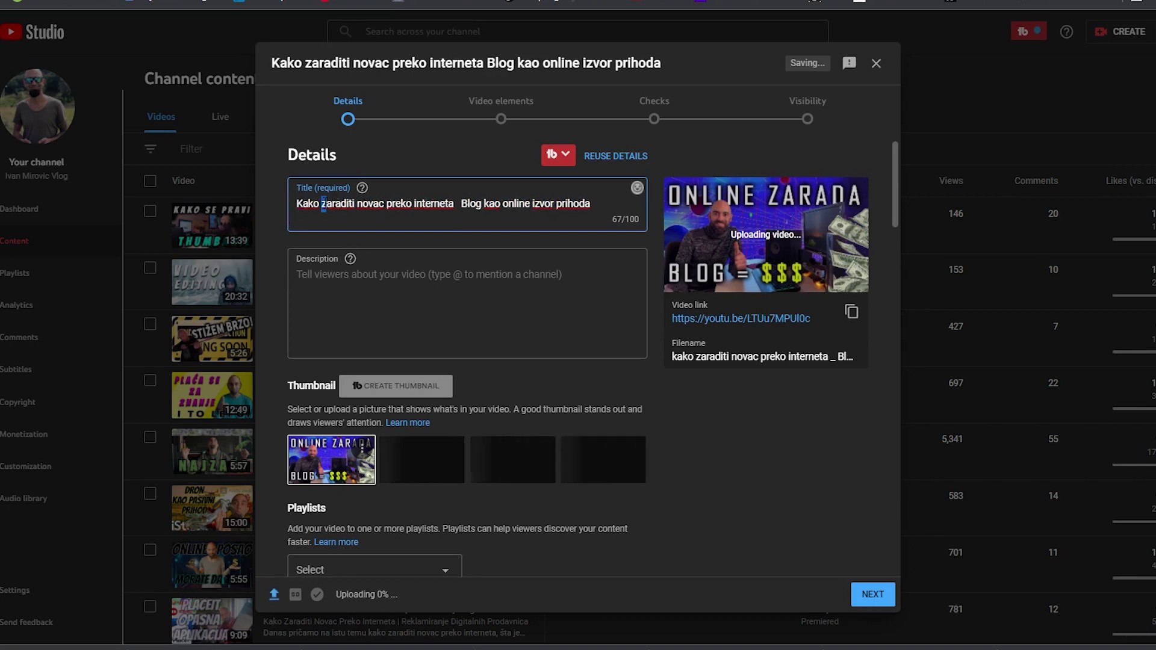
{"action": "key", "text": "Delete"}
{"action": "type", "text": "Z"}
{"action": "key", "text": "Delete"}
{"action": "type", "text": "N"}
{"action": "key", "text": "Delete"}
{"action": "type", "text": "P"}
{"action": "key", "text": "Delete"}
{"action": "type", "text": "I"}
{"action": "key", "text": "Delete"}
{"action": "type", "text": "|"}
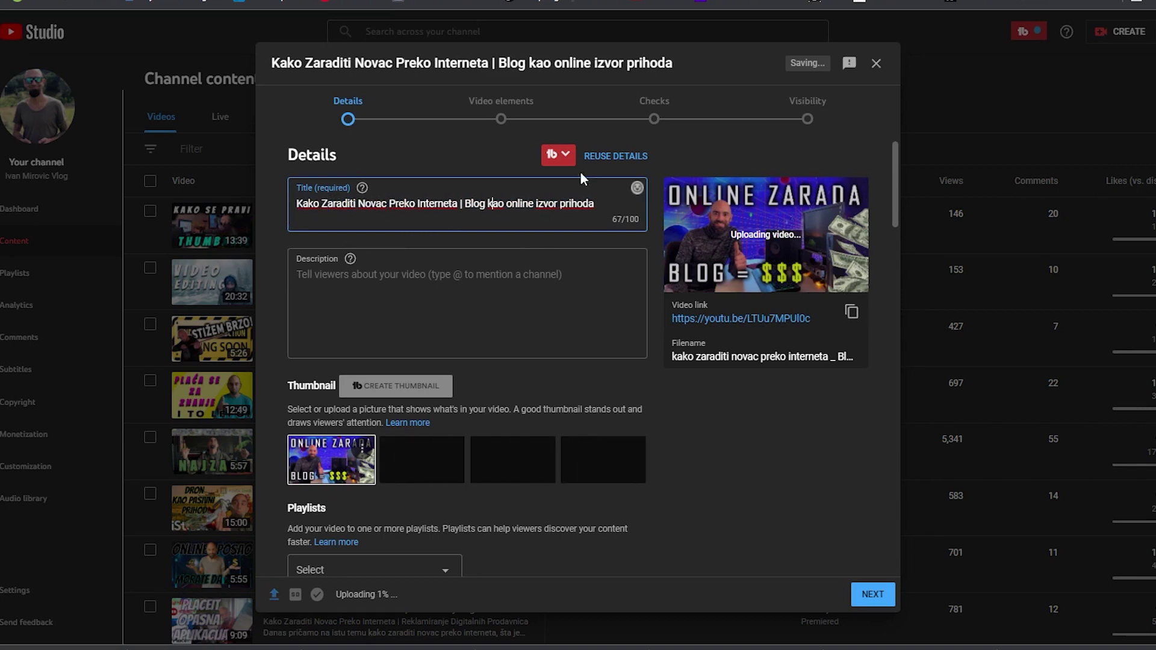
{"action": "scroll", "coordinate": [646, 394], "scroll_direction": "down", "scroll_amount": 7}
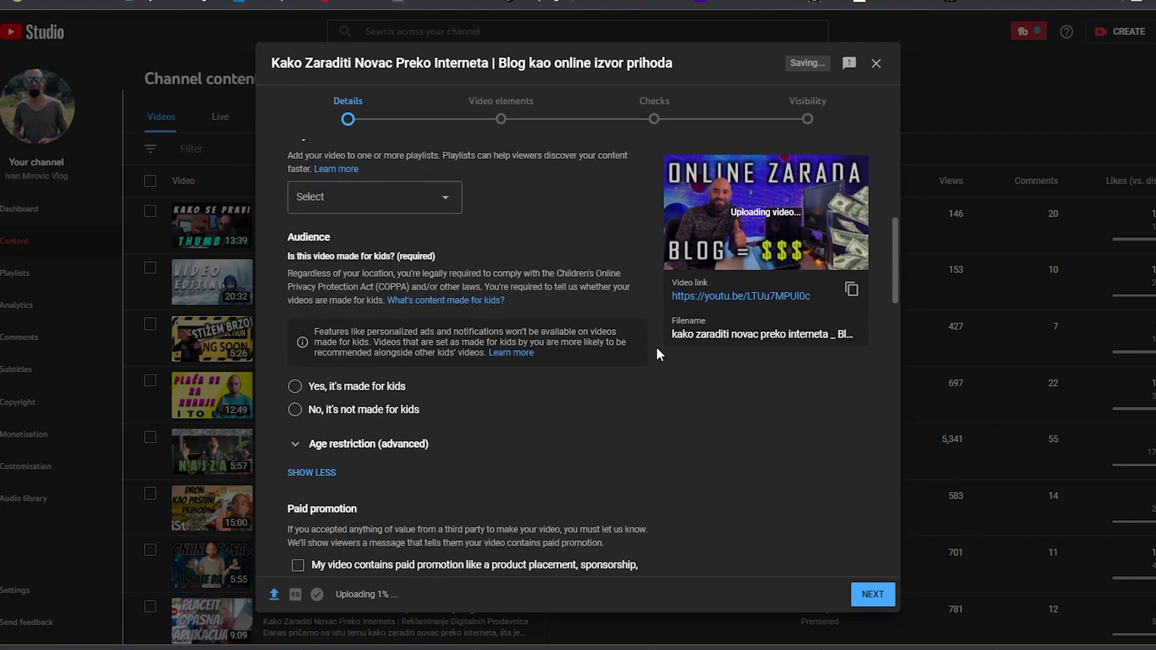
{"action": "scroll", "coordinate": [646, 353], "scroll_direction": "up", "scroll_amount": 7}
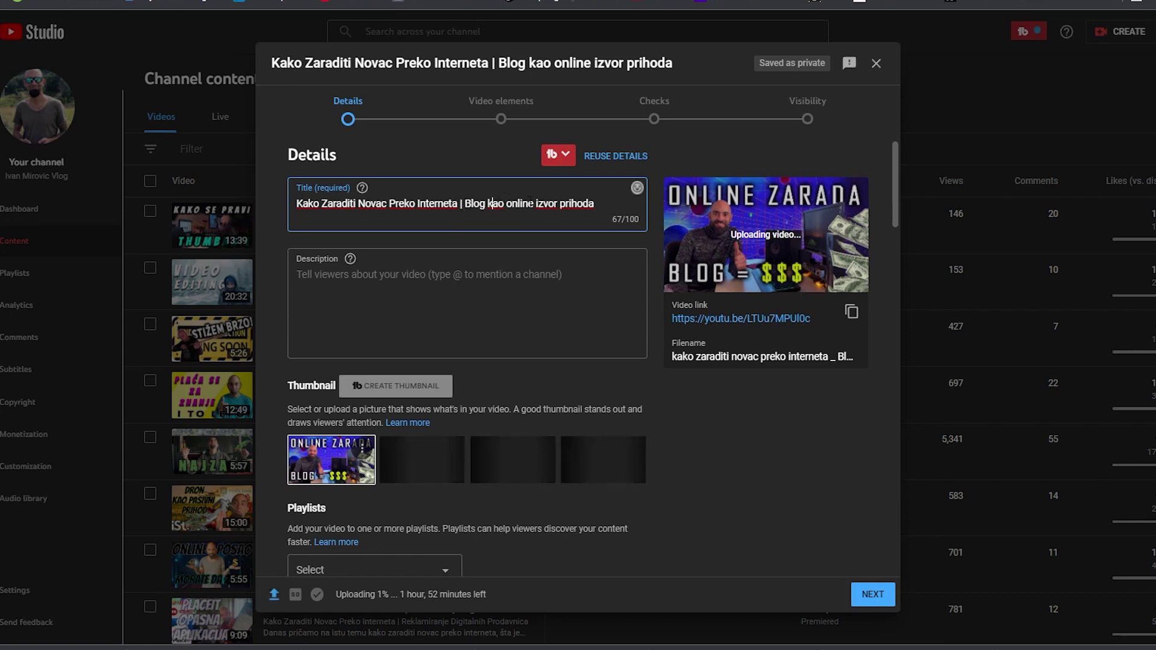
Copy the full title text into the description field
{"action": "triple_click", "coordinate": [435, 206]}
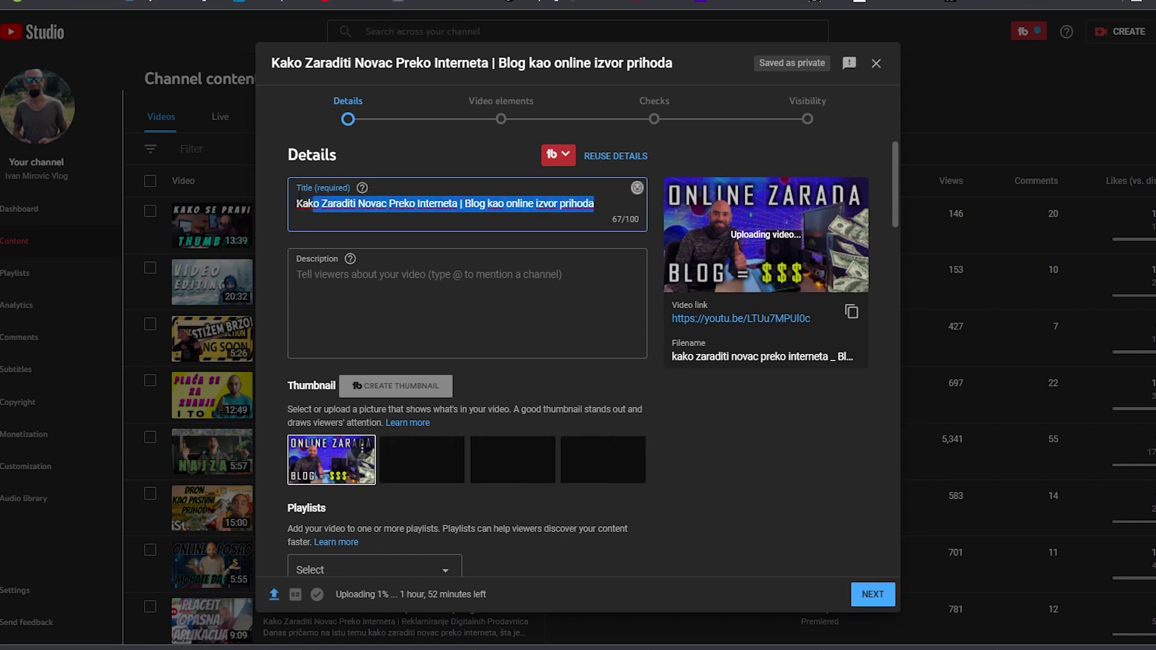
{"action": "key", "text": "ctrl+c"}
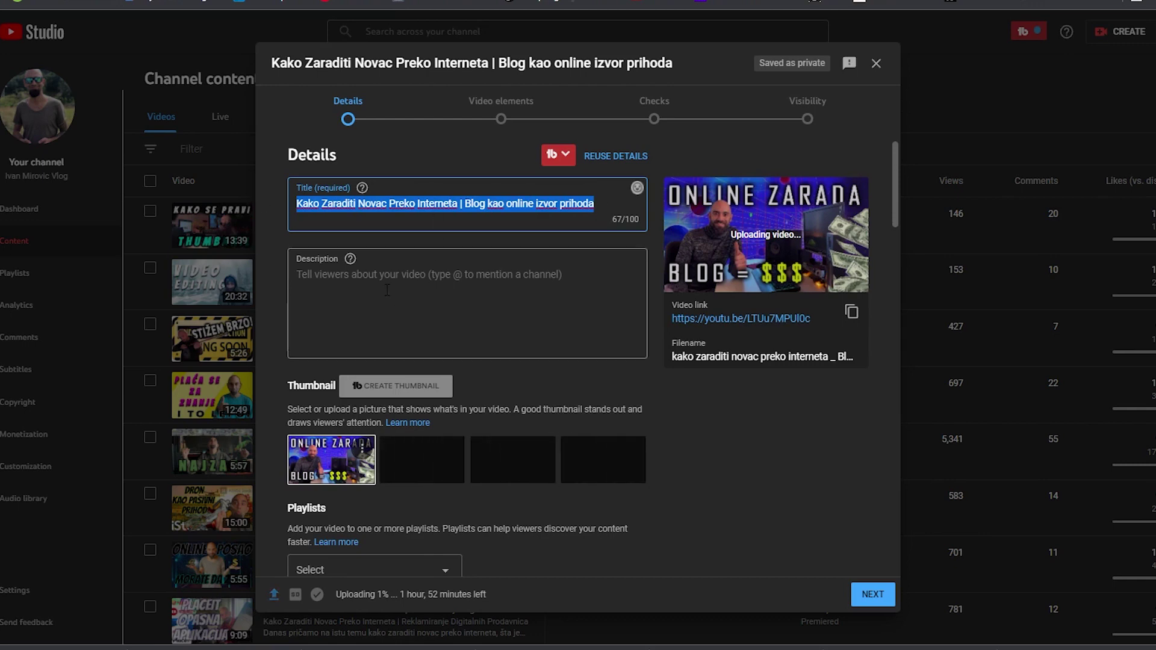
{"action": "left_click", "coordinate": [358, 273]}
{"action": "key", "text": "ctrl+v"}
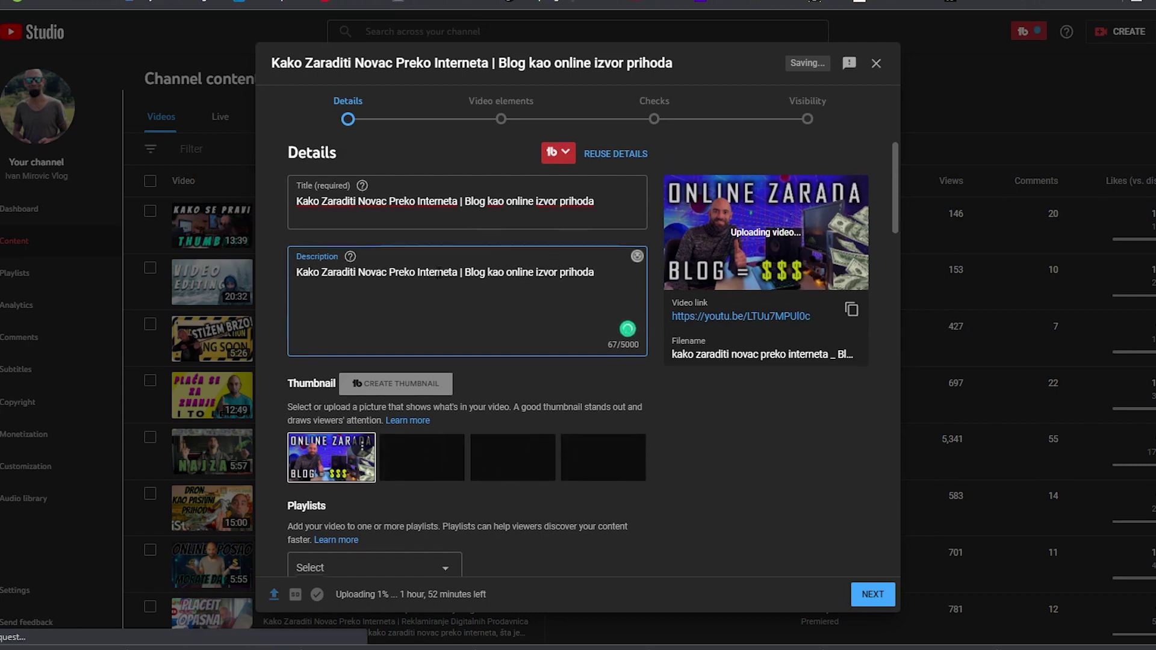
{"action": "scroll", "coordinate": [454, 247], "scroll_direction": "down", "scroll_amount": 5}
Add the video to three playlists, including Online Poslovi Srbija and Kako Zaraditi Online
{"action": "scroll", "coordinate": [446, 257], "scroll_direction": "up", "scroll_amount": 1}
{"action": "scroll", "coordinate": [446, 257], "scroll_direction": "up", "scroll_amount": 3}
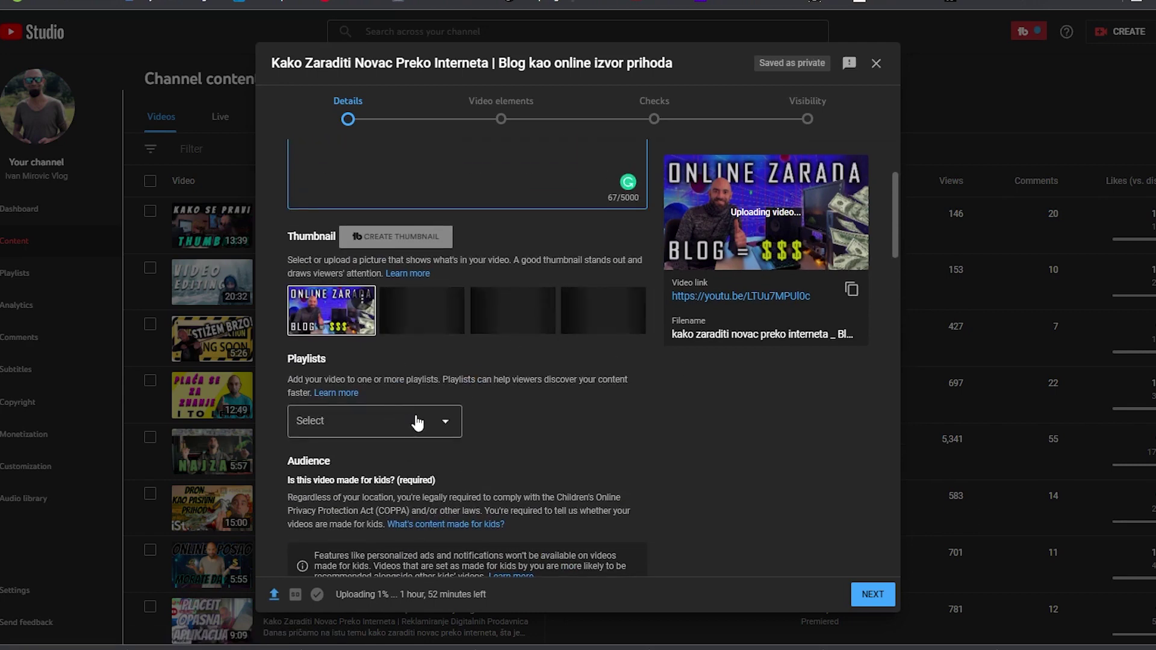
{"action": "left_click", "coordinate": [443, 418]}
{"action": "left_click", "coordinate": [310, 367]}
{"action": "left_click", "coordinate": [309, 410]}
{"action": "left_click", "coordinate": [310, 431]}
{"action": "right_click", "coordinate": [310, 436]}
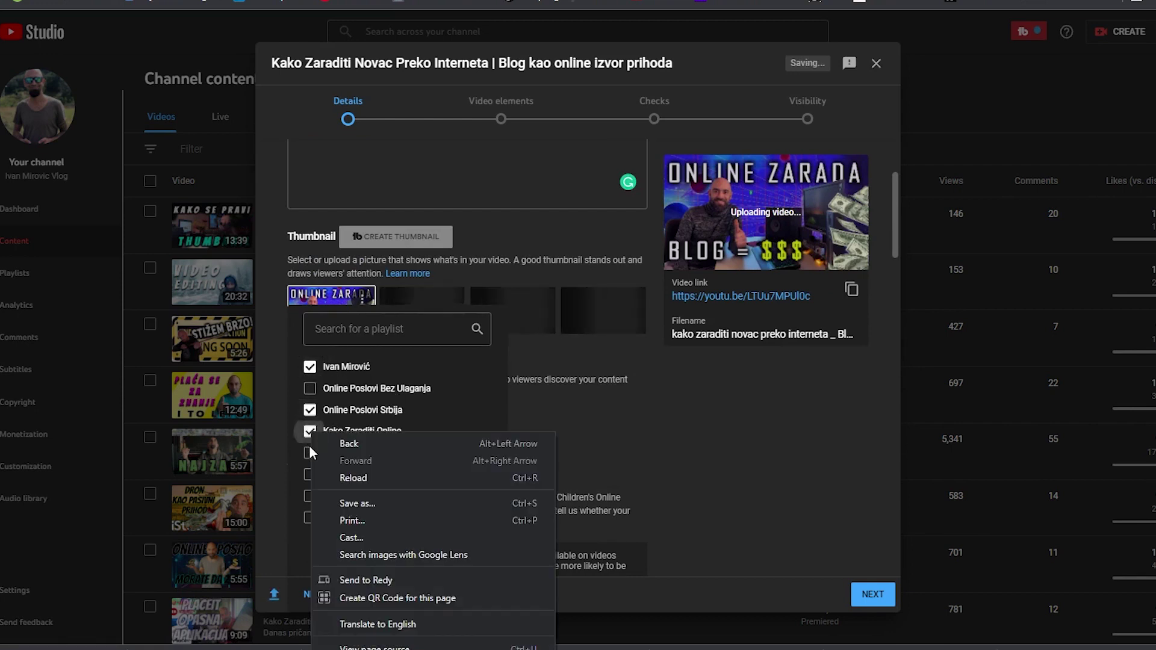
{"action": "left_click", "coordinate": [572, 436]}
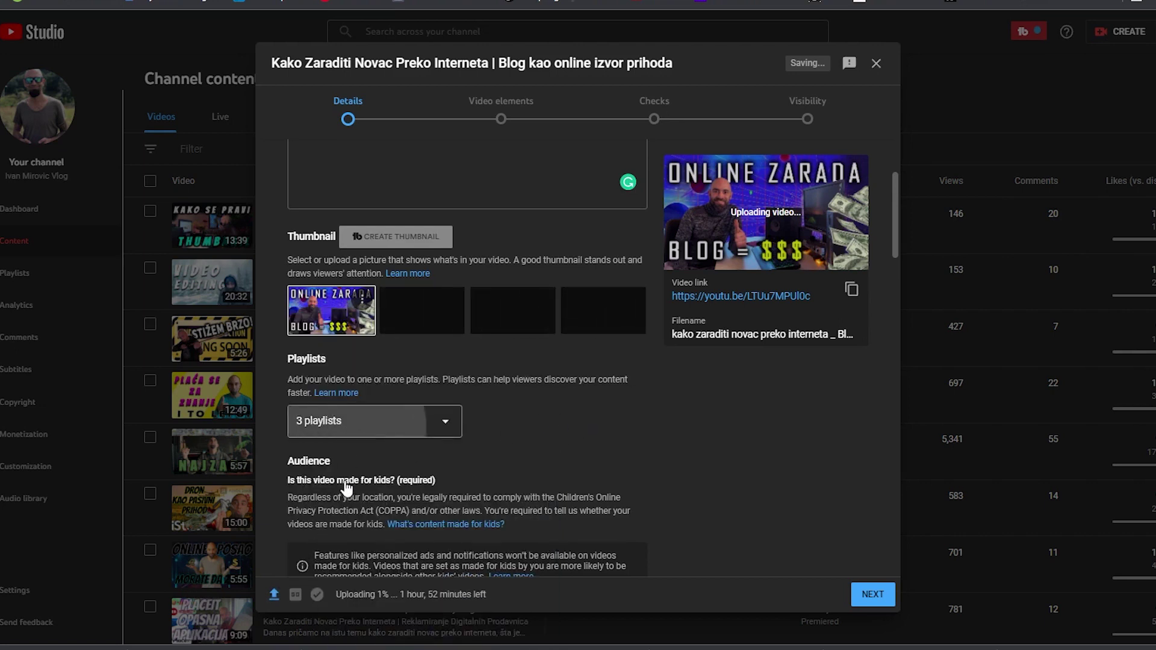
{"action": "left_click", "coordinate": [362, 423]}
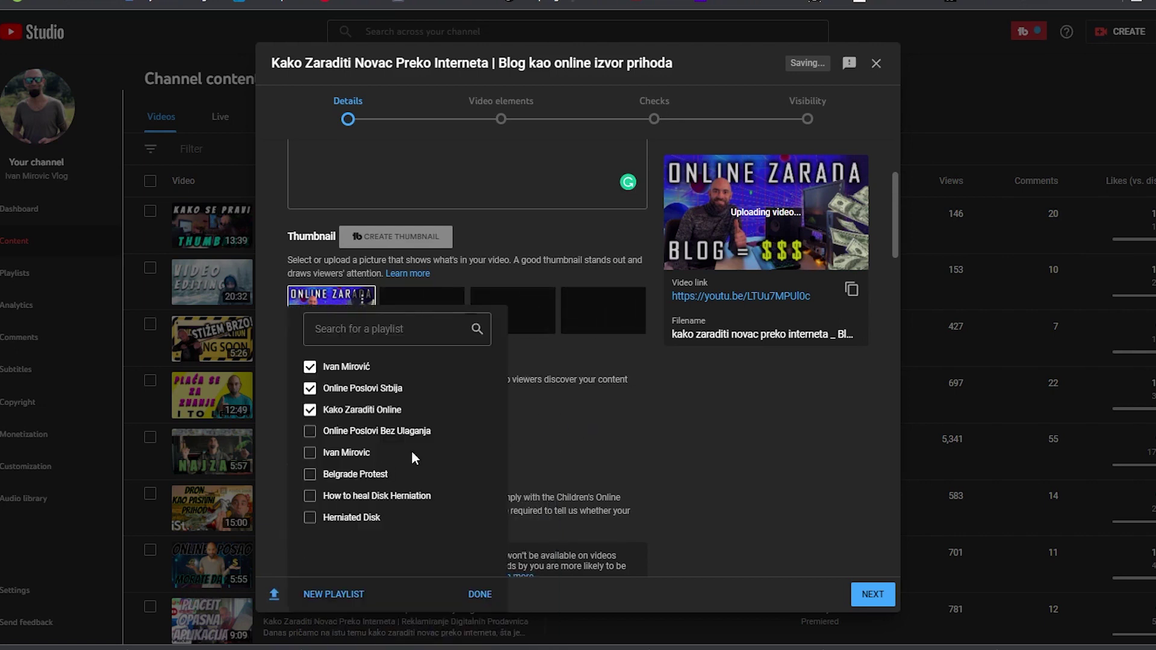
{"action": "left_click", "coordinate": [628, 412]}
Set the audience to 'No, it's not made for kids'
{"action": "scroll", "coordinate": [548, 415], "scroll_direction": "down", "scroll_amount": 4}
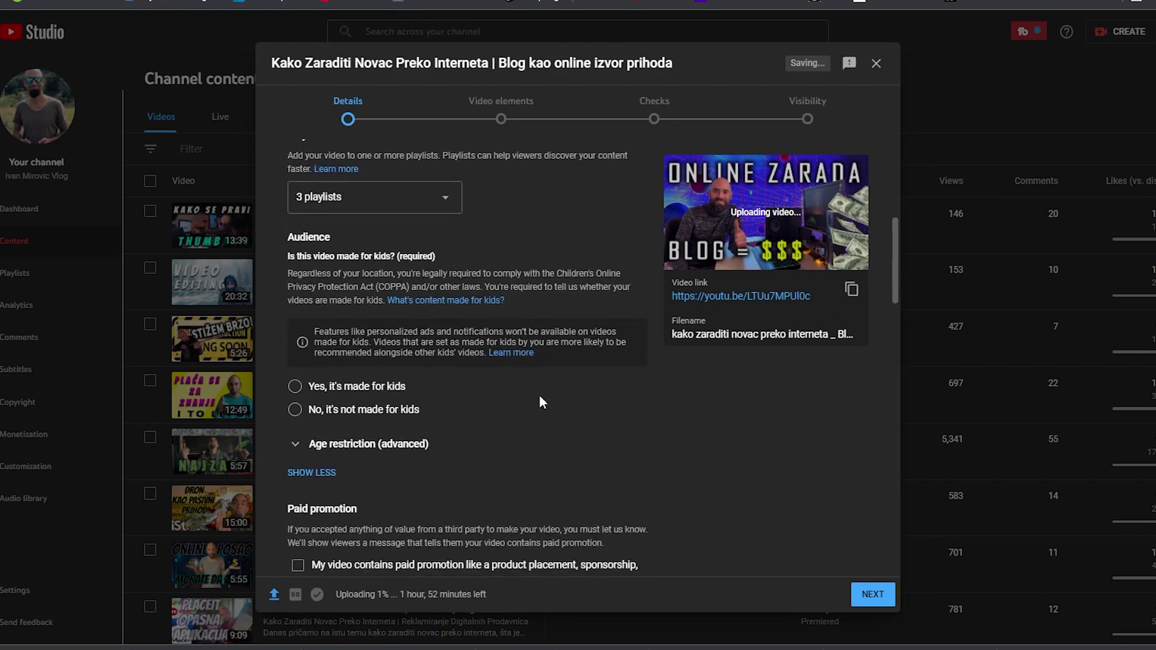
{"action": "left_click", "coordinate": [301, 410]}
{"action": "scroll", "coordinate": [516, 398], "scroll_direction": "down", "scroll_amount": 2}
{"action": "scroll", "coordinate": [516, 399], "scroll_direction": "down", "scroll_amount": 1}
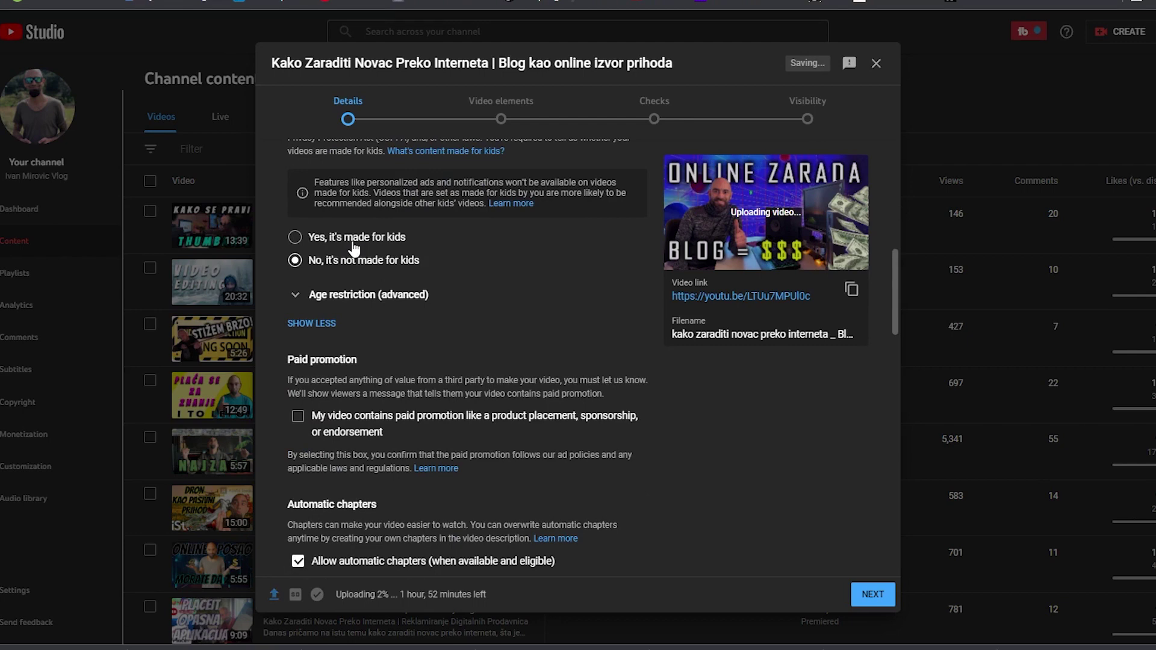
{"action": "scroll", "coordinate": [410, 361], "scroll_direction": "down", "scroll_amount": 5}
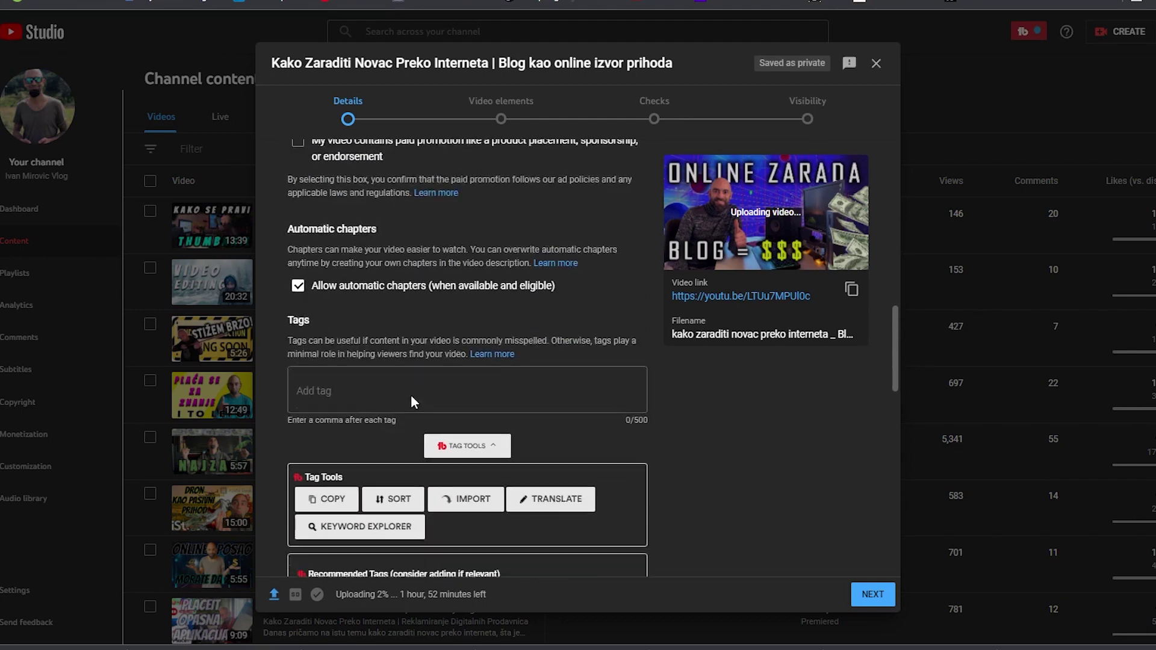
{"action": "scroll", "coordinate": [412, 397], "scroll_direction": "down", "scroll_amount": 1}
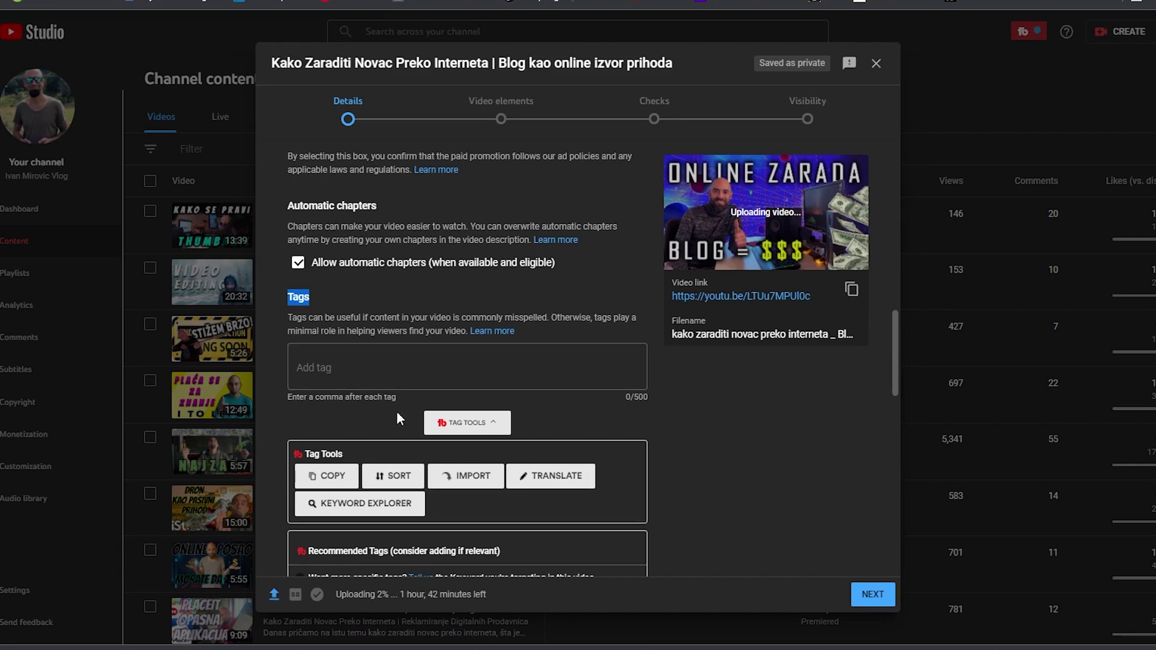
{"action": "left_click", "coordinate": [322, 360]}
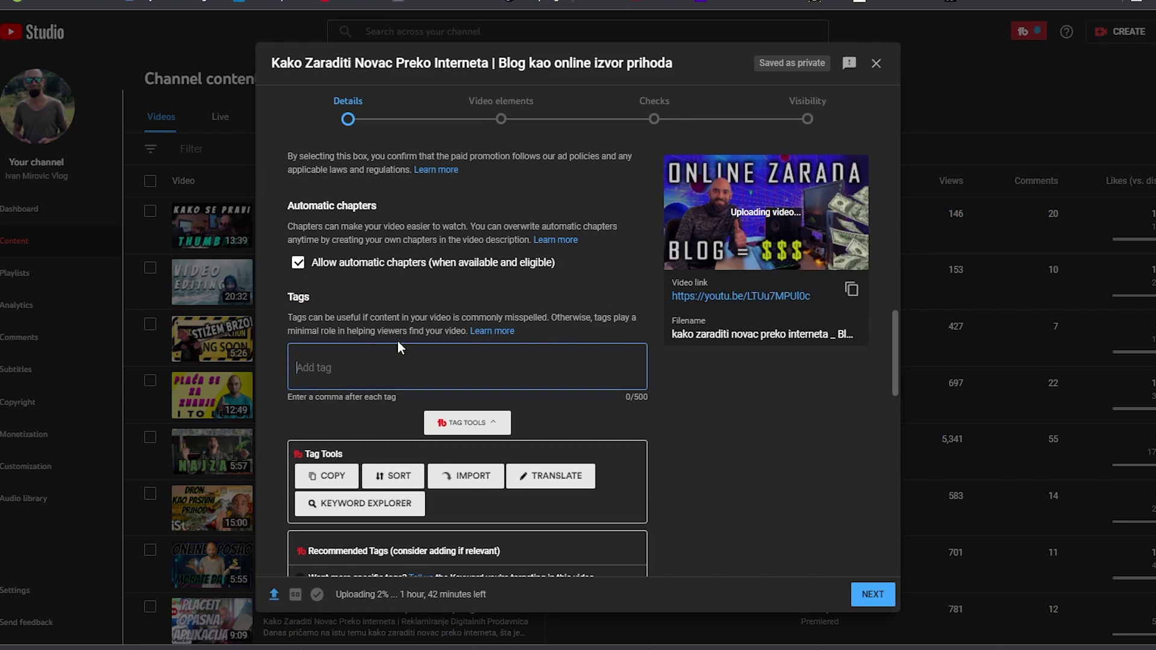
{"action": "scroll", "coordinate": [388, 373], "scroll_direction": "down", "scroll_amount": 2}
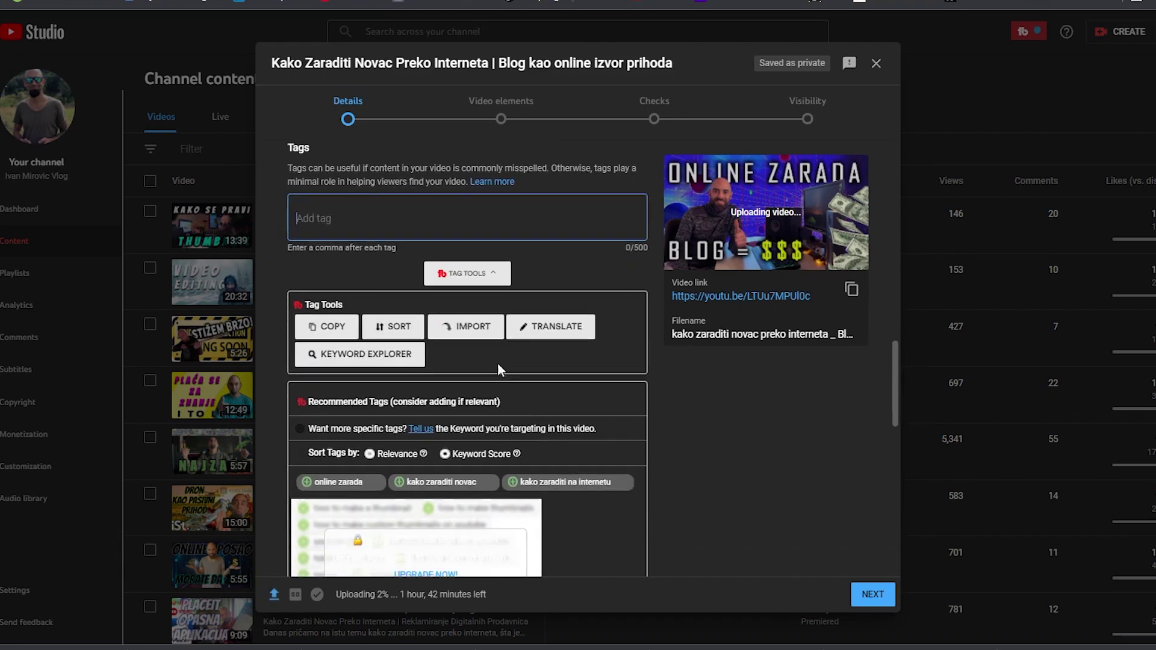
{"action": "scroll", "coordinate": [356, 286], "scroll_direction": "up", "scroll_amount": 3}
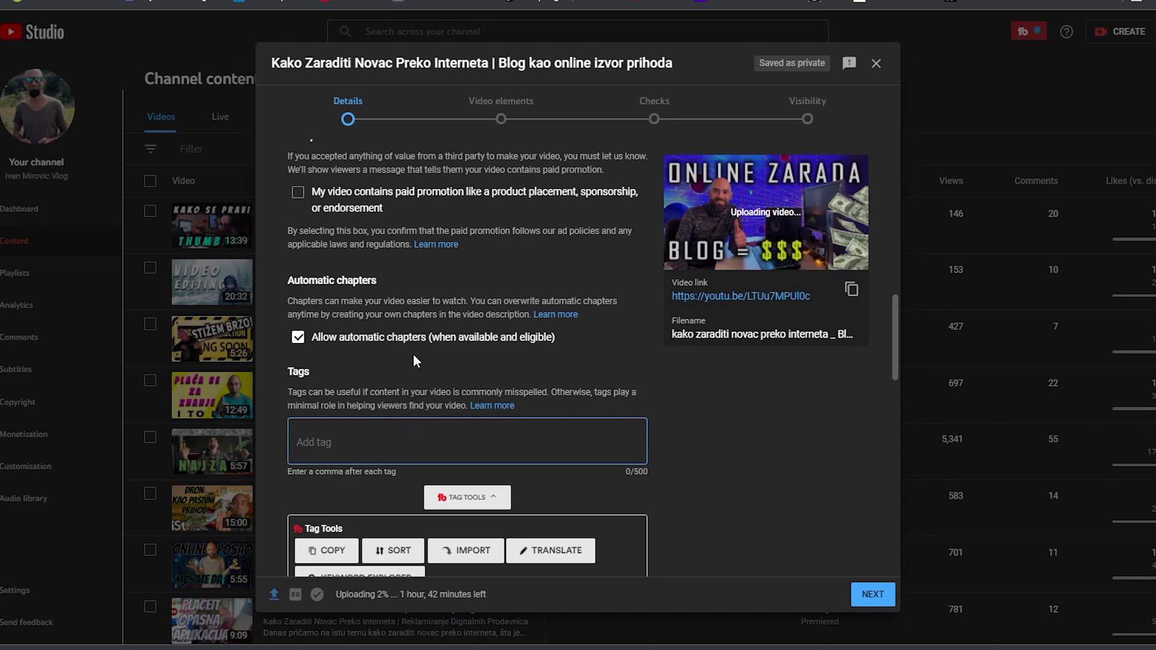
{"action": "scroll", "coordinate": [419, 354], "scroll_direction": "down", "scroll_amount": 4}
{"action": "scroll", "coordinate": [413, 339], "scroll_direction": "up", "scroll_amount": 3}
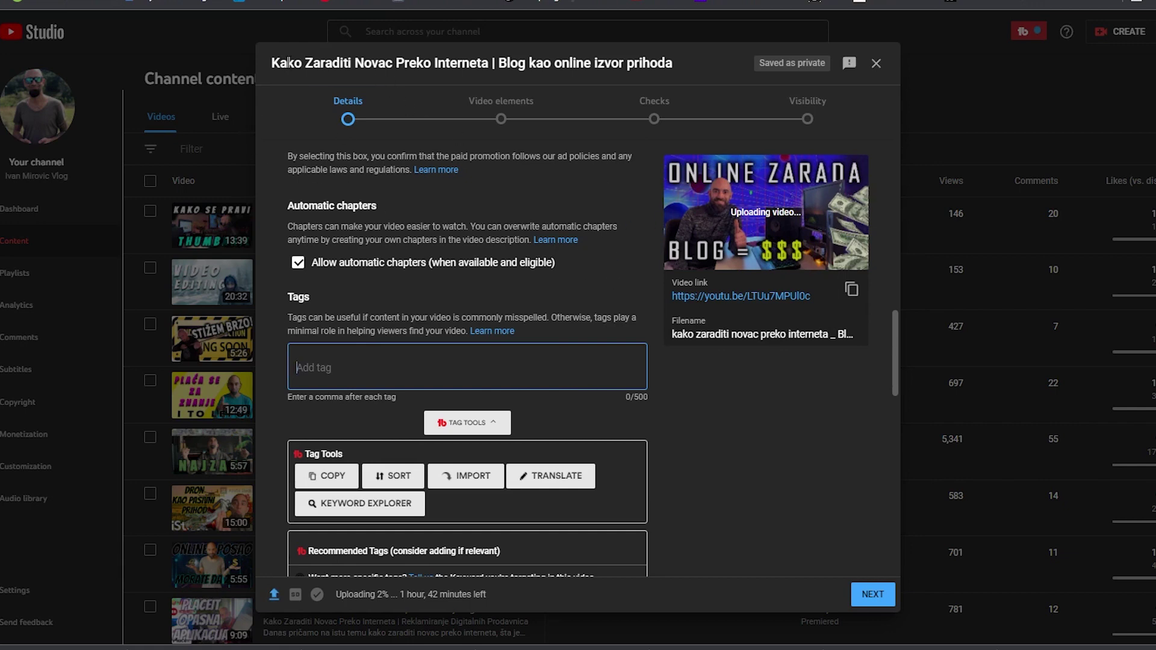
Add 'Blog kao online izvor prihoda' and 'Kako Zaraditi Novac' as tags, copied from the title
{"action": "left_click_drag", "start_coordinate": [273, 62], "coordinate": [364, 368]}
{"action": "left_click_drag", "start_coordinate": [498, 62], "coordinate": [678, 66]}
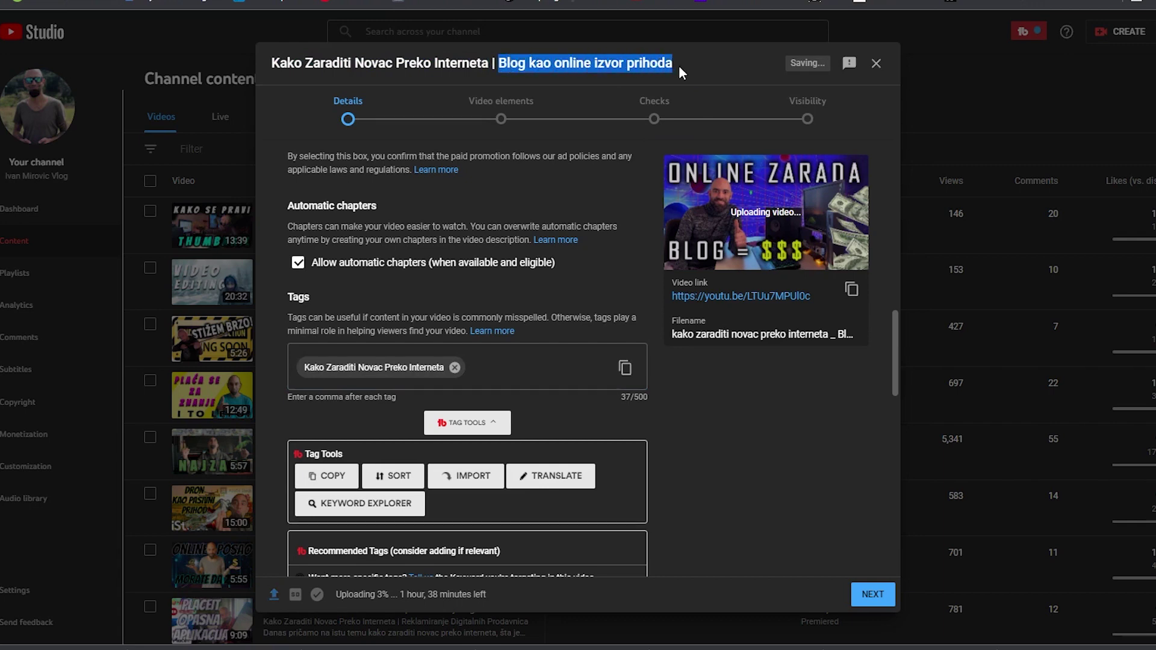
{"action": "left_click_drag", "start_coordinate": [438, 289], "coordinate": [421, 368]}
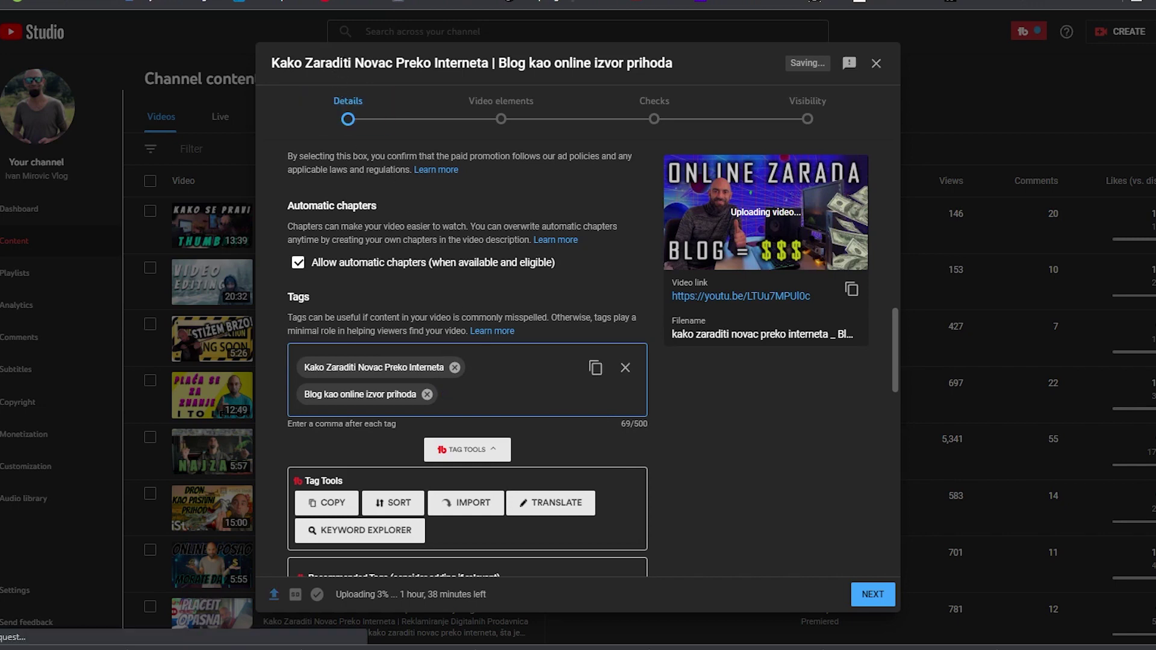
{"action": "left_click_drag", "start_coordinate": [272, 61], "coordinate": [681, 59]}
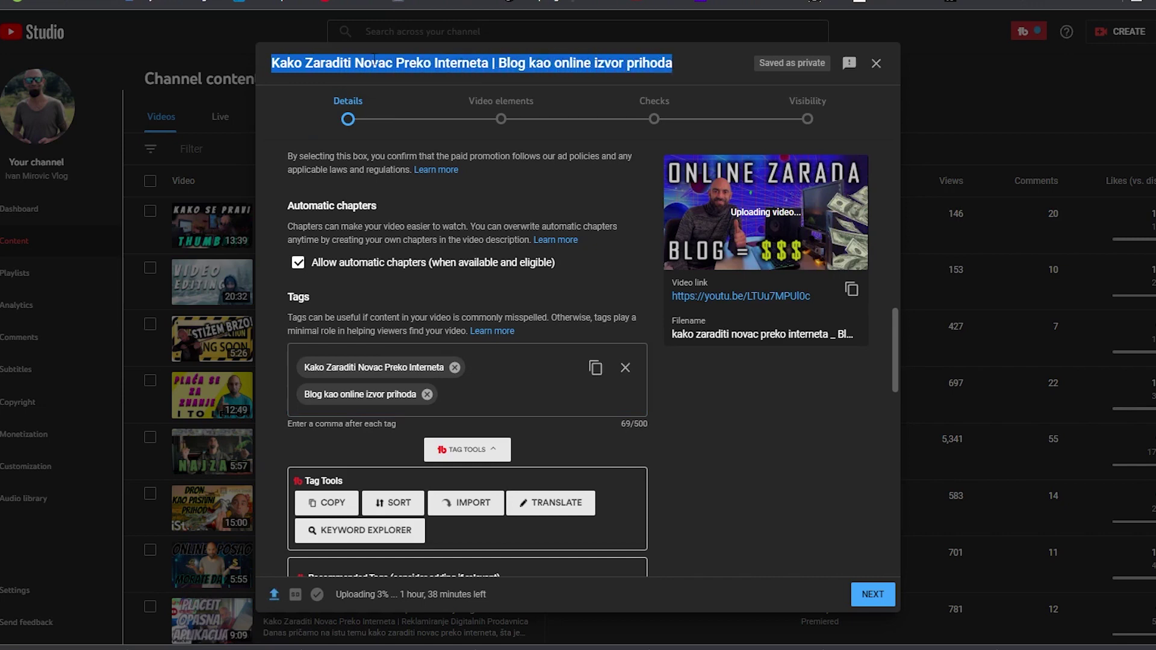
{"action": "left_click", "coordinate": [449, 76]}
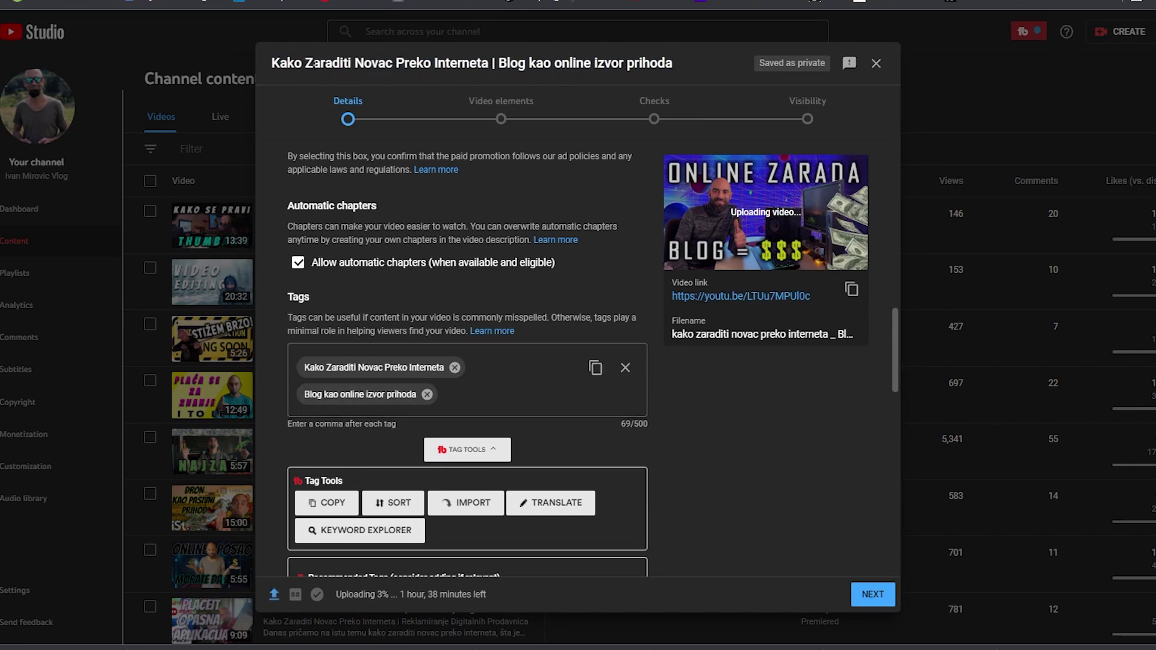
{"action": "left_click_drag", "start_coordinate": [271, 64], "coordinate": [393, 64]}
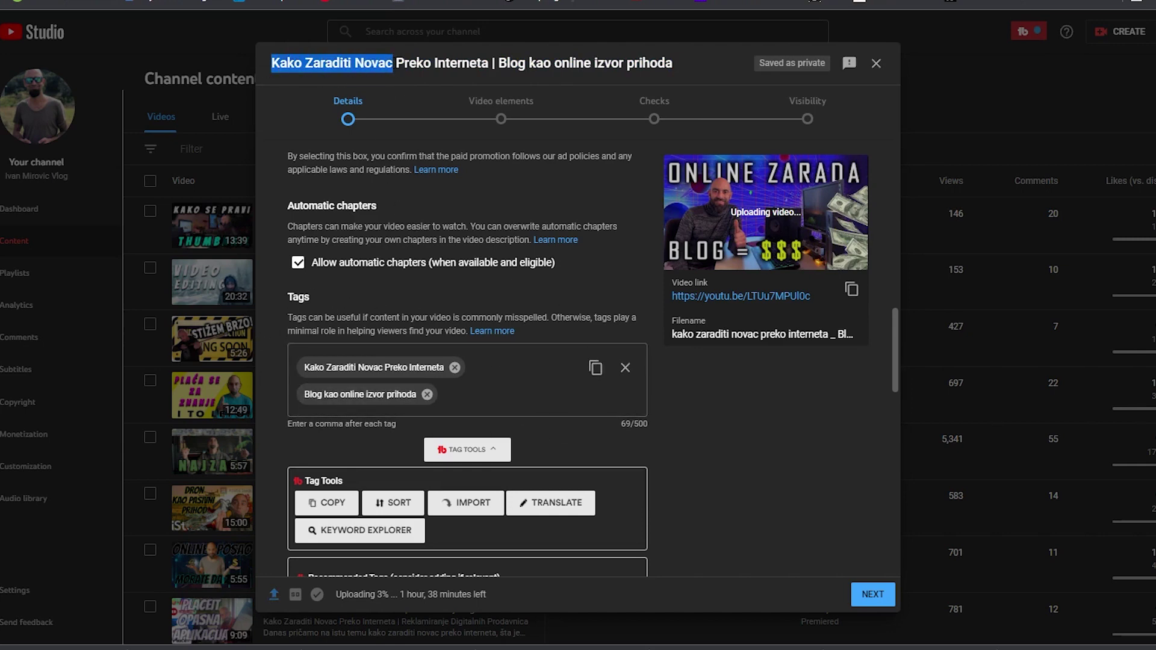
{"action": "key", "text": "ctrl+c"}
{"action": "left_click", "coordinate": [480, 382]}
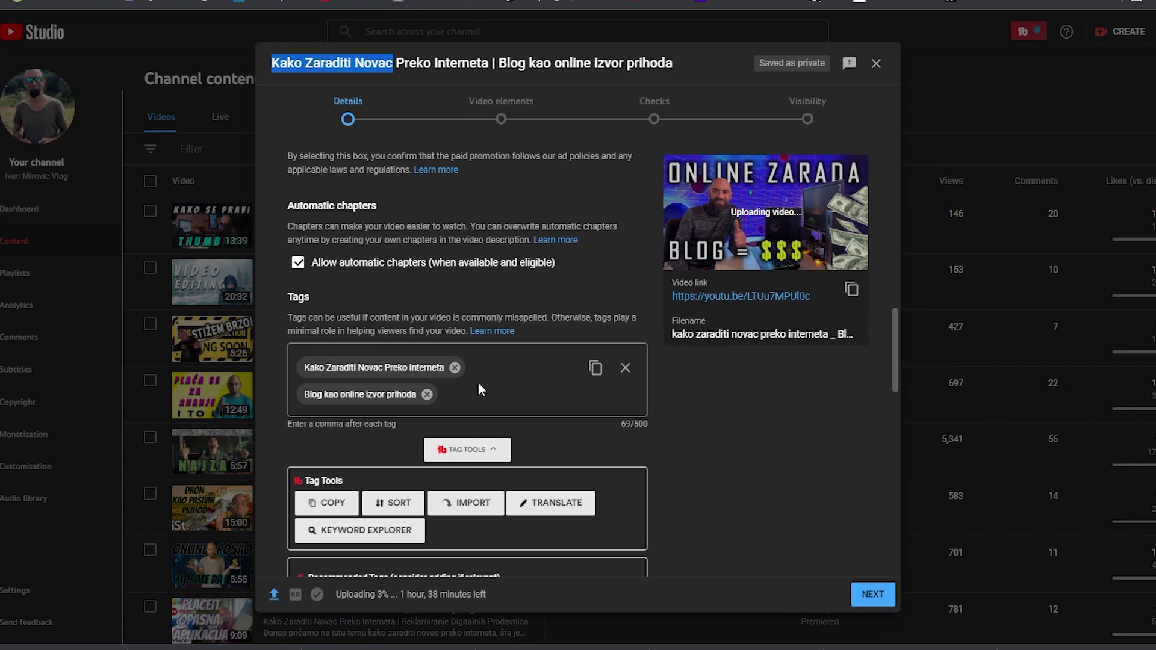
{"action": "key", "text": "ctrl+v"}
{"action": "key", "text": "Return"}
Add the tags 'Novac Preko Interneta', 'online izvor prihoda' and 'blog kao zarada'
{"action": "left_click_drag", "start_coordinate": [356, 64], "coordinate": [492, 64]}
{"action": "key", "text": "ctrl+c"}
{"action": "left_click", "coordinate": [494, 413]}
{"action": "key", "text": "ctrl+v"}
{"action": "key", "text": "Return"}
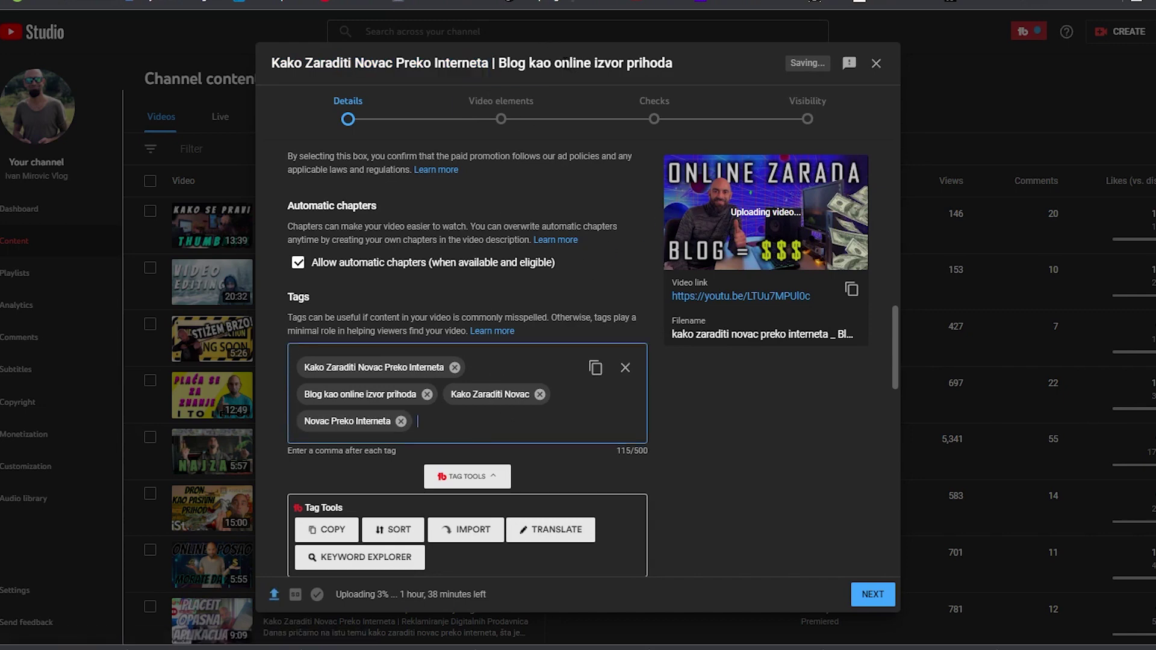
{"action": "left_click_drag", "start_coordinate": [555, 63], "coordinate": [675, 60]}
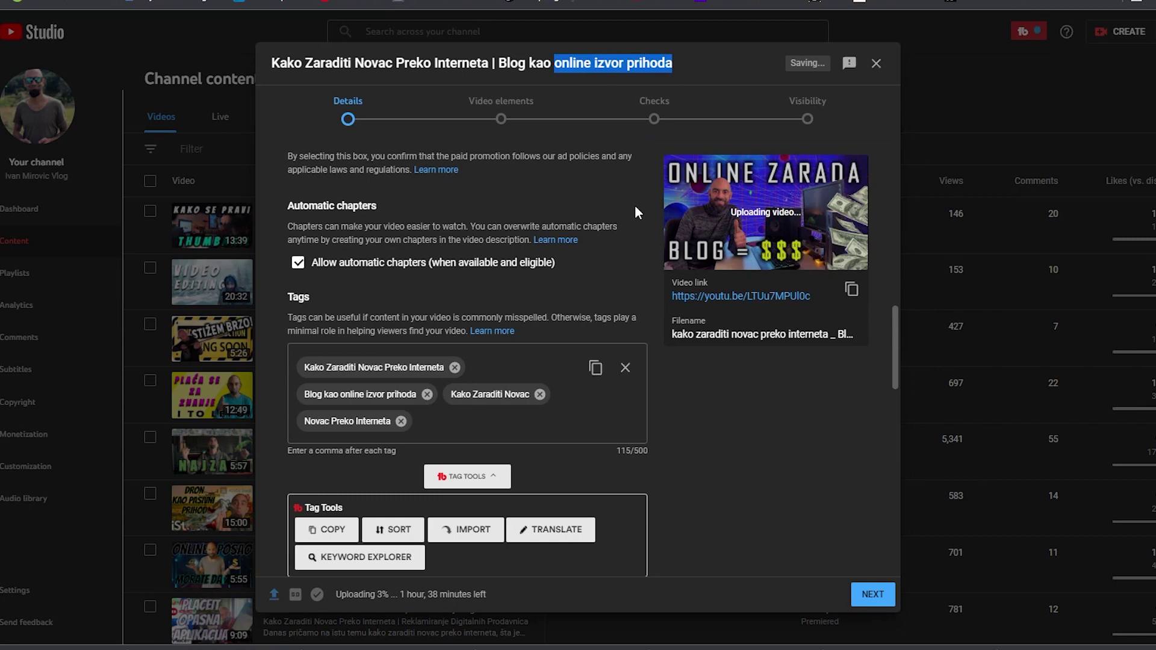
{"action": "left_click", "coordinate": [566, 422]}
{"action": "key", "text": "ctrl+v"}
{"action": "type", "text": "blog kao zara"}
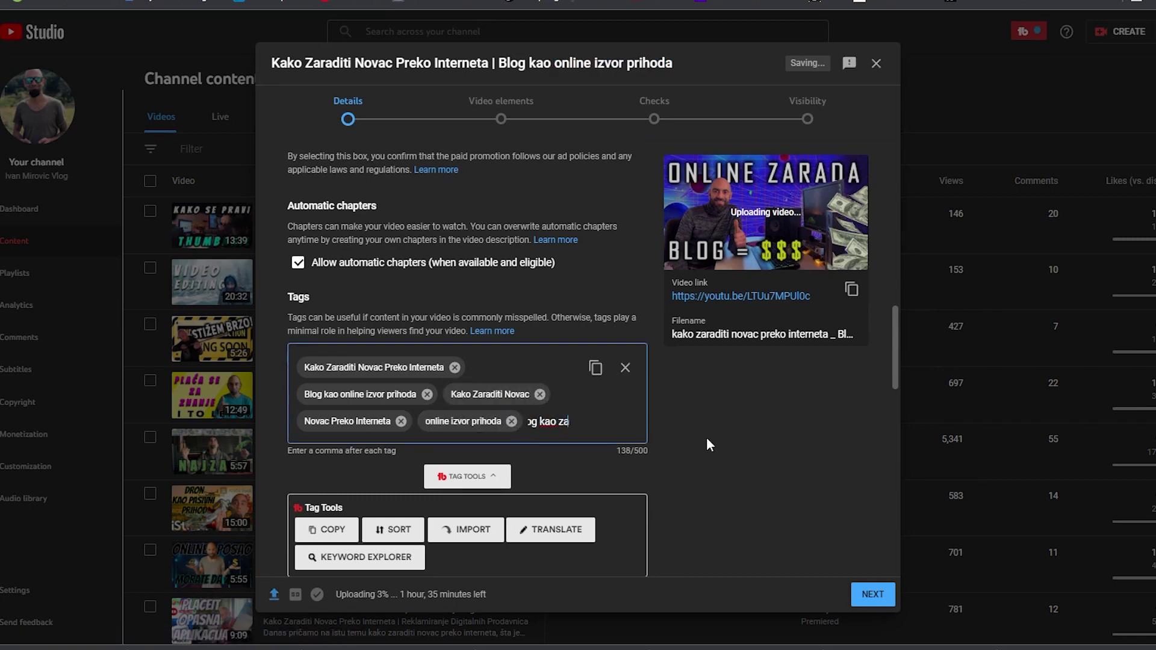
{"action": "type", "text": "da,"}
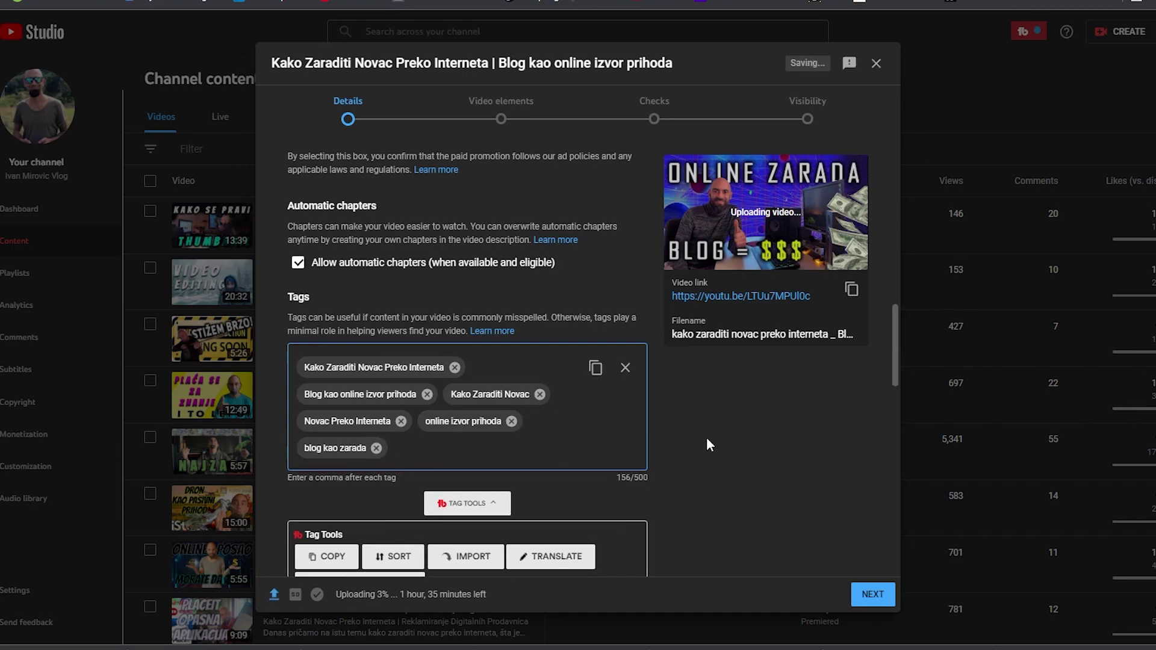
{"action": "scroll", "coordinate": [472, 373], "scroll_direction": "down", "scroll_amount": 1}
{"action": "scroll", "coordinate": [469, 362], "scroll_direction": "down", "scroll_amount": 2}
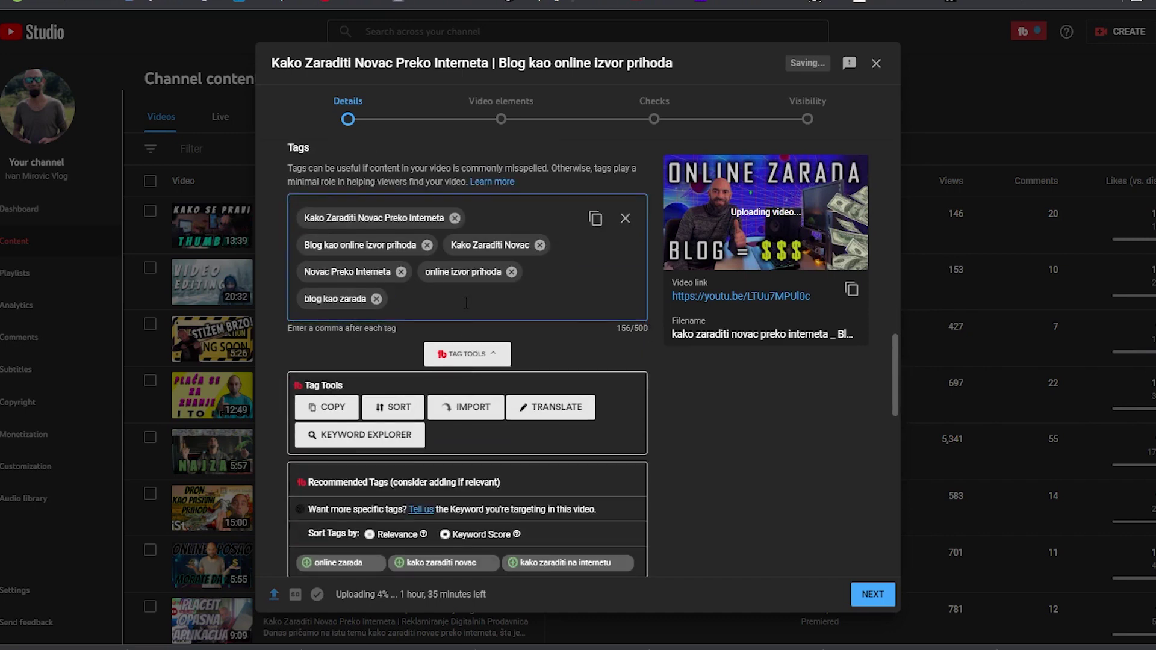
{"action": "scroll", "coordinate": [467, 302], "scroll_direction": "down", "scroll_amount": 2}
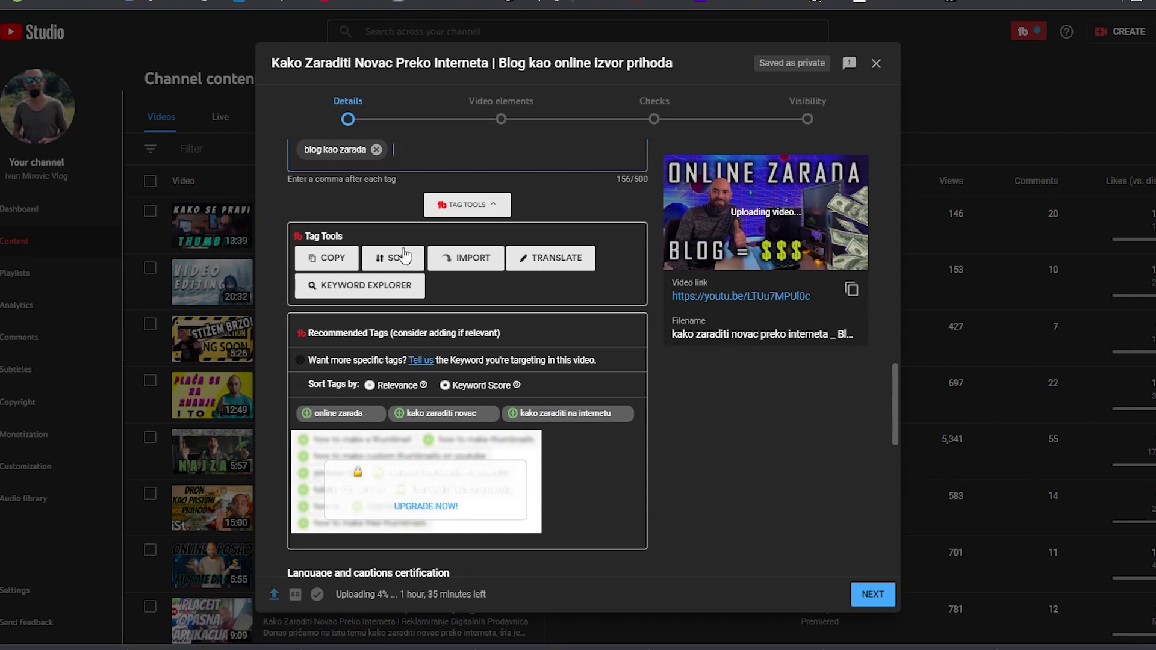
Add the recommended tags online zarada, kako zaraditi novac and kako zaraditi na internetu
{"action": "scroll", "coordinate": [482, 271], "scroll_direction": "up", "scroll_amount": 3}
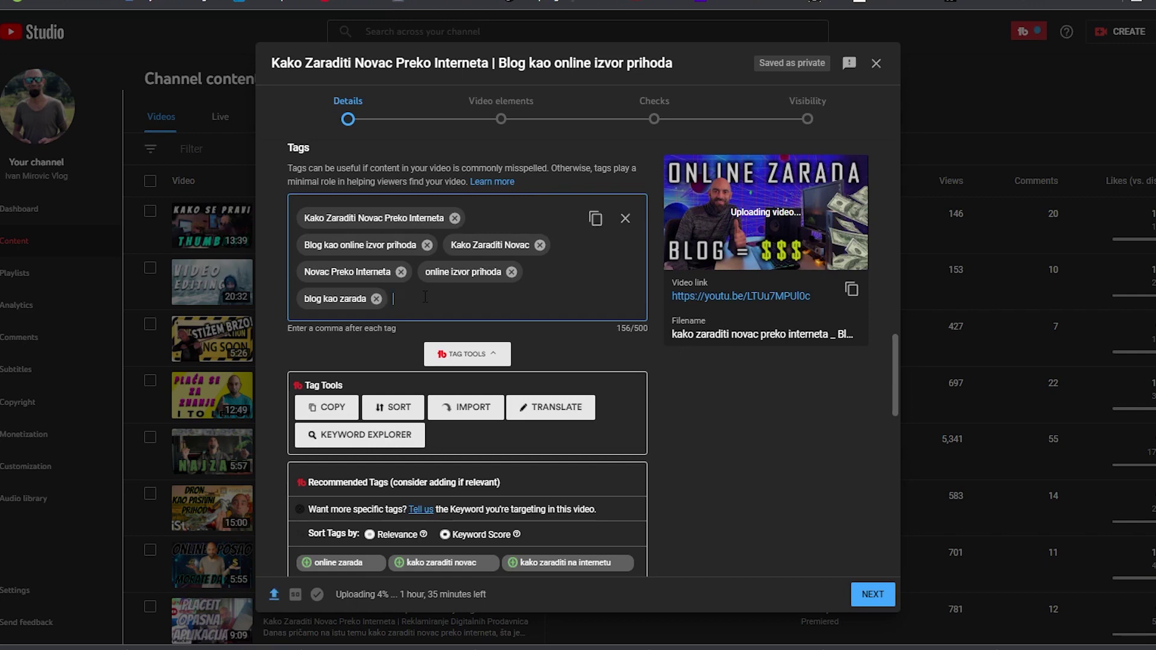
{"action": "scroll", "coordinate": [459, 361], "scroll_direction": "down", "scroll_amount": 1}
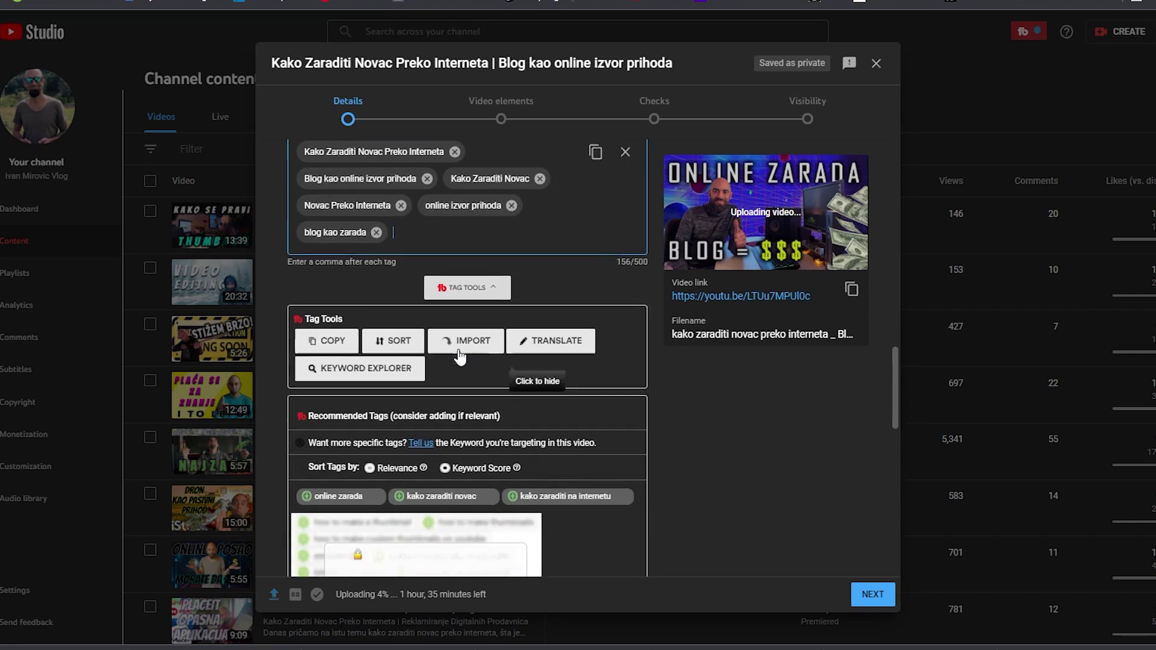
{"action": "left_click", "coordinate": [343, 491]}
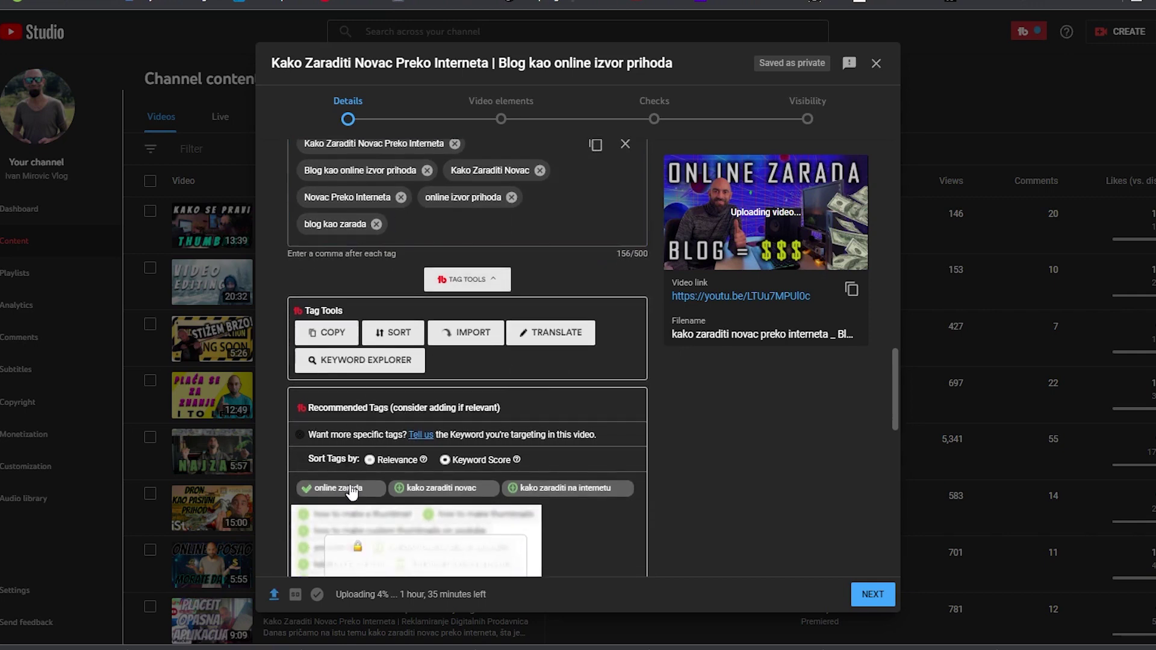
{"action": "left_click", "coordinate": [434, 489]}
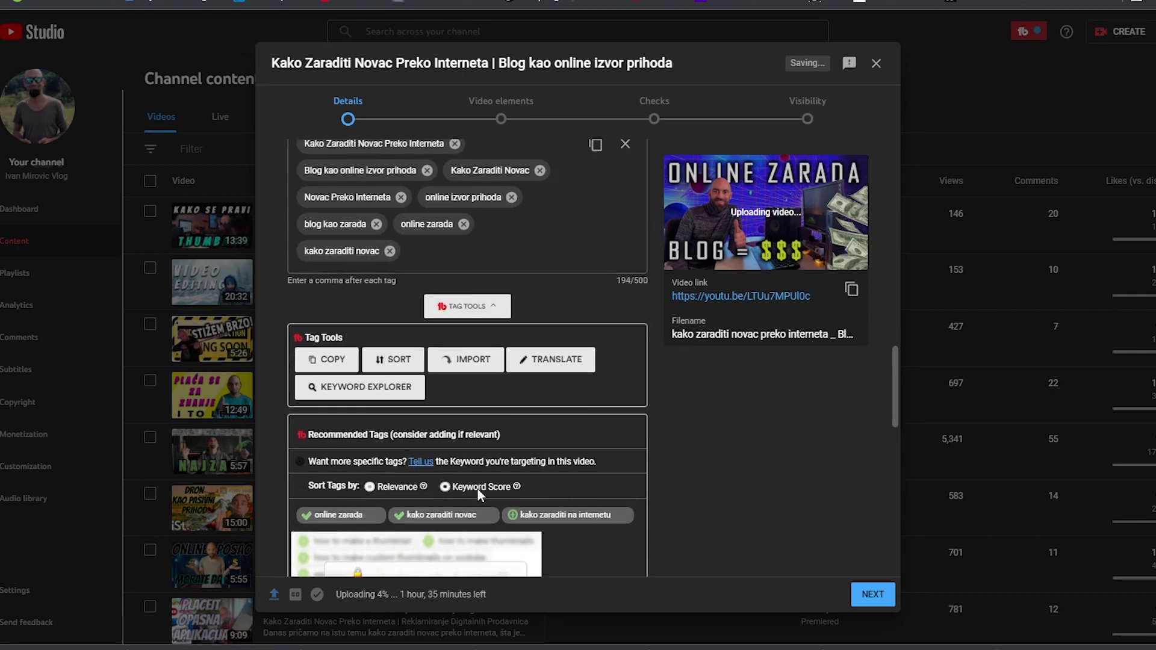
{"action": "left_click", "coordinate": [572, 516]}
{"action": "scroll", "coordinate": [554, 331], "scroll_direction": "up", "scroll_amount": 4}
{"action": "scroll", "coordinate": [557, 404], "scroll_direction": "down", "scroll_amount": 2}
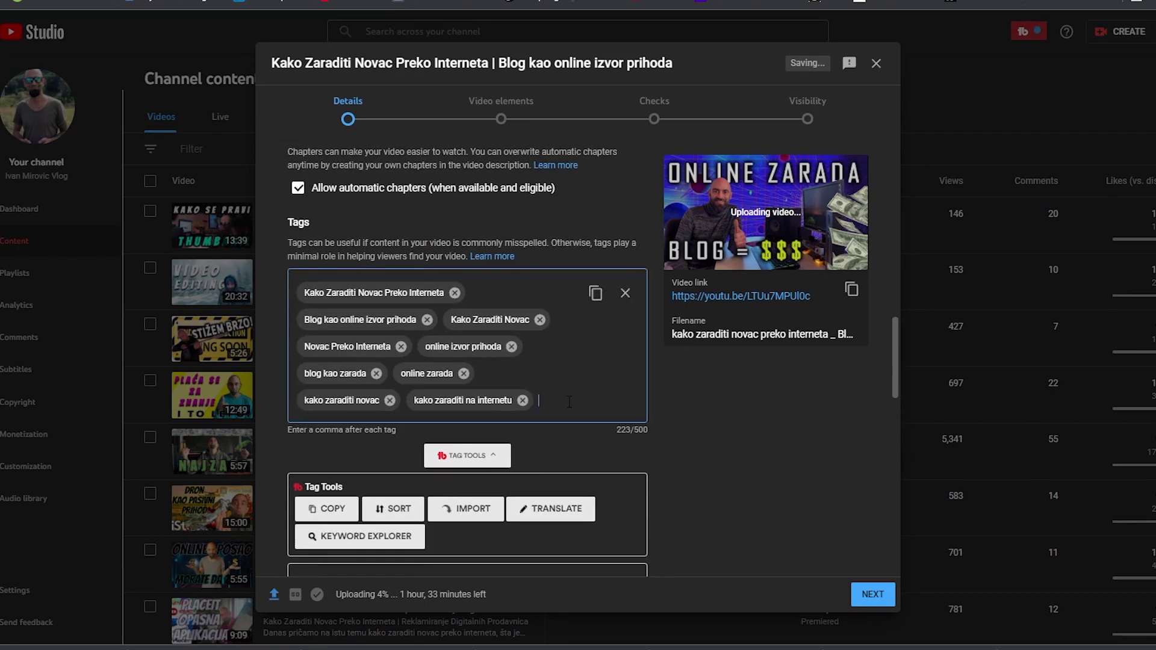
Add the owner-name tag plus zarada putem bloga, blog zarada and zarada blog, reaching 287/500
{"action": "type", "text": "irovic"}
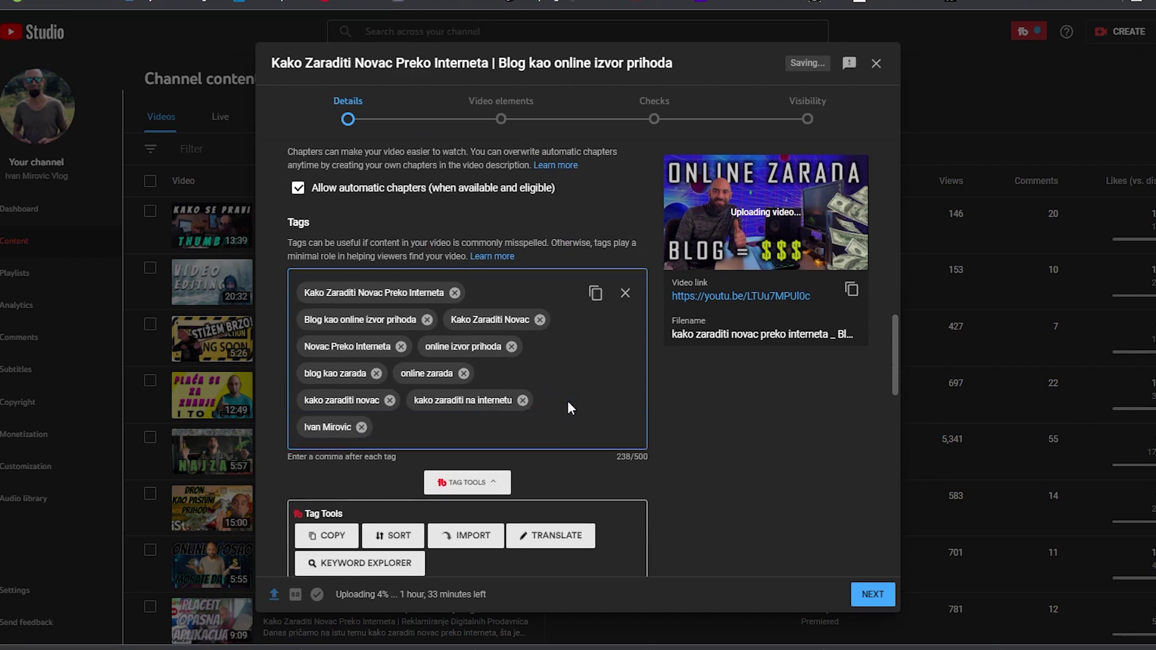
{"action": "type", "text": ",zara"}
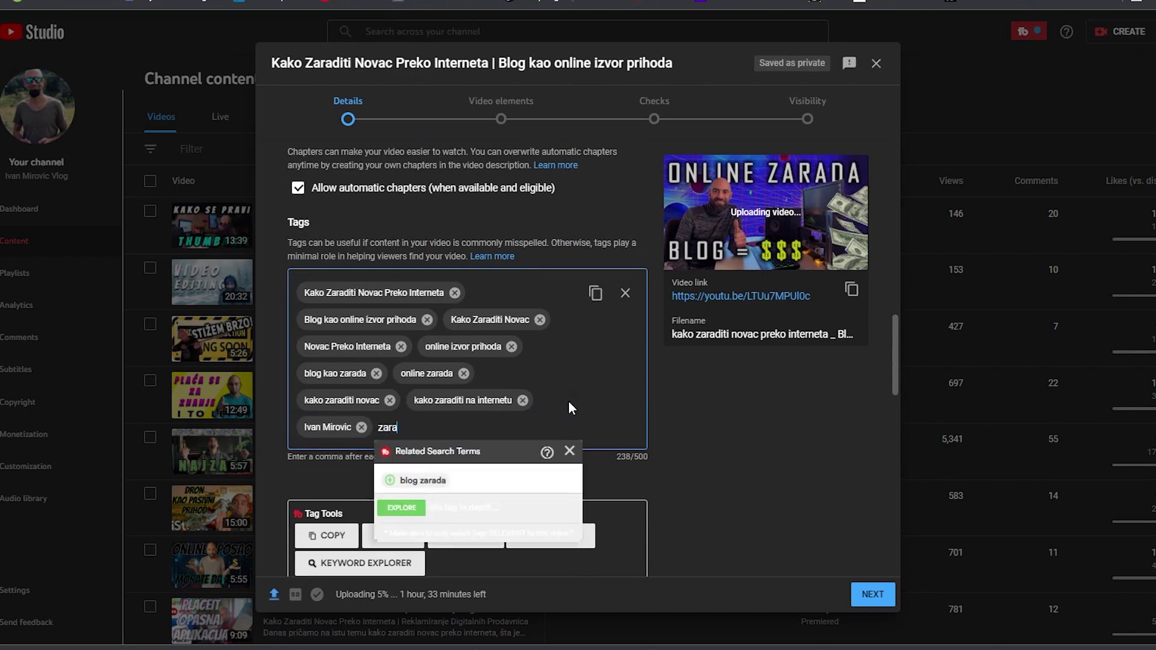
{"action": "type", "text": "da putem b"}
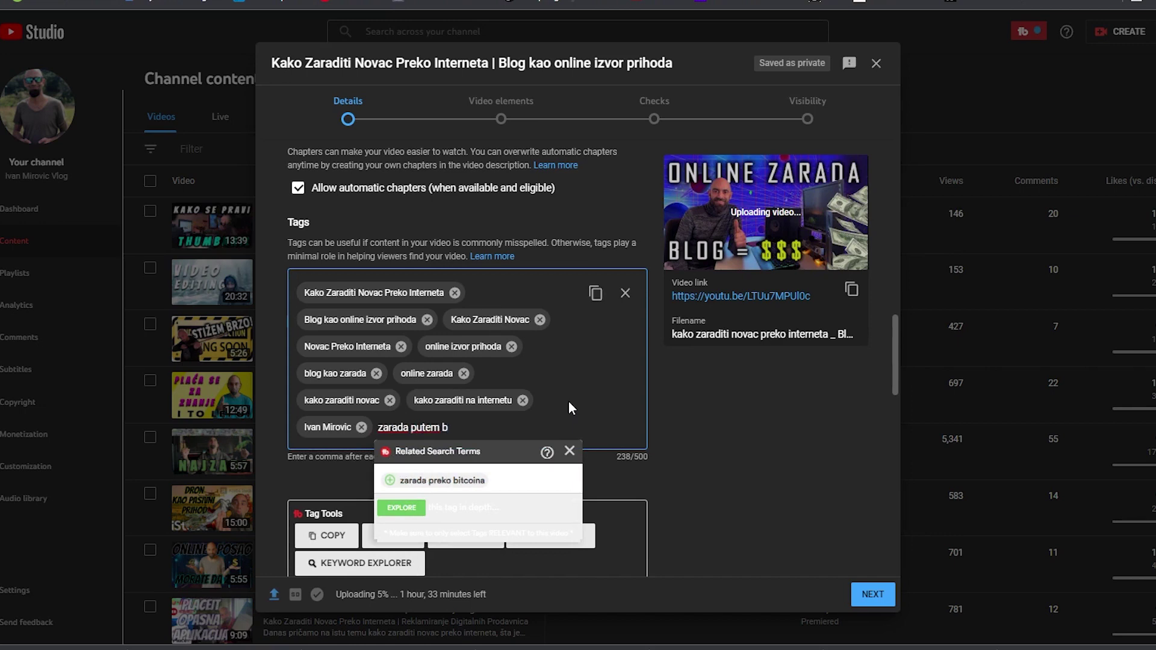
{"action": "type", "text": "loga"}
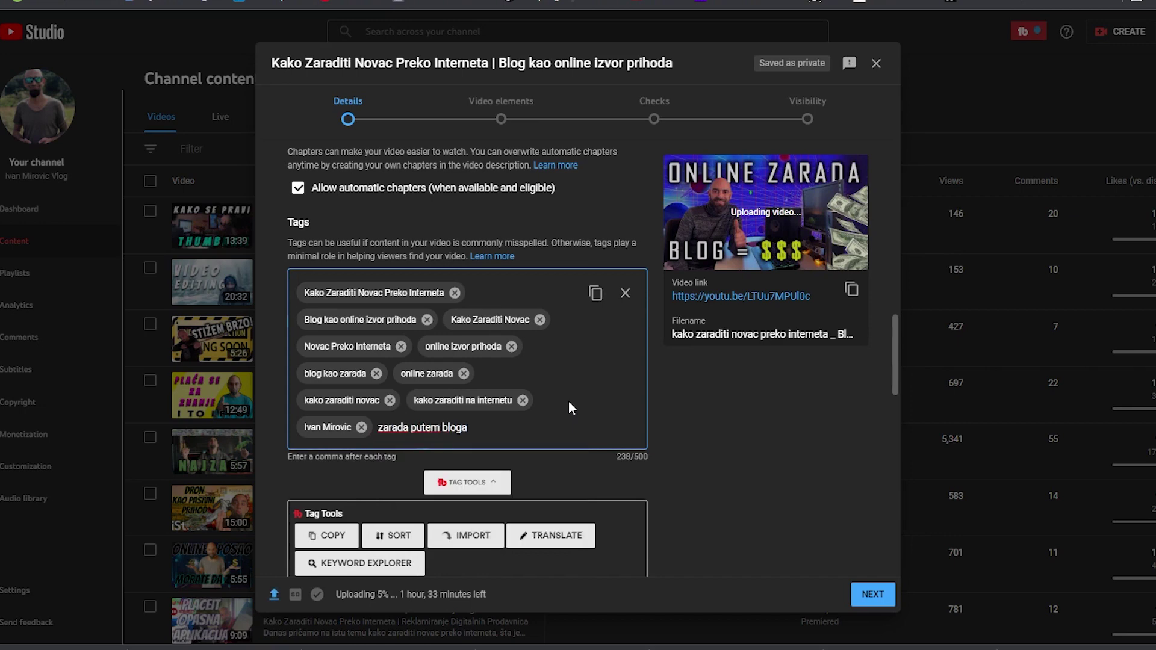
{"action": "type", "text": ",blog"}
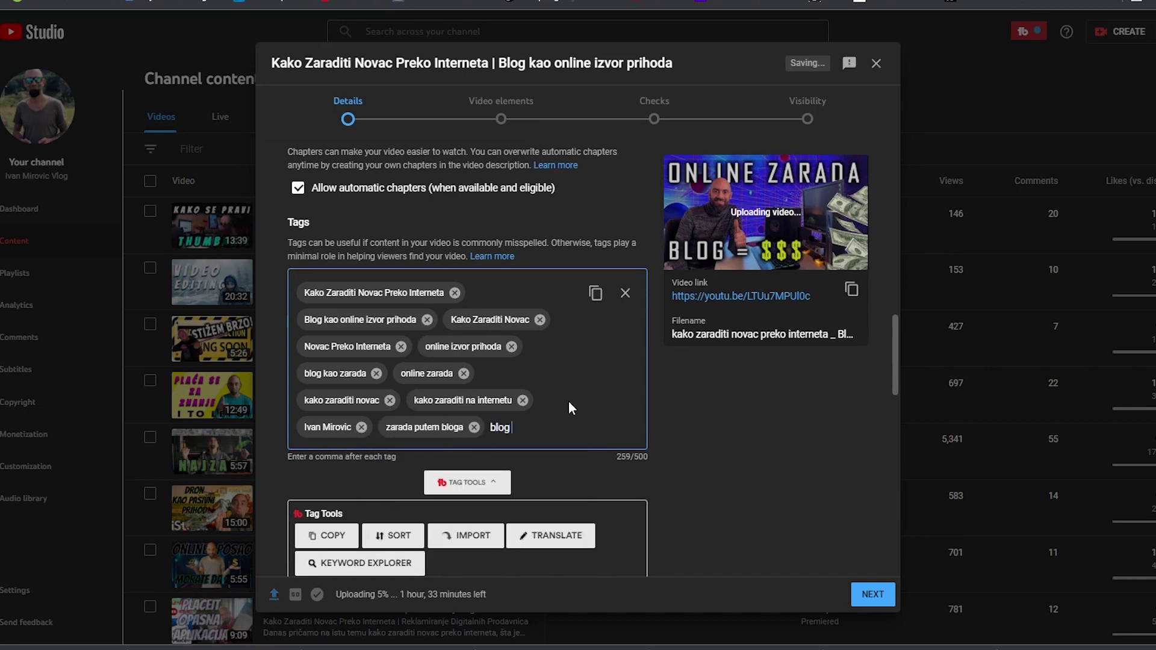
{"action": "type", "text": " zarada,"}
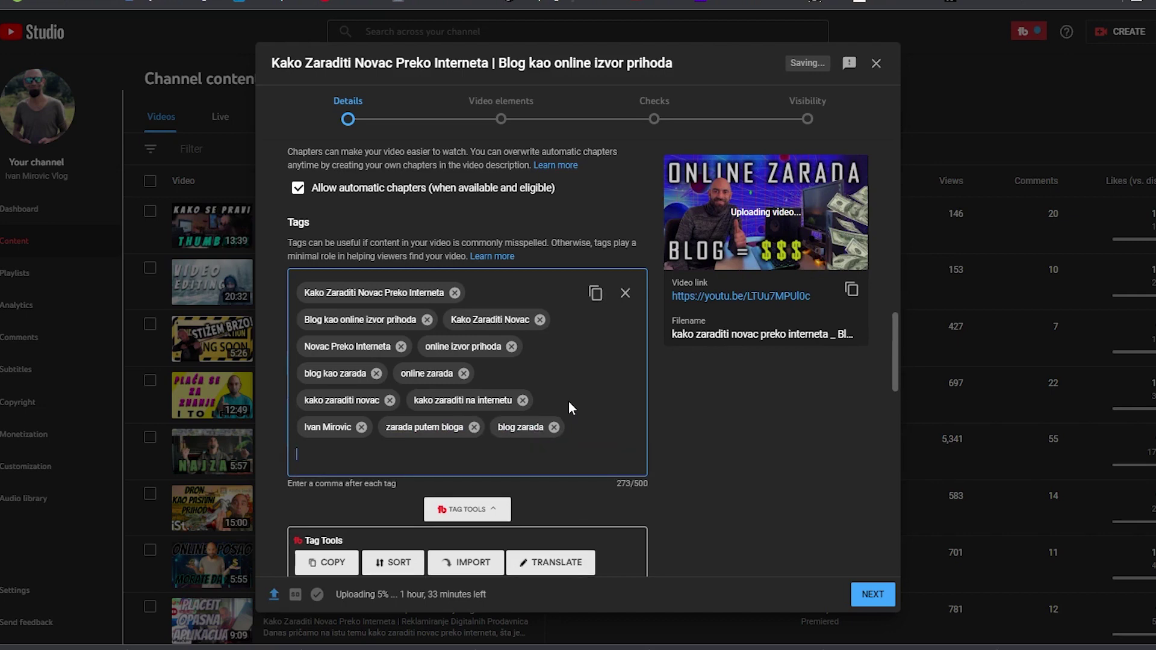
{"action": "type", "text": "zarada blohg"}
{"action": "key", "text": "BackSpace"}
{"action": "type", "text": "g,"}
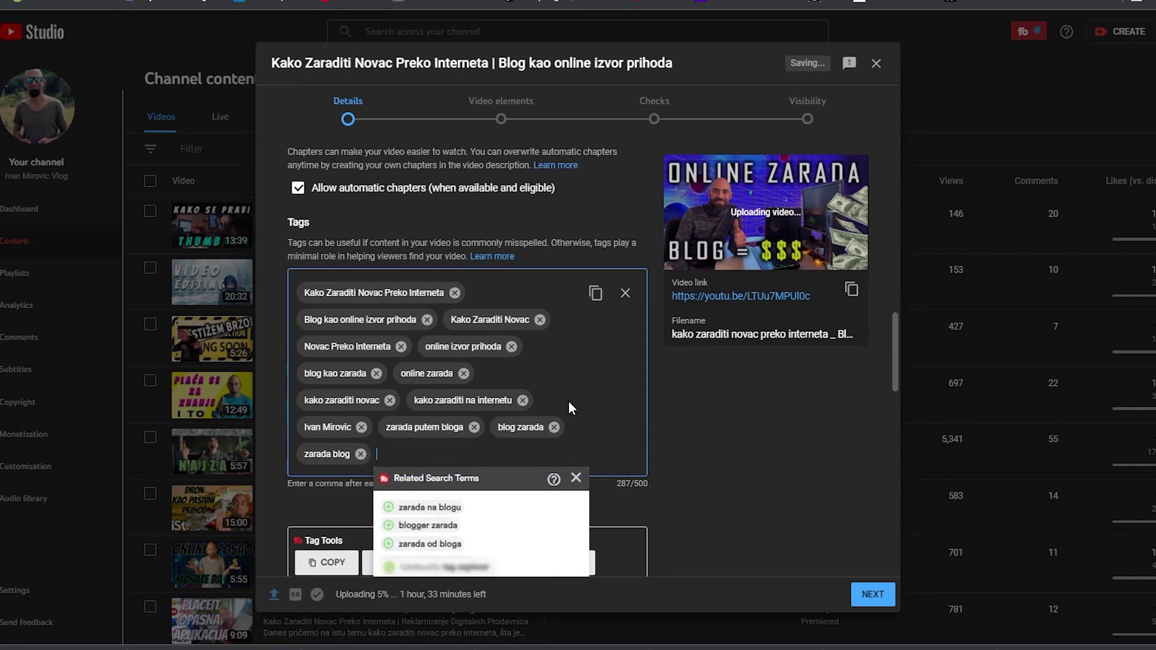
{"action": "scroll", "coordinate": [578, 338], "scroll_direction": "down", "scroll_amount": 1}
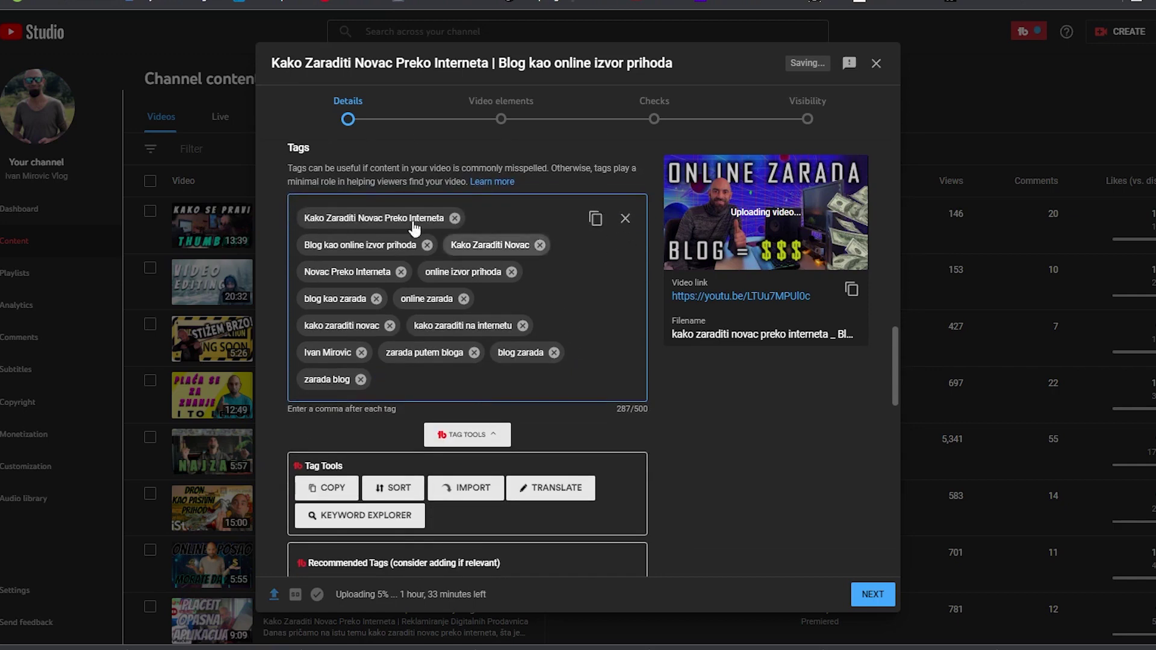
{"action": "double_click", "coordinate": [647, 409]}
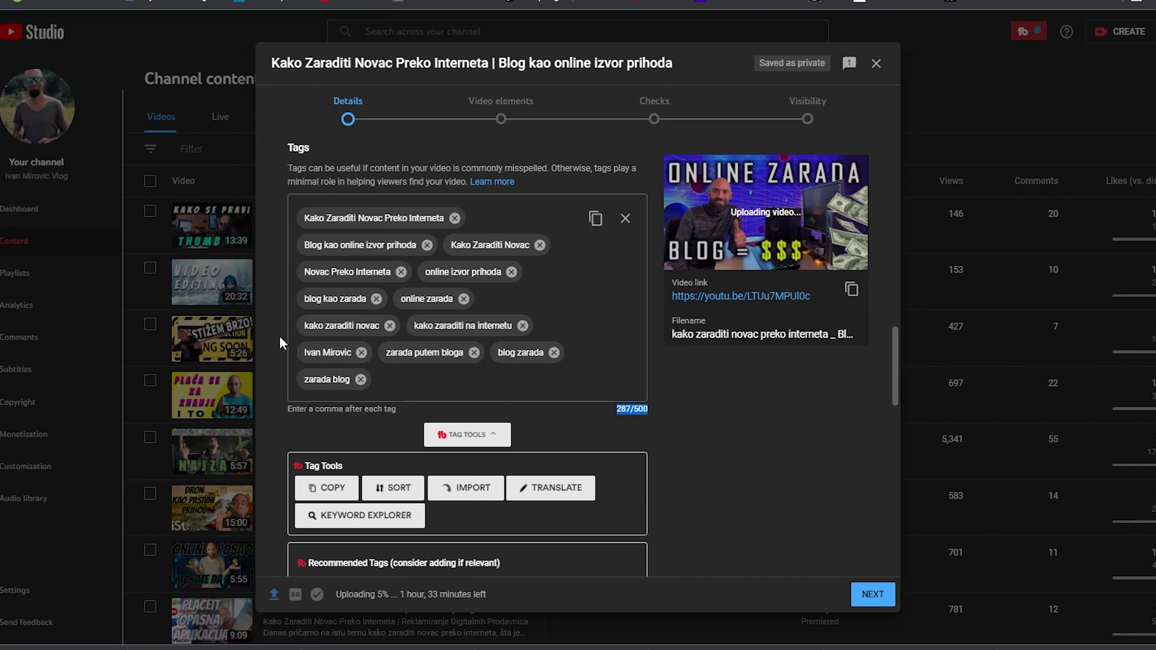
{"action": "scroll", "coordinate": [615, 446], "scroll_direction": "up", "scroll_amount": 12}
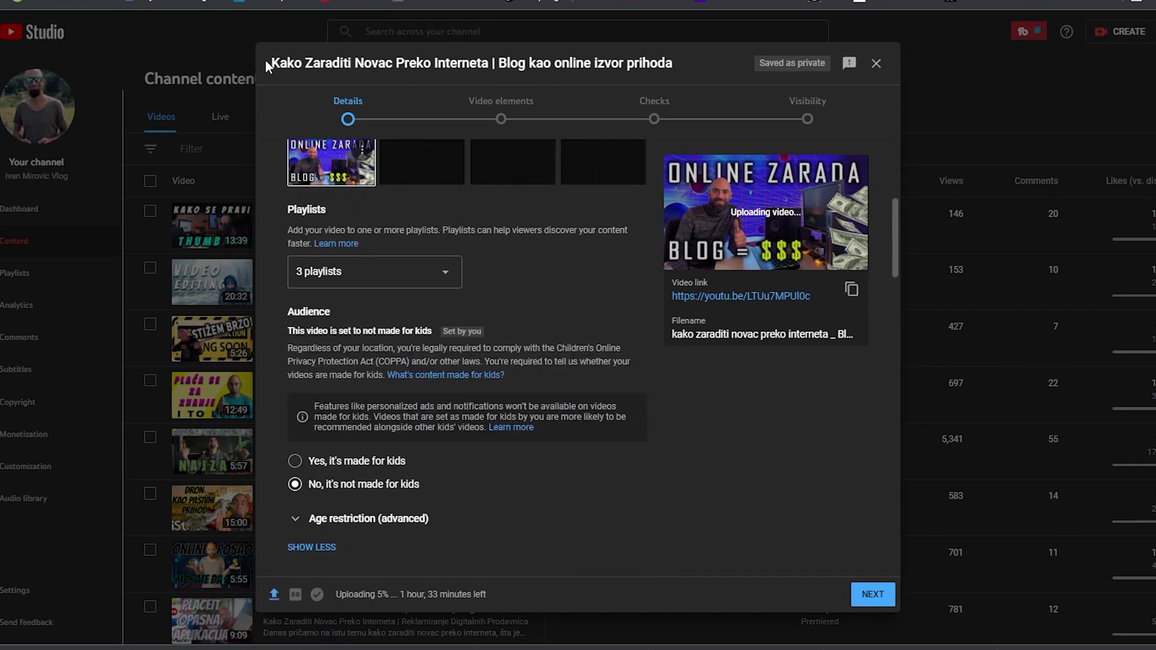
{"action": "left_click_drag", "start_coordinate": [266, 59], "coordinate": [373, 62]}
Scroll the Details page down to the Language and captions certification section
{"action": "scroll", "coordinate": [504, 319], "scroll_direction": "down", "scroll_amount": 10}
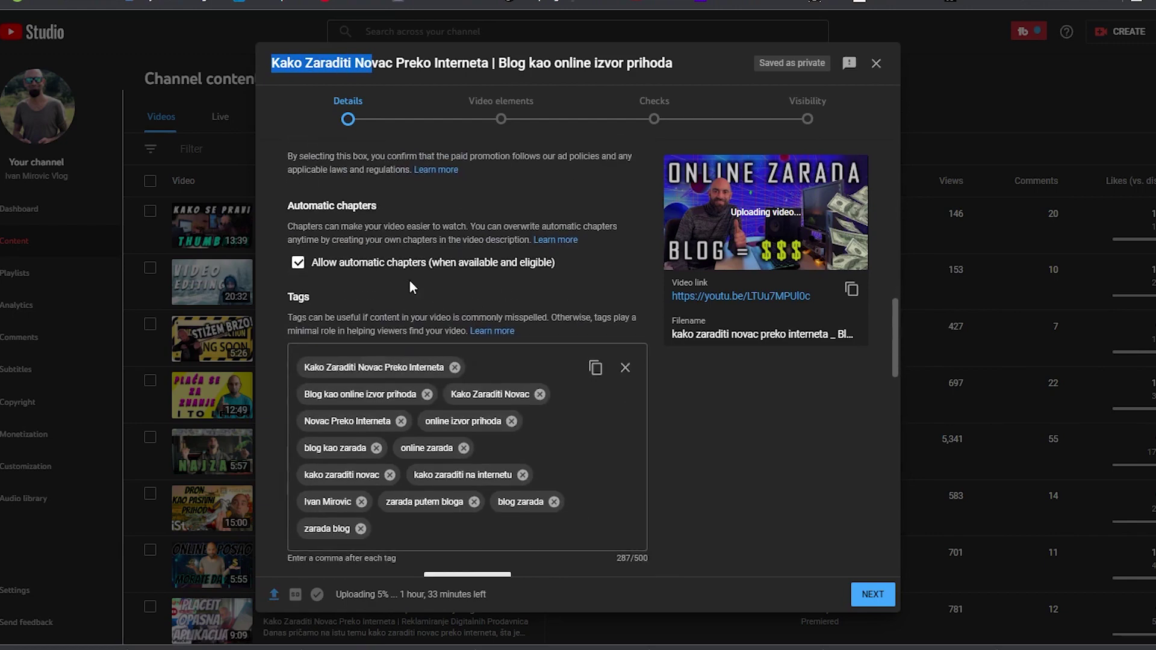
{"action": "scroll", "coordinate": [476, 217], "scroll_direction": "up", "scroll_amount": 10}
{"action": "scroll", "coordinate": [417, 250], "scroll_direction": "up", "scroll_amount": 3}
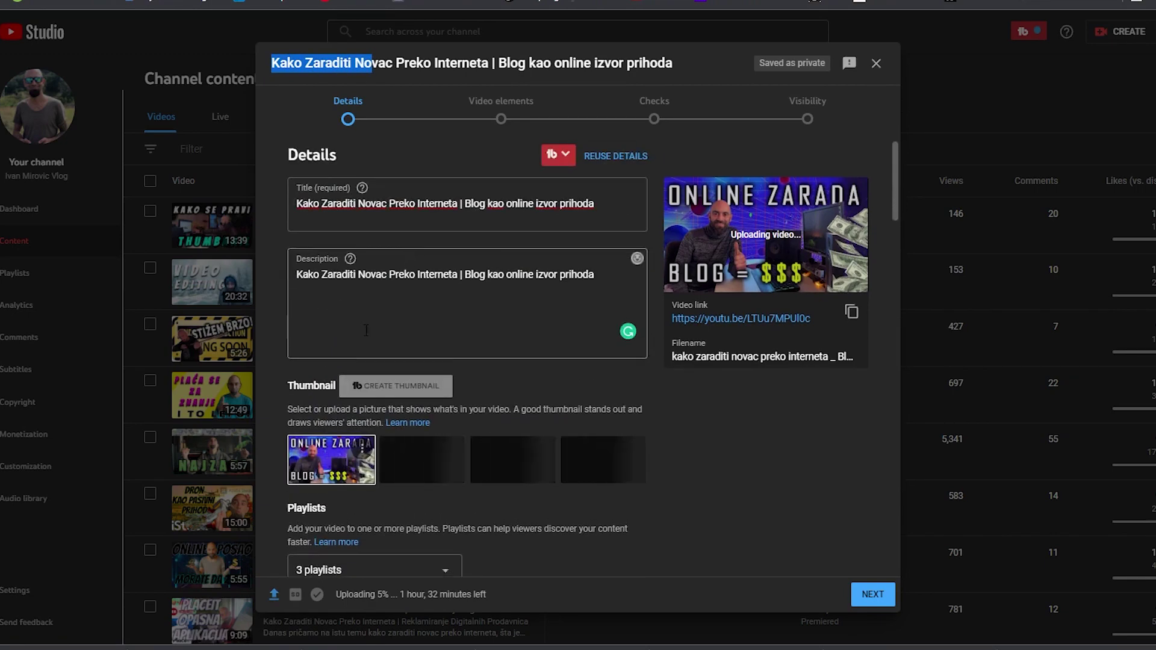
{"action": "scroll", "coordinate": [319, 366], "scroll_direction": "down", "scroll_amount": 10}
{"action": "scroll", "coordinate": [320, 365], "scroll_direction": "down", "scroll_amount": 4}
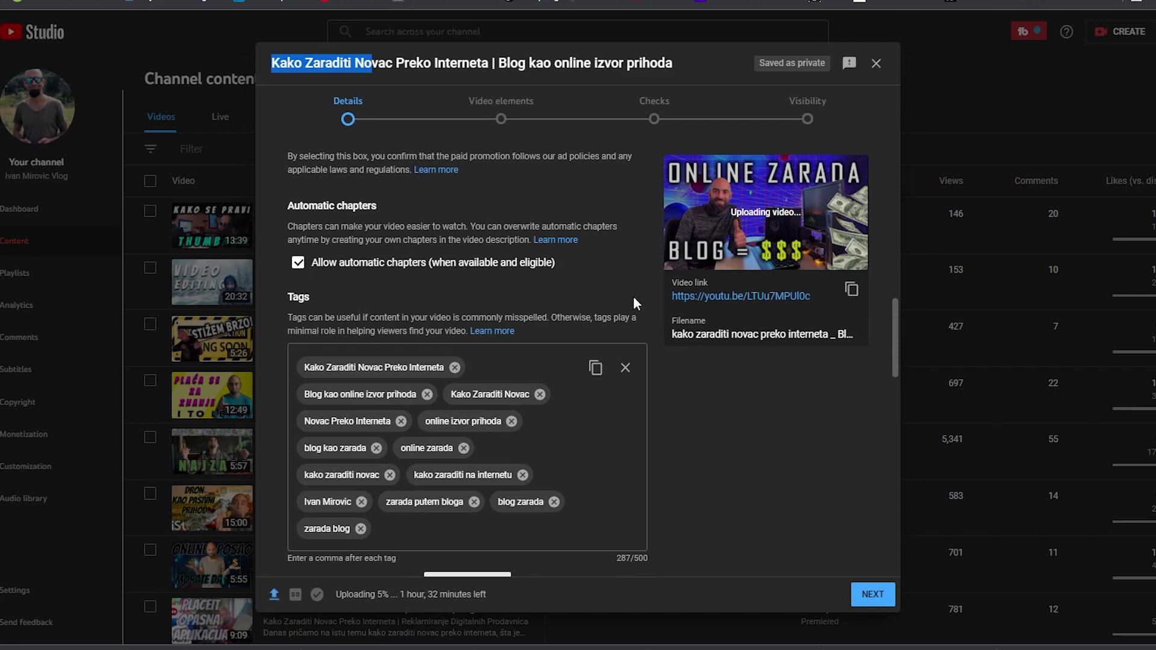
{"action": "scroll", "coordinate": [608, 295], "scroll_direction": "down", "scroll_amount": 8}
{"action": "scroll", "coordinate": [492, 288], "scroll_direction": "up", "scroll_amount": 5}
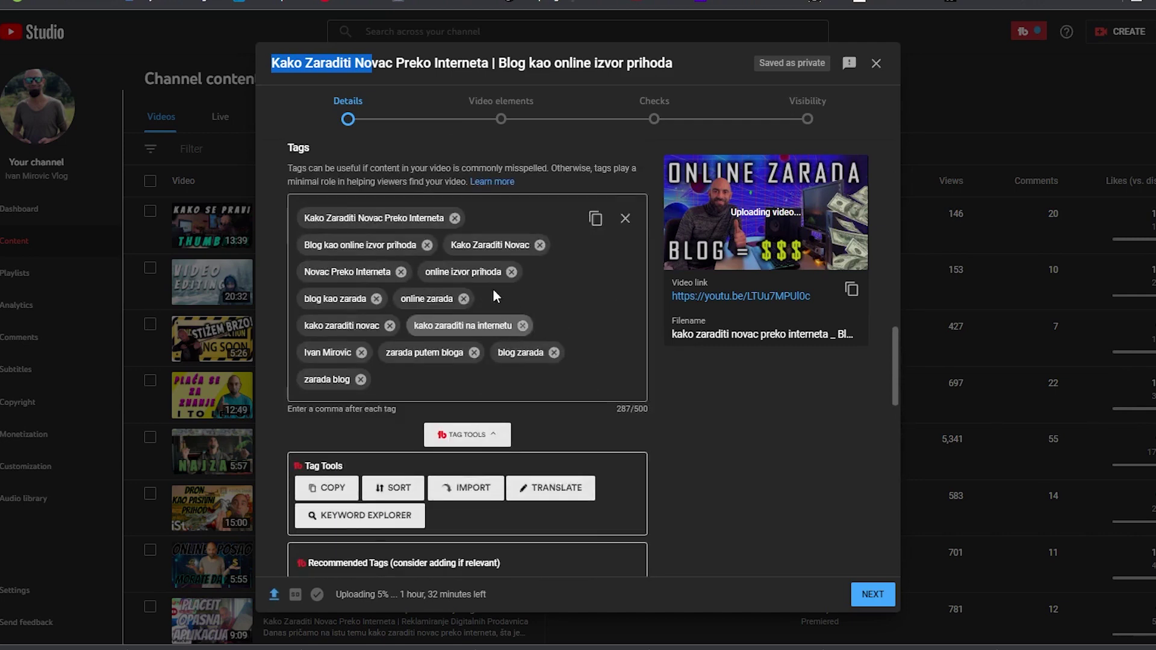
{"action": "scroll", "coordinate": [469, 394], "scroll_direction": "down", "scroll_amount": 5}
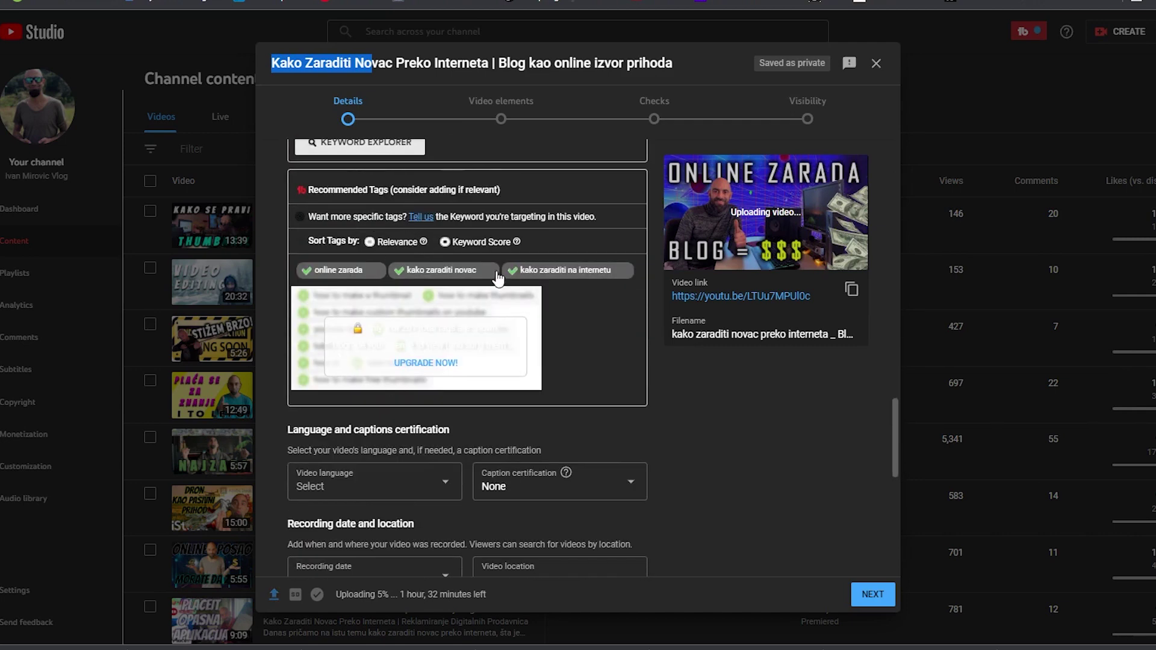
{"action": "scroll", "coordinate": [409, 328], "scroll_direction": "down", "scroll_amount": 4}
{"action": "left_click_drag", "start_coordinate": [320, 215], "coordinate": [371, 212]}
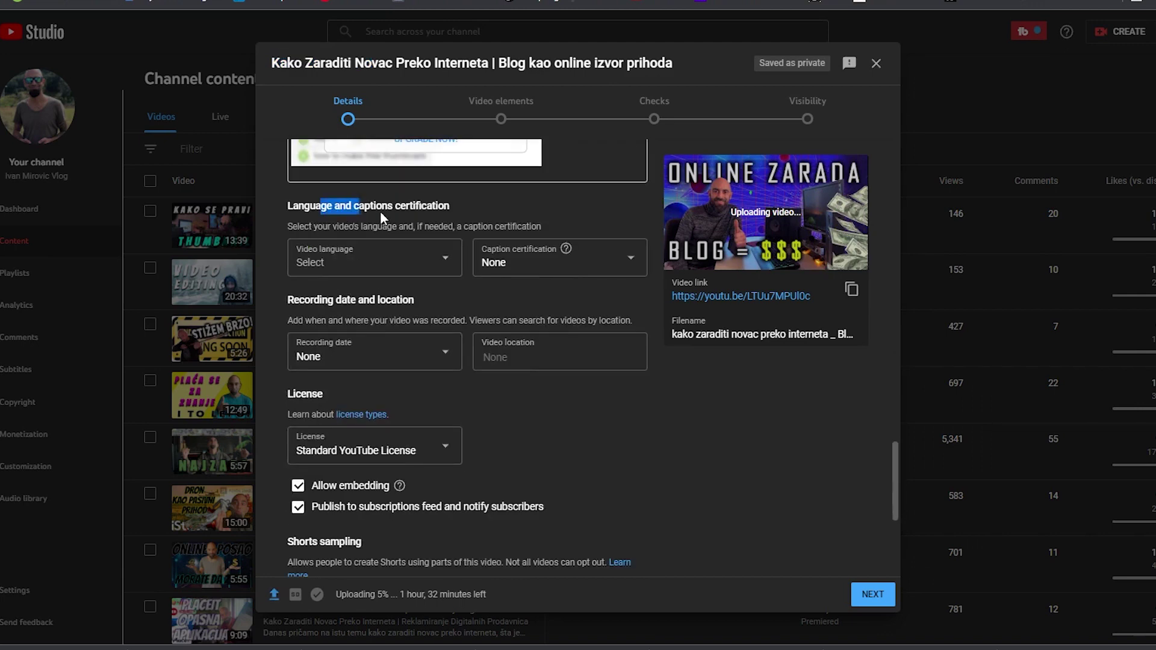
Set the video language to Serbian and the video location to Serbia
{"action": "left_click", "coordinate": [443, 258]}
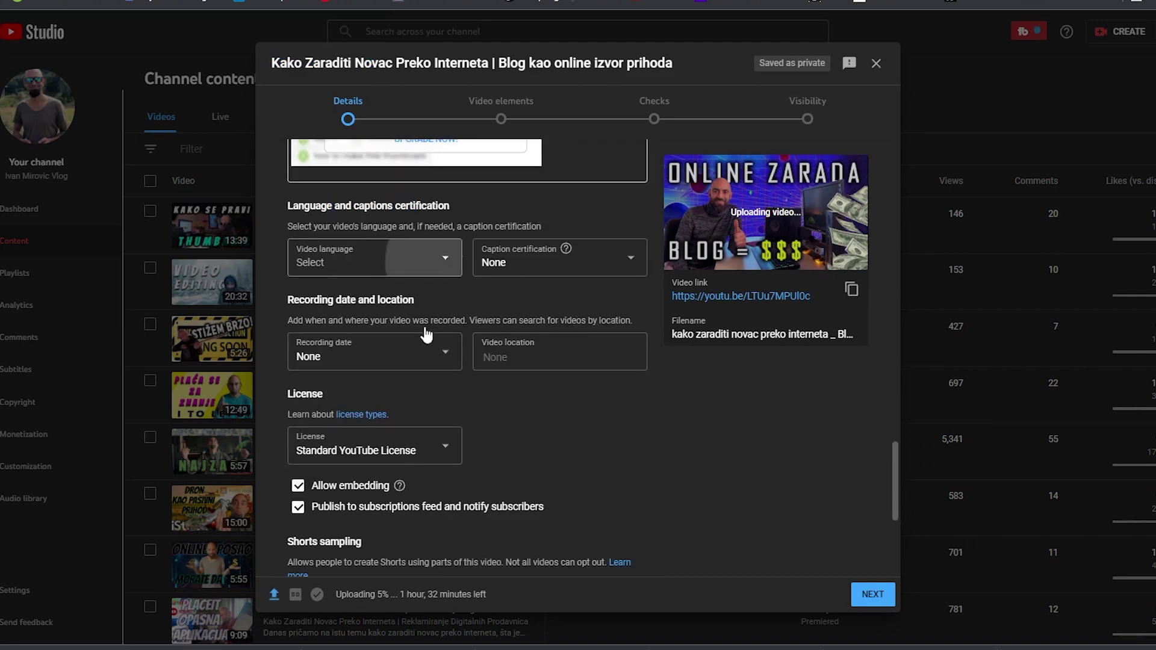
{"action": "scroll", "coordinate": [386, 445], "scroll_direction": "down", "scroll_amount": 10}
{"action": "scroll", "coordinate": [386, 446], "scroll_direction": "down", "scroll_amount": 20}
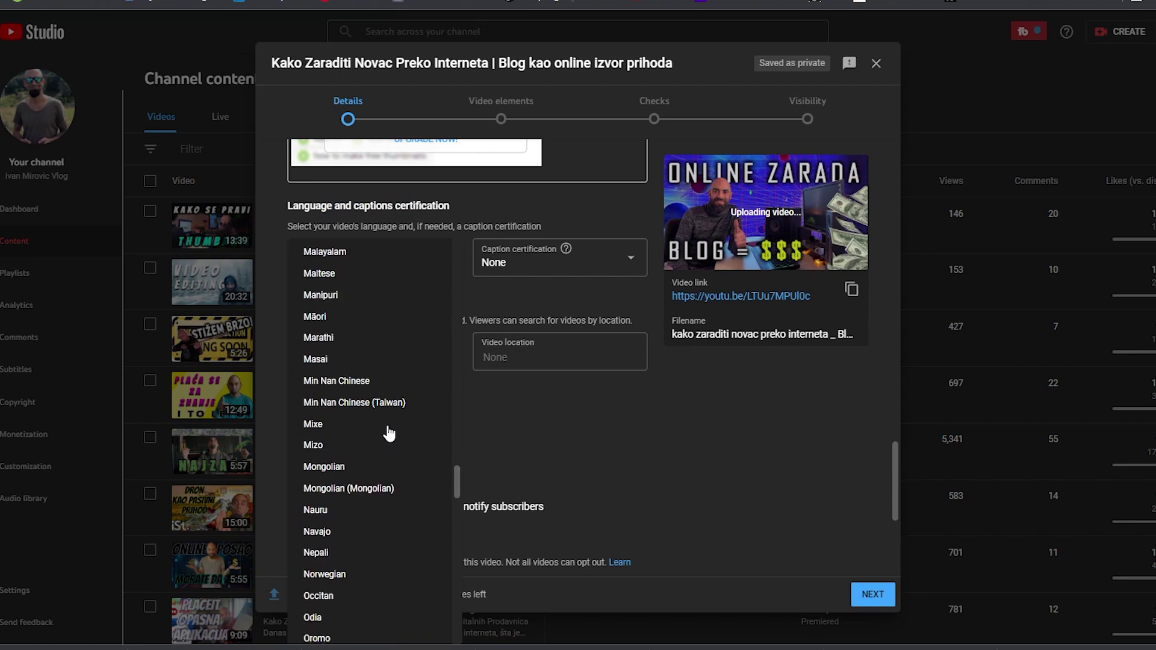
{"action": "scroll", "coordinate": [325, 356], "scroll_direction": "up", "scroll_amount": 3}
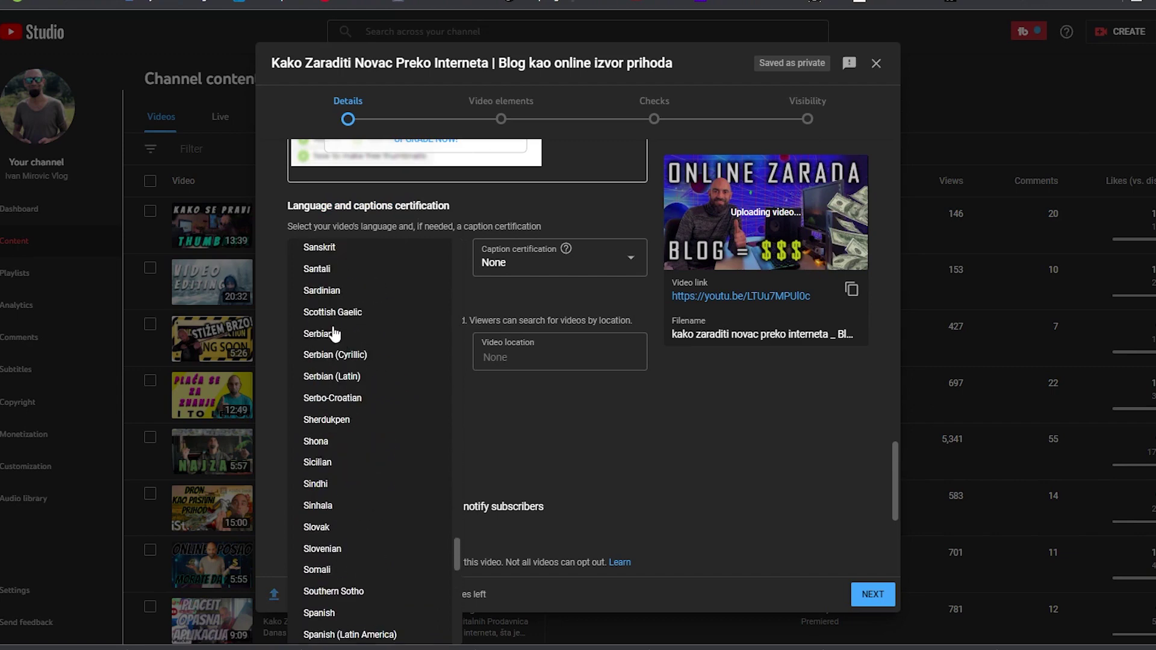
{"action": "left_click", "coordinate": [331, 338]}
{"action": "left_click", "coordinate": [517, 356]}
{"action": "type", "text": "serbia"}
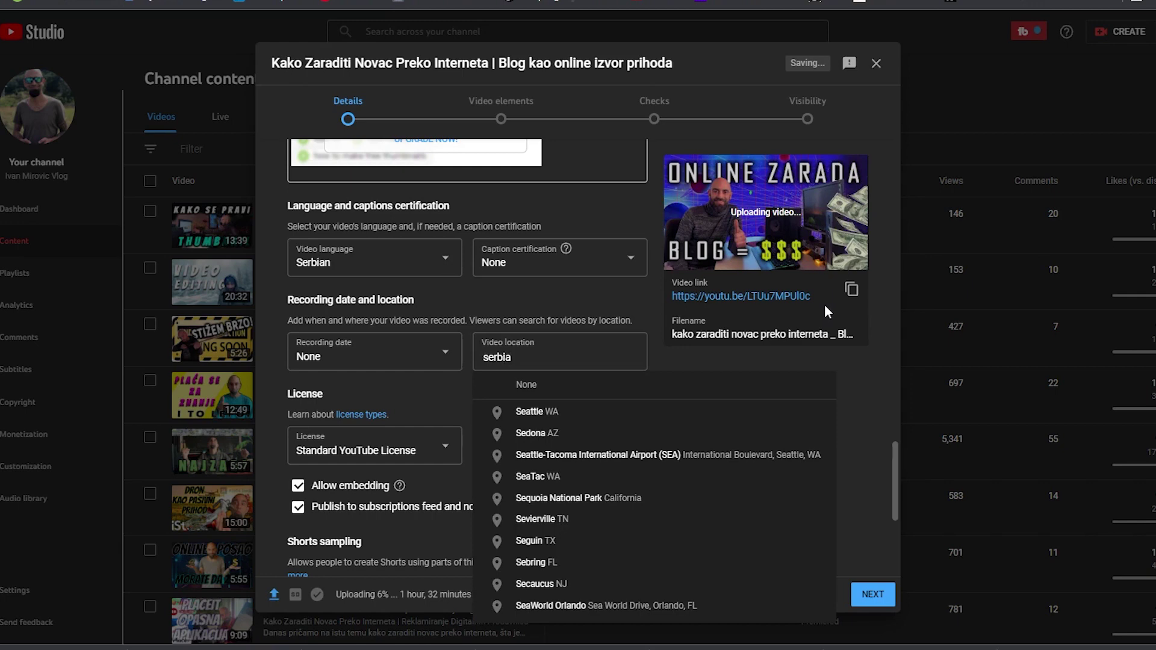
{"action": "left_click", "coordinate": [530, 411]}
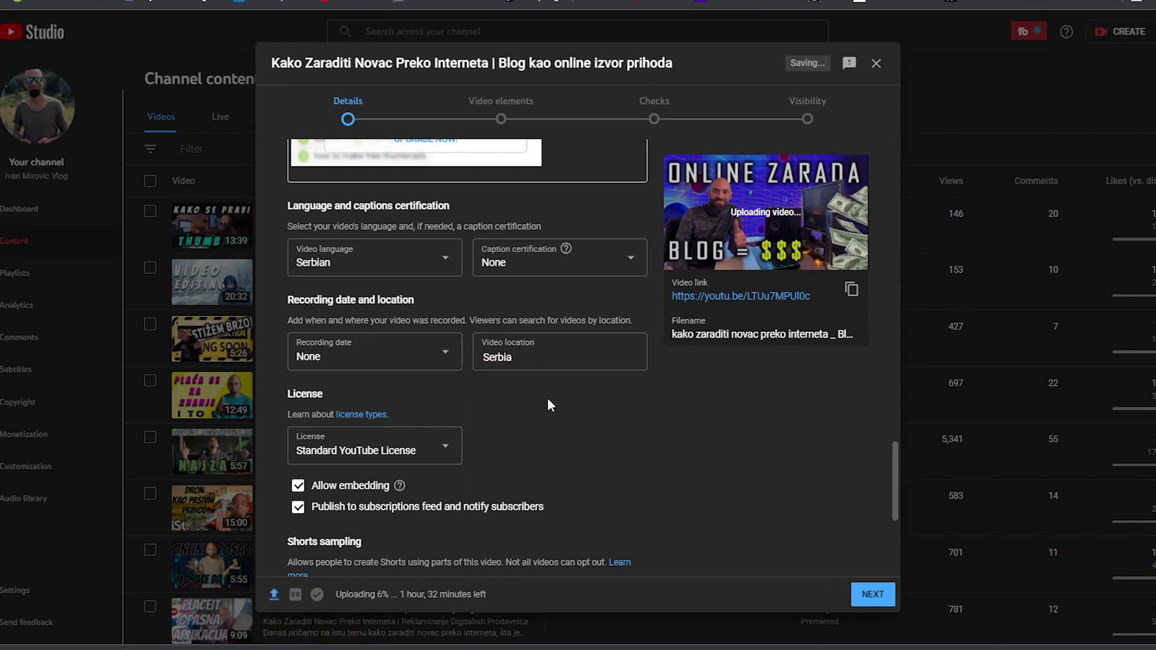
Set the recording date to Jan 7, 2022 and keep the category as Education
{"action": "scroll", "coordinate": [587, 386], "scroll_direction": "down", "scroll_amount": 2}
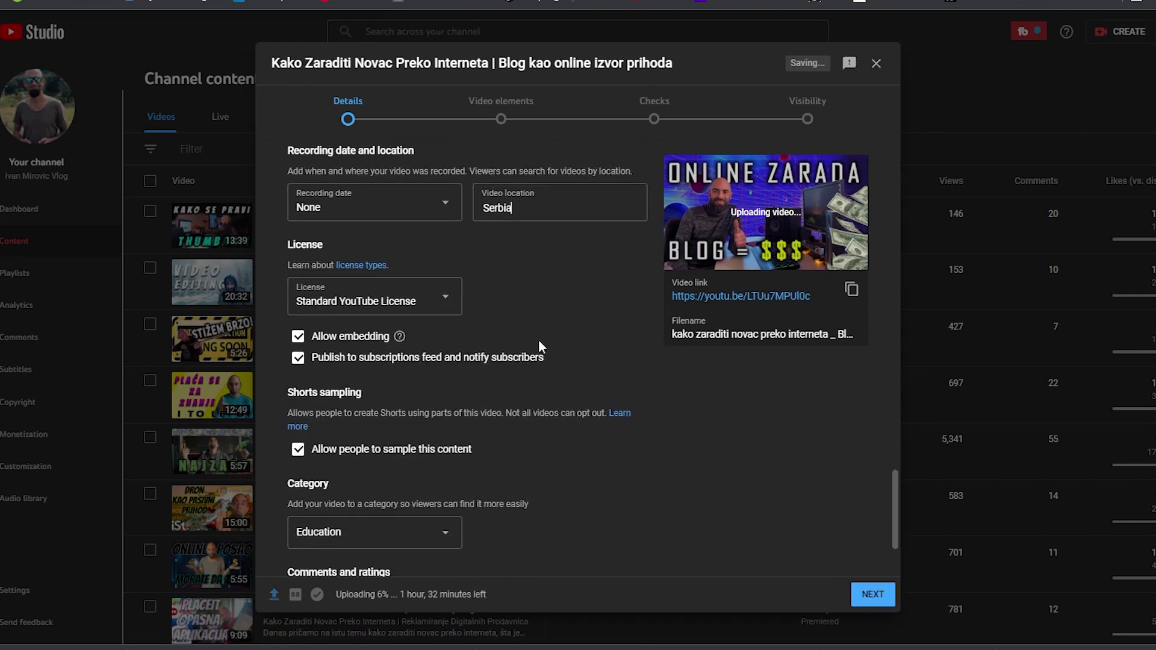
{"action": "left_click", "coordinate": [433, 210]}
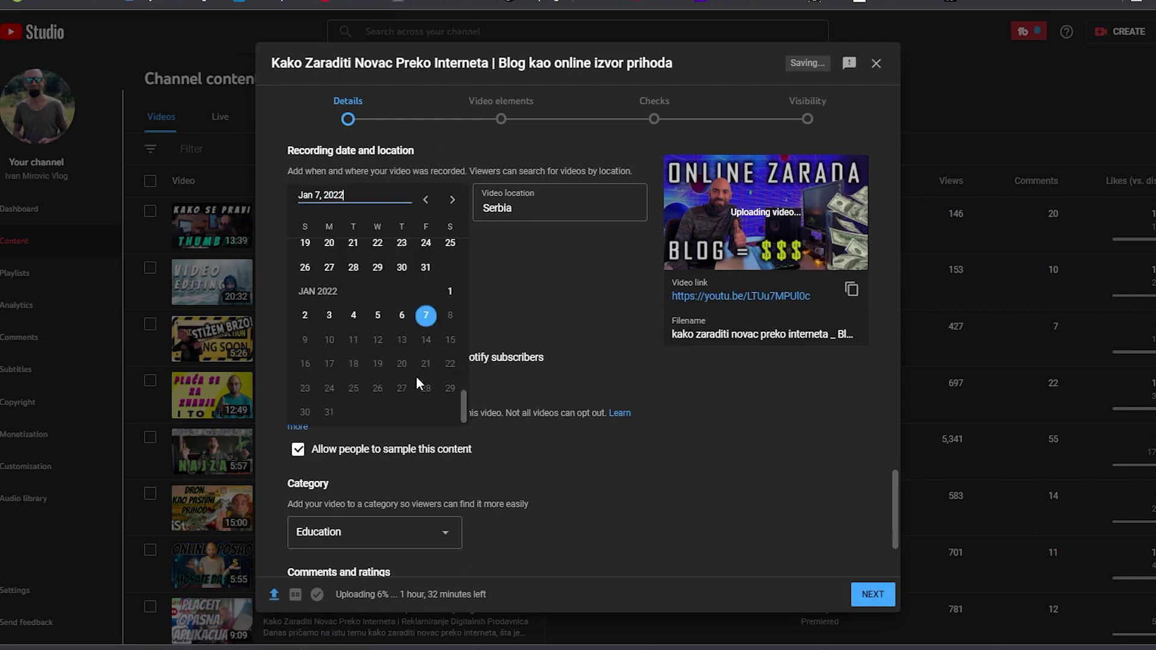
{"action": "left_click", "coordinate": [426, 315]}
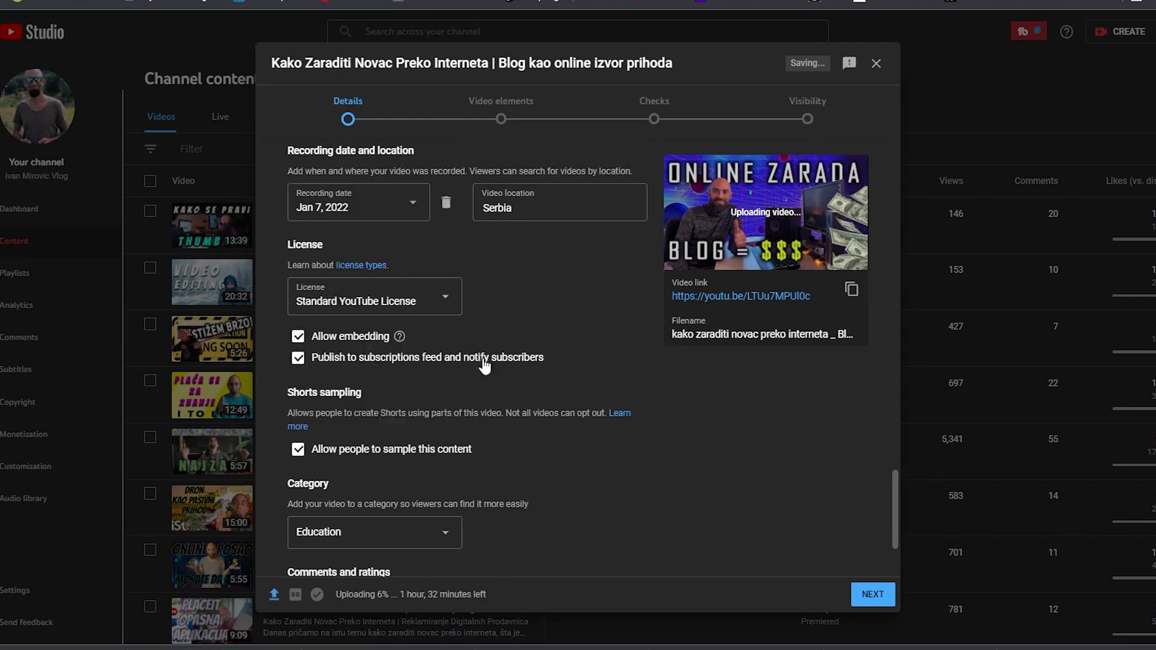
{"action": "scroll", "coordinate": [484, 368], "scroll_direction": "down", "scroll_amount": 2}
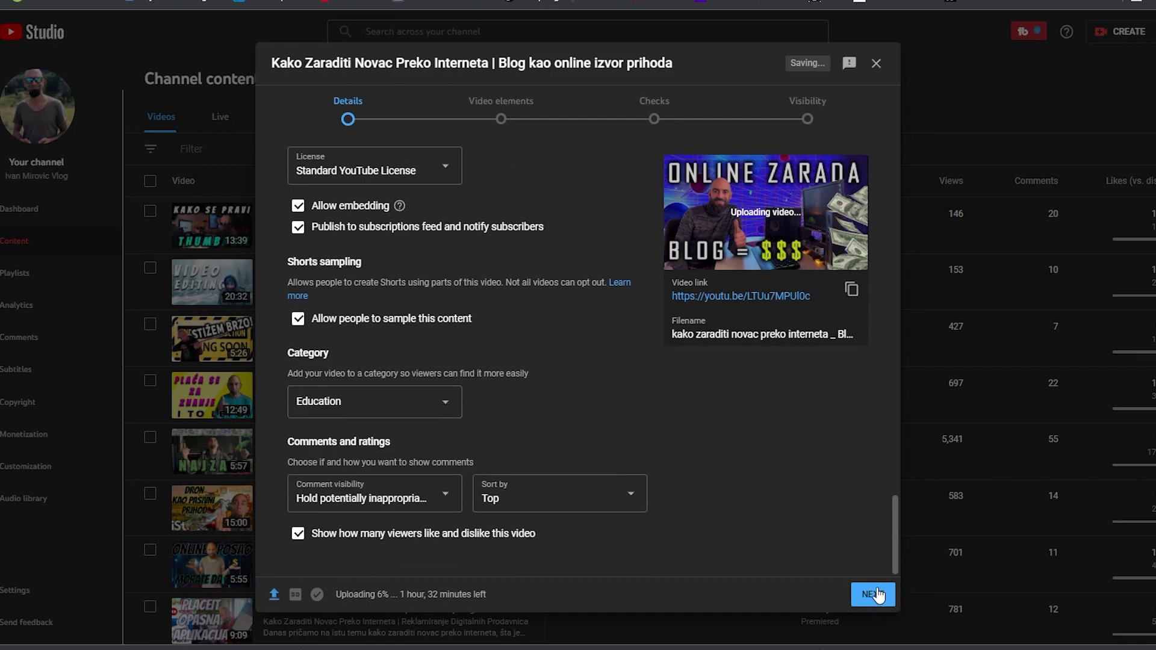
{"action": "scroll", "coordinate": [718, 428], "scroll_direction": "up", "scroll_amount": 5}
{"action": "scroll", "coordinate": [704, 446], "scroll_direction": "up", "scroll_amount": 5}
{"action": "scroll", "coordinate": [704, 442], "scroll_direction": "down", "scroll_amount": 10}
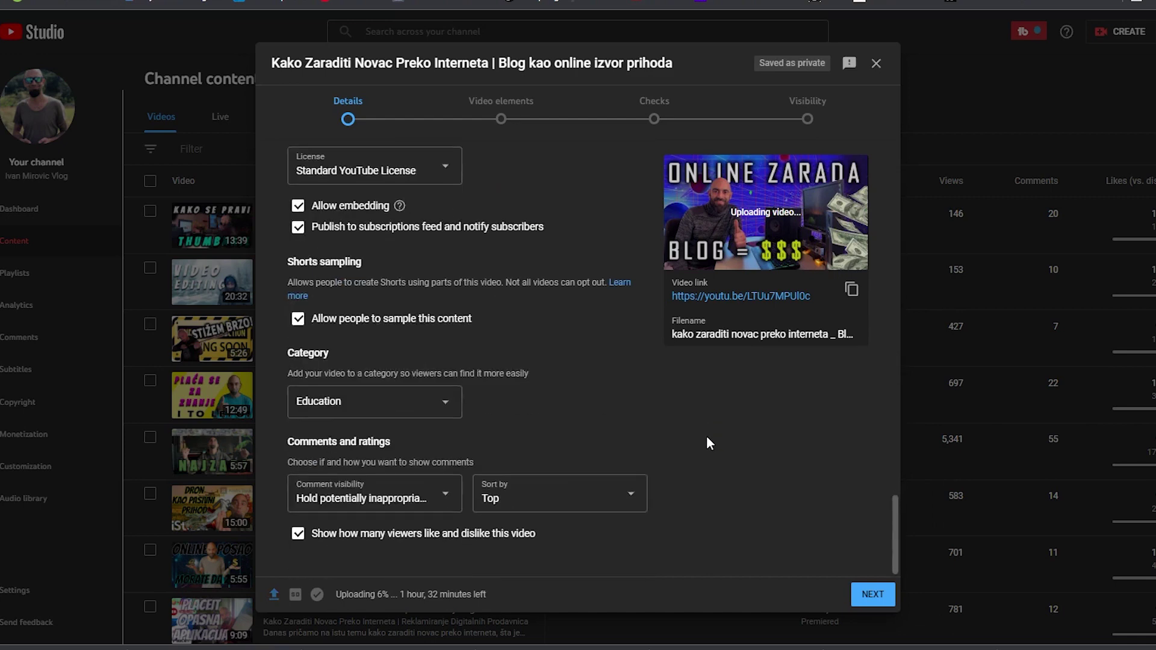
{"action": "left_click", "coordinate": [320, 407]}
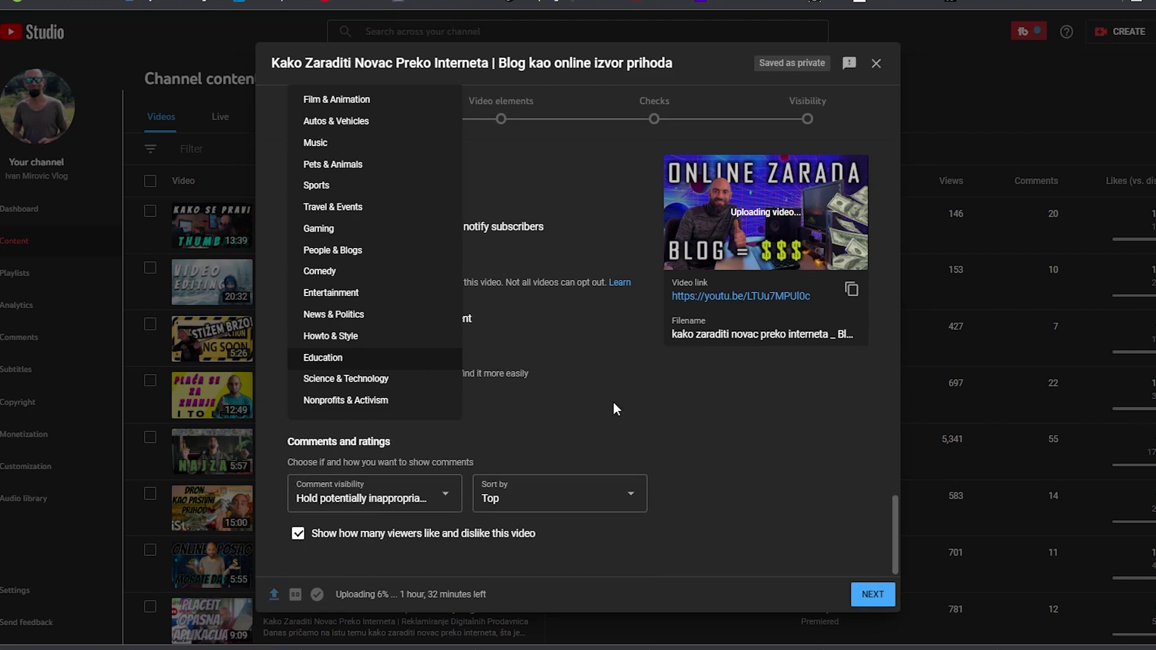
{"action": "left_click", "coordinate": [735, 403]}
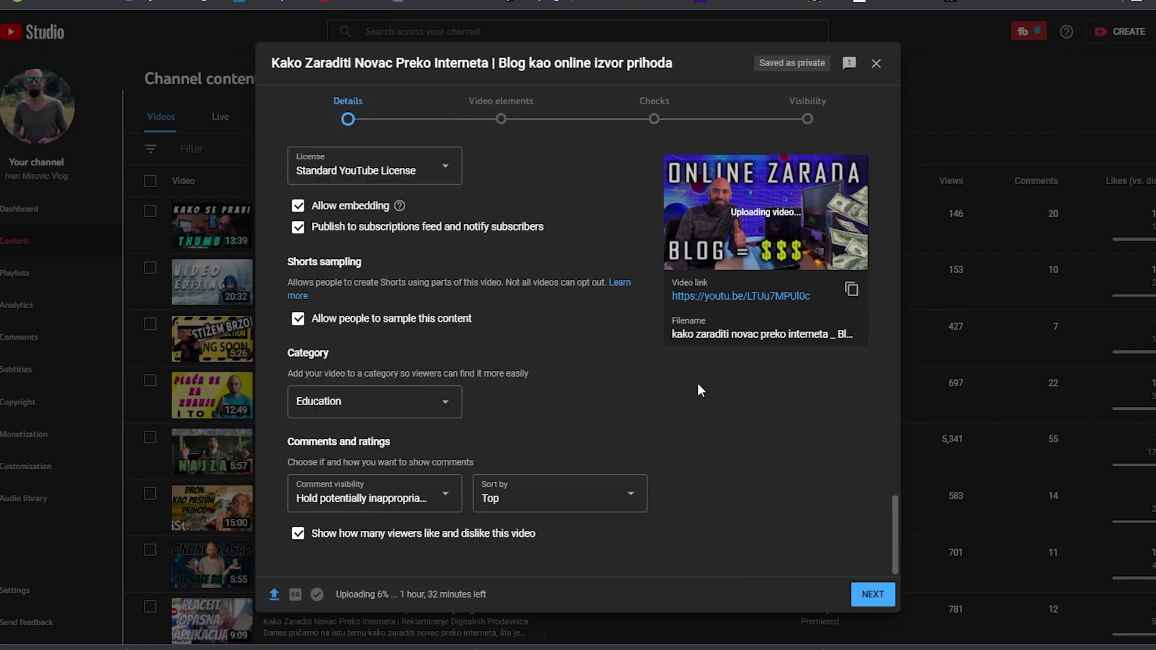
{"action": "left_click_drag", "start_coordinate": [287, 442], "coordinate": [385, 443]}
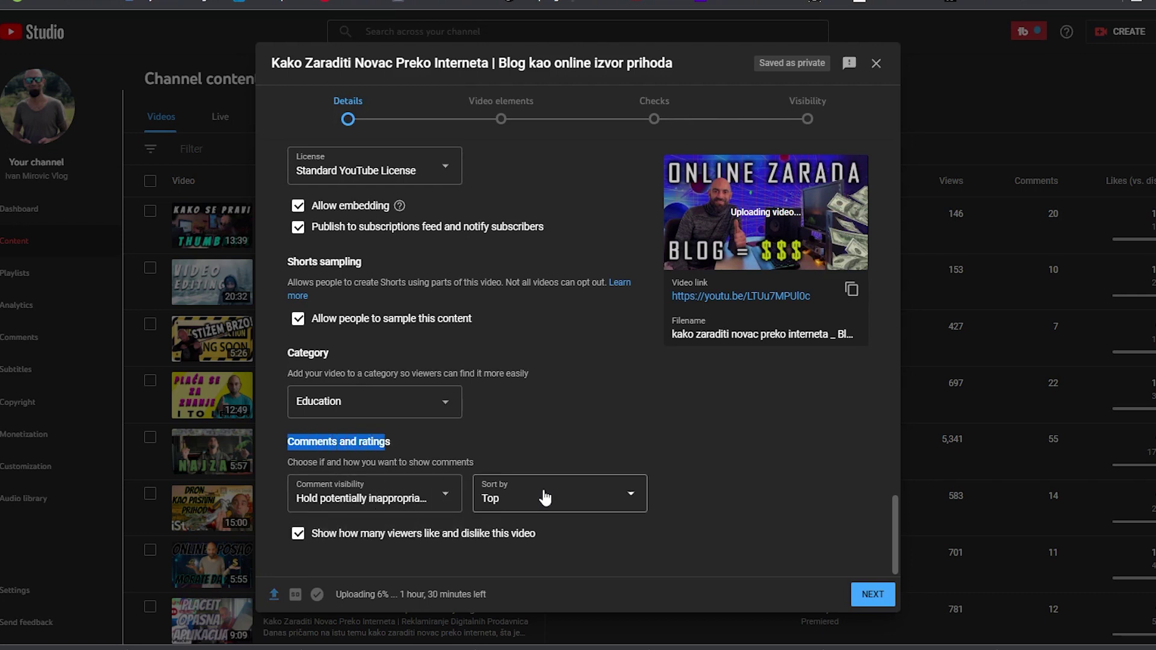
{"action": "right_click", "coordinate": [878, 598]}
Continue to Video elements and start adding subtitles, skimming through the preview
{"action": "left_click", "coordinate": [867, 598]}
{"action": "left_click", "coordinate": [861, 597]}
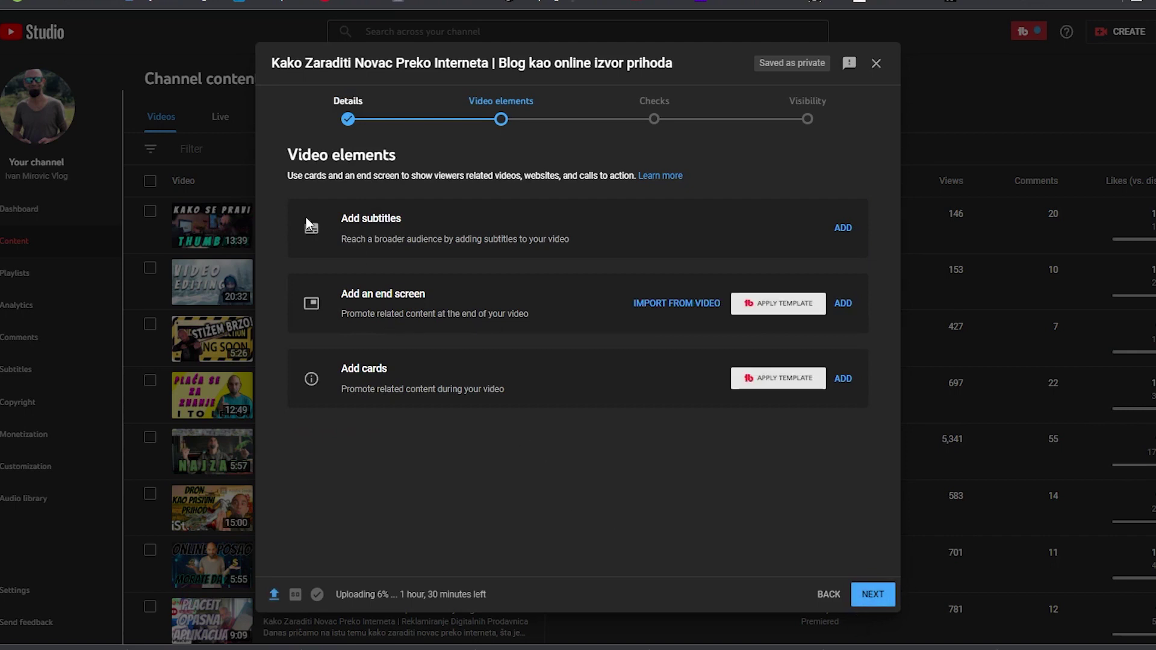
{"action": "left_click", "coordinate": [843, 229]}
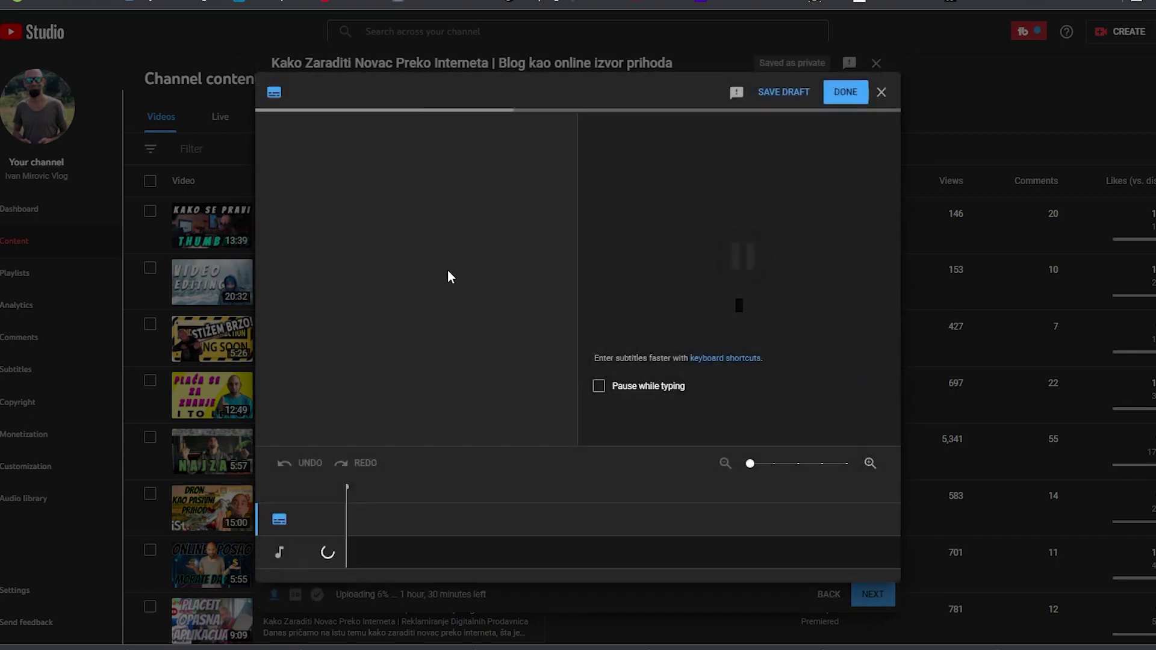
{"action": "left_click", "coordinate": [508, 512]}
{"action": "left_click", "coordinate": [590, 509]}
{"action": "left_click", "coordinate": [709, 500]}
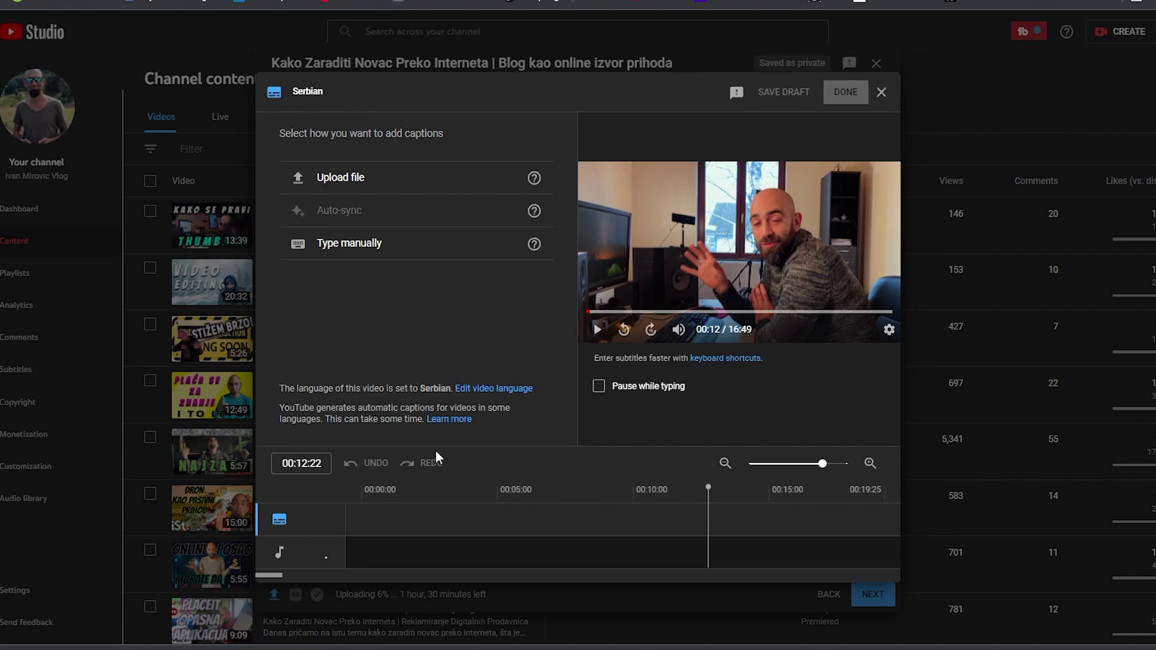
{"action": "left_click", "coordinate": [439, 508]}
{"action": "left_click", "coordinate": [493, 512]}
{"action": "left_click", "coordinate": [596, 515]}
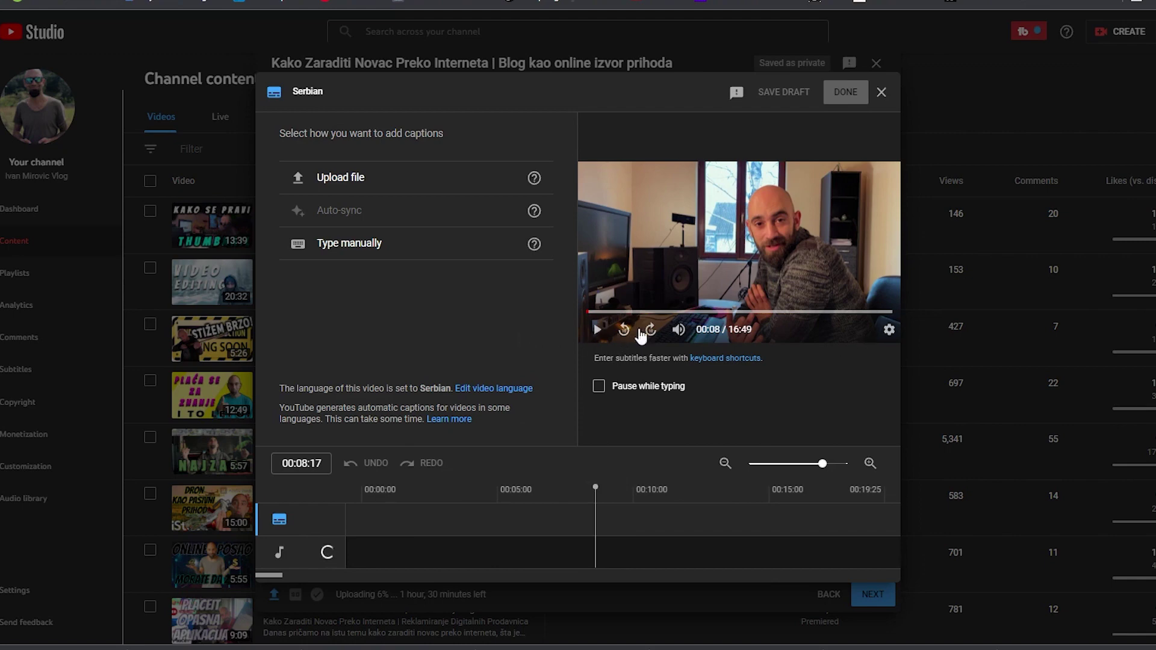
Type the first caption 'I evo nas u novom vidu' manually and preview it
{"action": "left_click", "coordinate": [369, 246]}
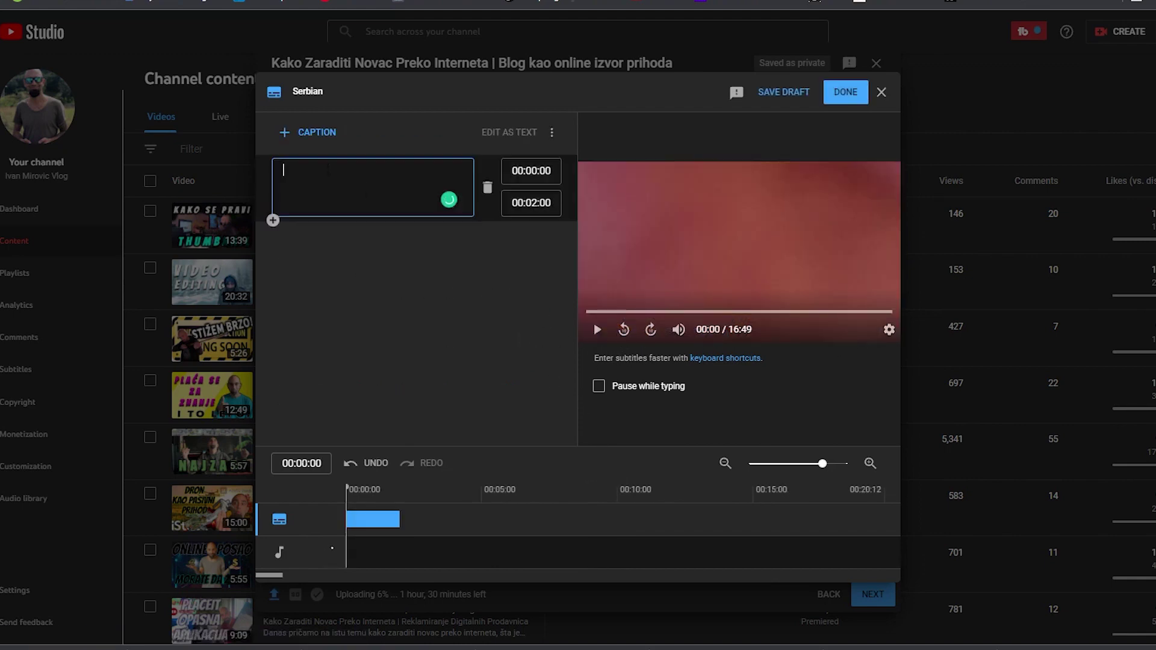
{"action": "left_click", "coordinate": [596, 330]}
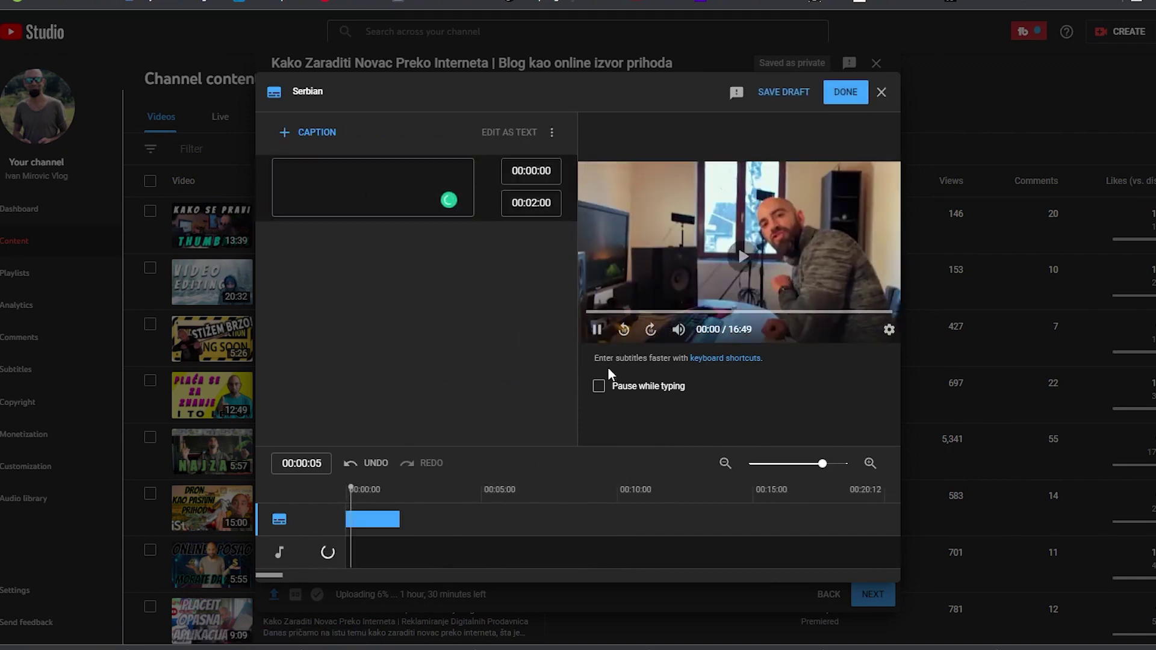
{"action": "left_click", "coordinate": [605, 334]}
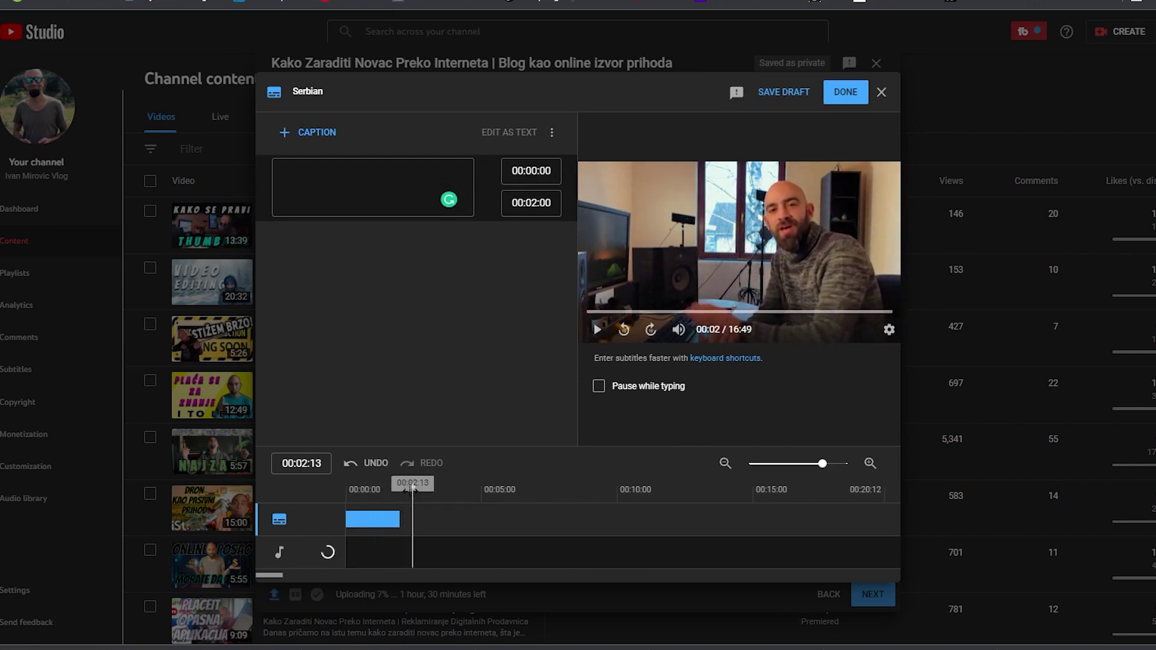
{"action": "left_click", "coordinate": [348, 489]}
{"action": "left_click", "coordinate": [320, 185]}
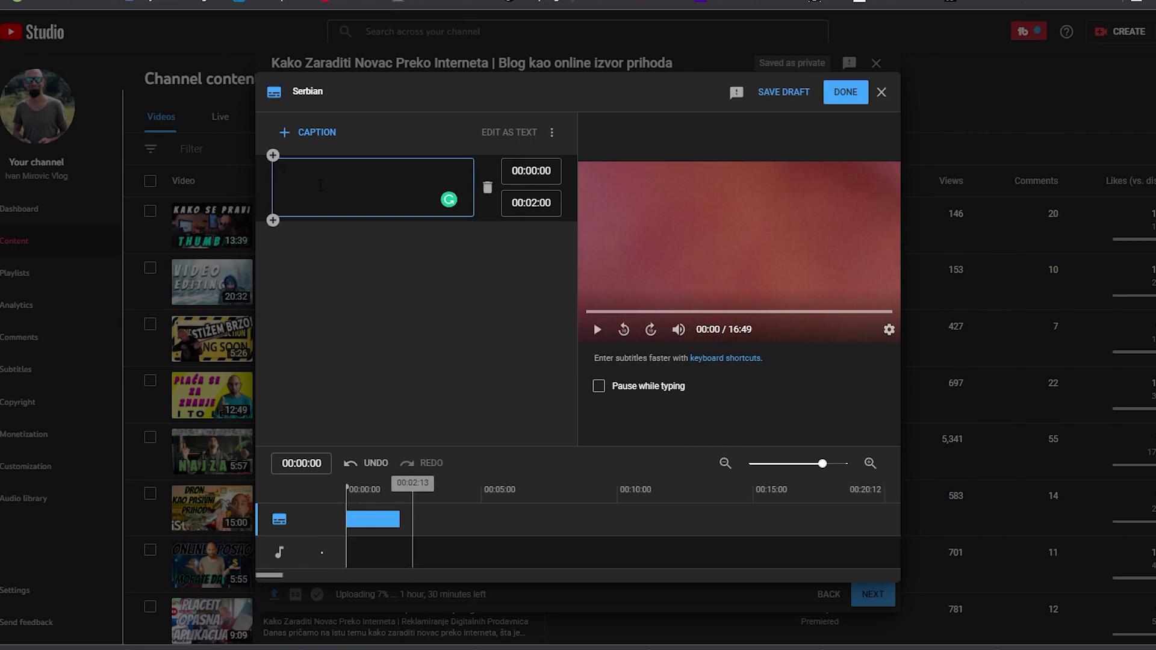
{"action": "type", "text": "I evo nas u novom vidu"}
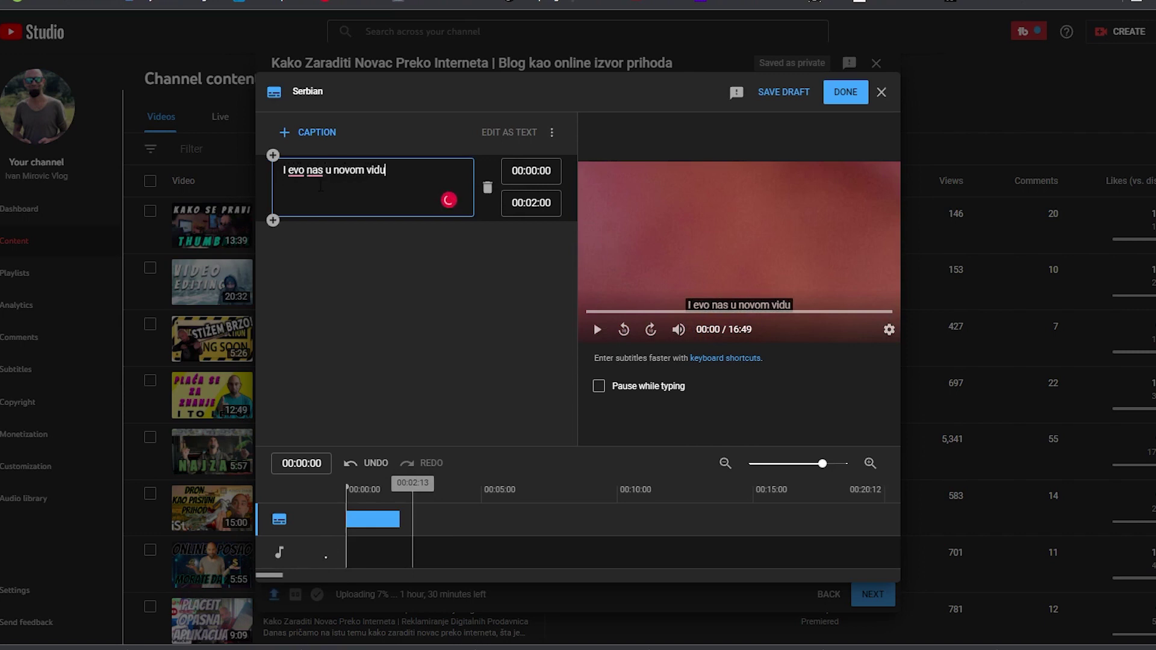
{"action": "left_click", "coordinate": [322, 263]}
{"action": "key", "text": "space"}
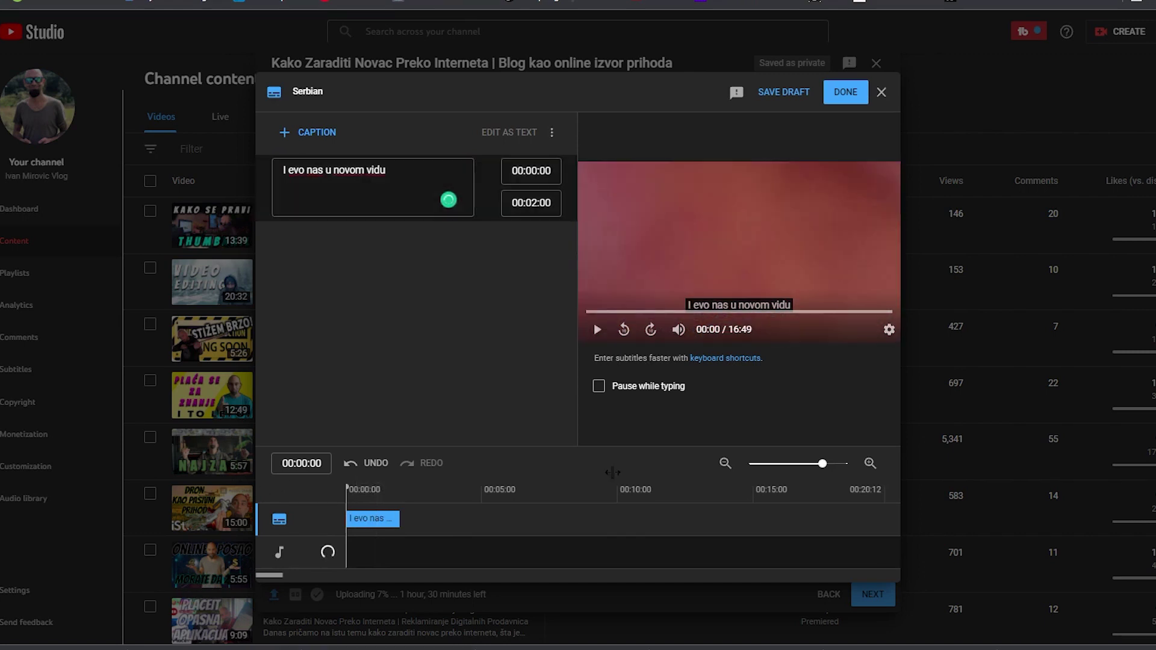
{"action": "key", "text": "space"}
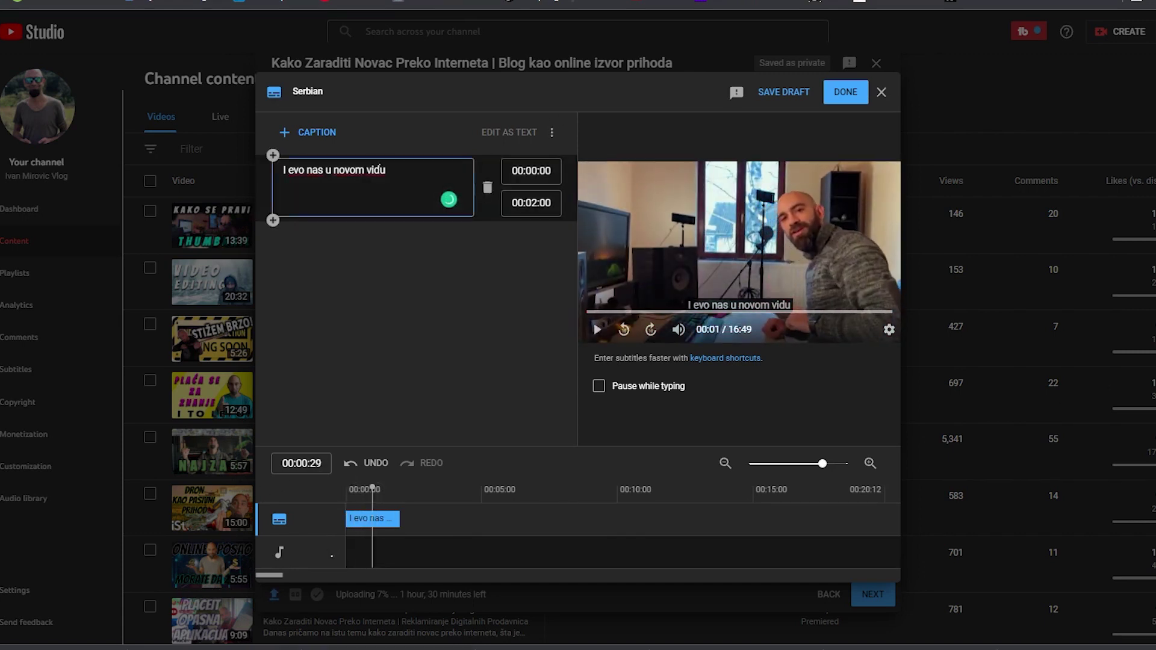
Correct the caption to 'I evo nas u novom videu' and publish the Serbian subtitles
{"action": "type", "text": "e"}
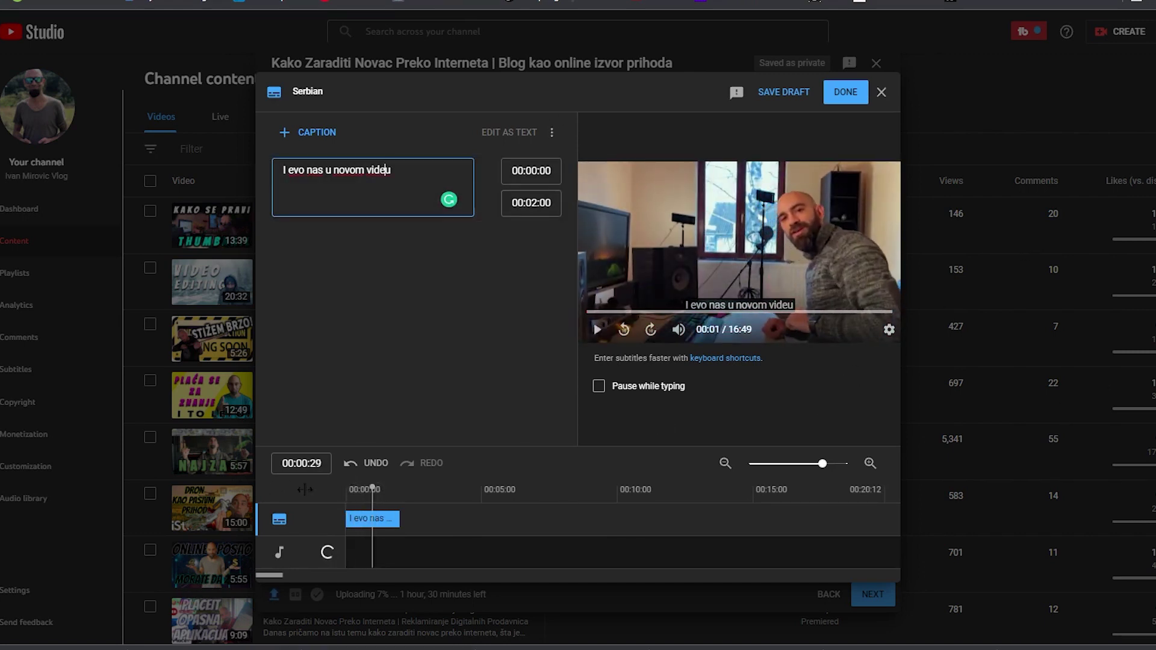
{"action": "left_click", "coordinate": [350, 489]}
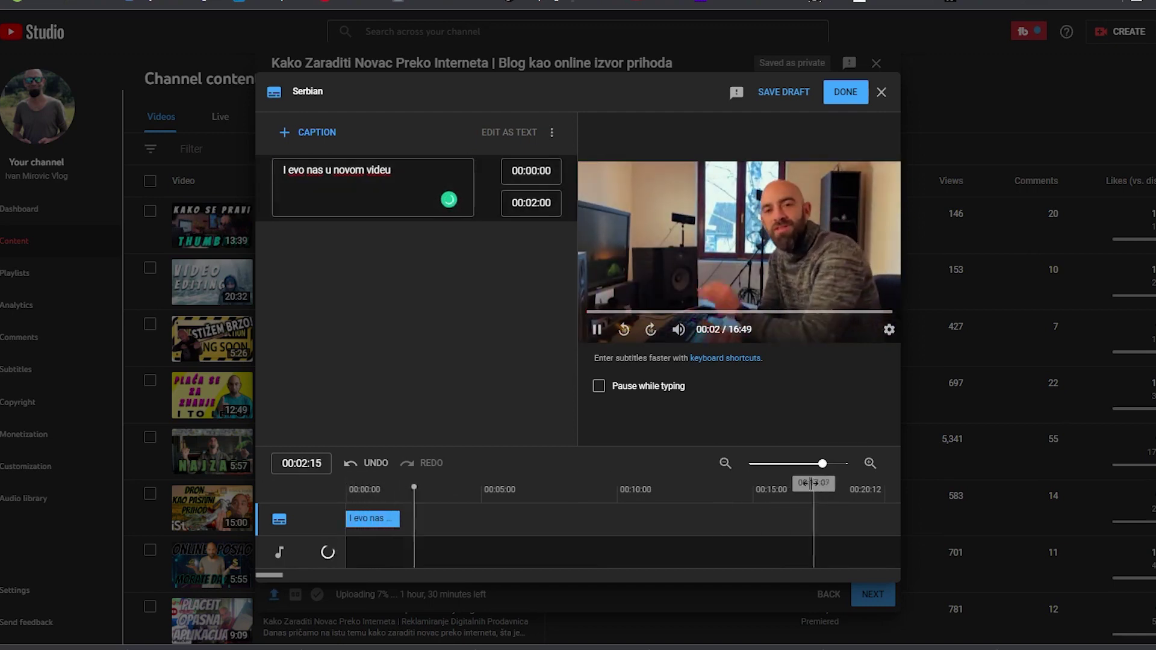
{"action": "left_click", "coordinate": [374, 519]}
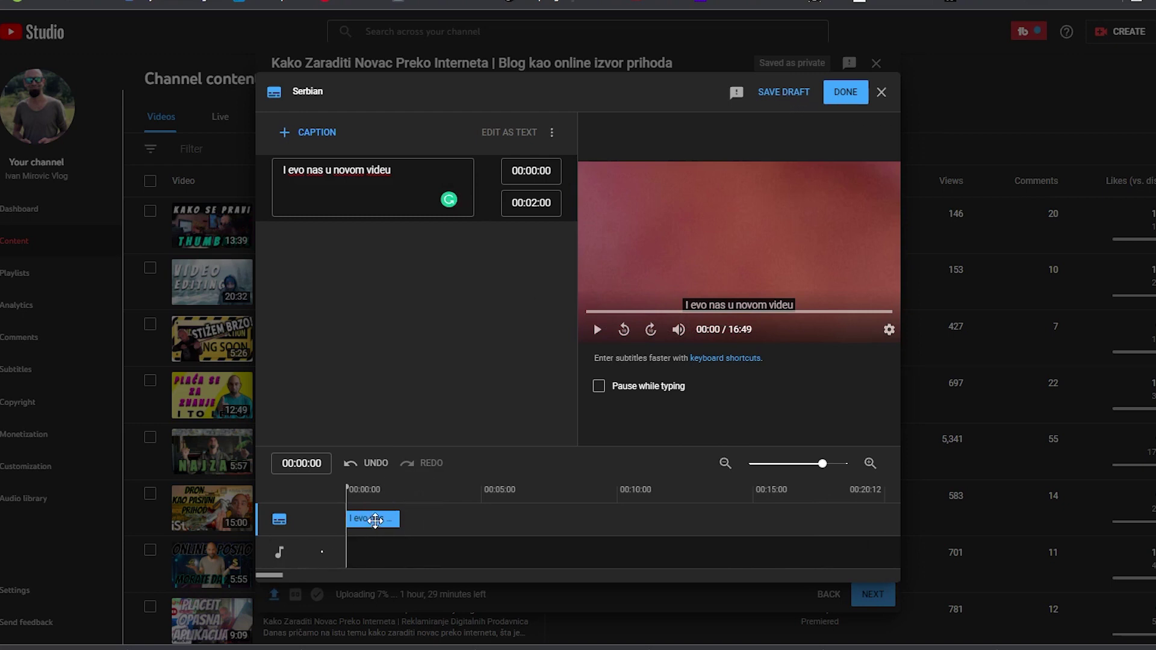
{"action": "left_click_drag", "start_coordinate": [392, 169], "coordinate": [161, 164]}
{"action": "key", "text": "BackSpace"}
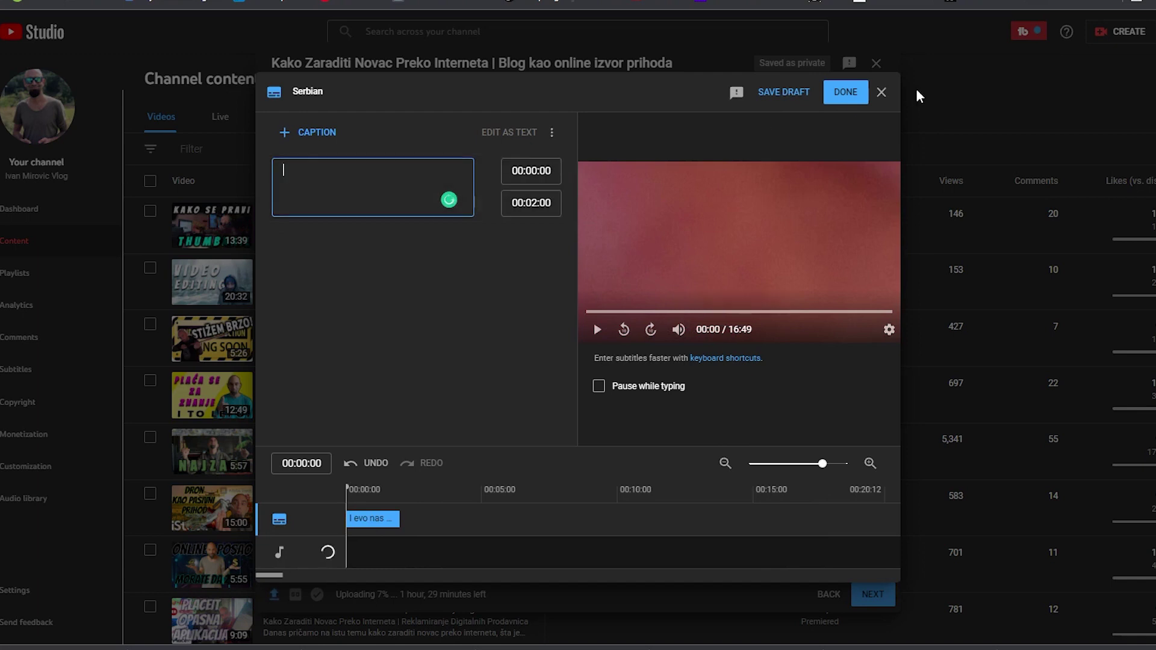
{"action": "left_click", "coordinate": [842, 98]}
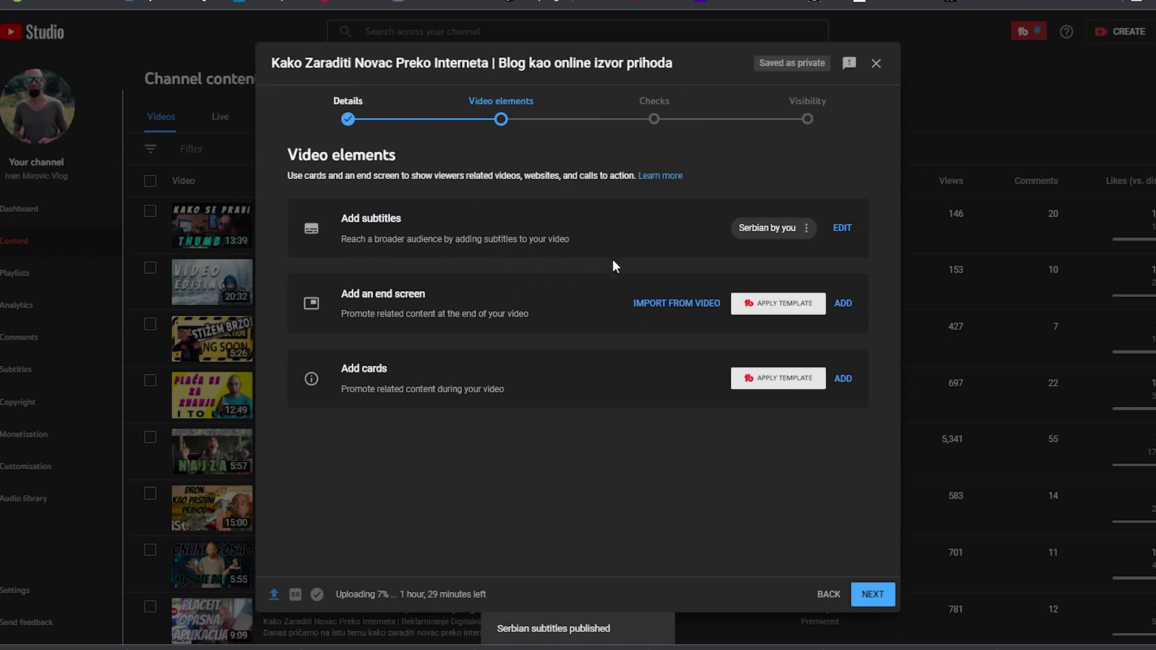
Add and save an end screen using the 1 video, 1 subscribe template, then begin adding cards
{"action": "left_click", "coordinate": [846, 305]}
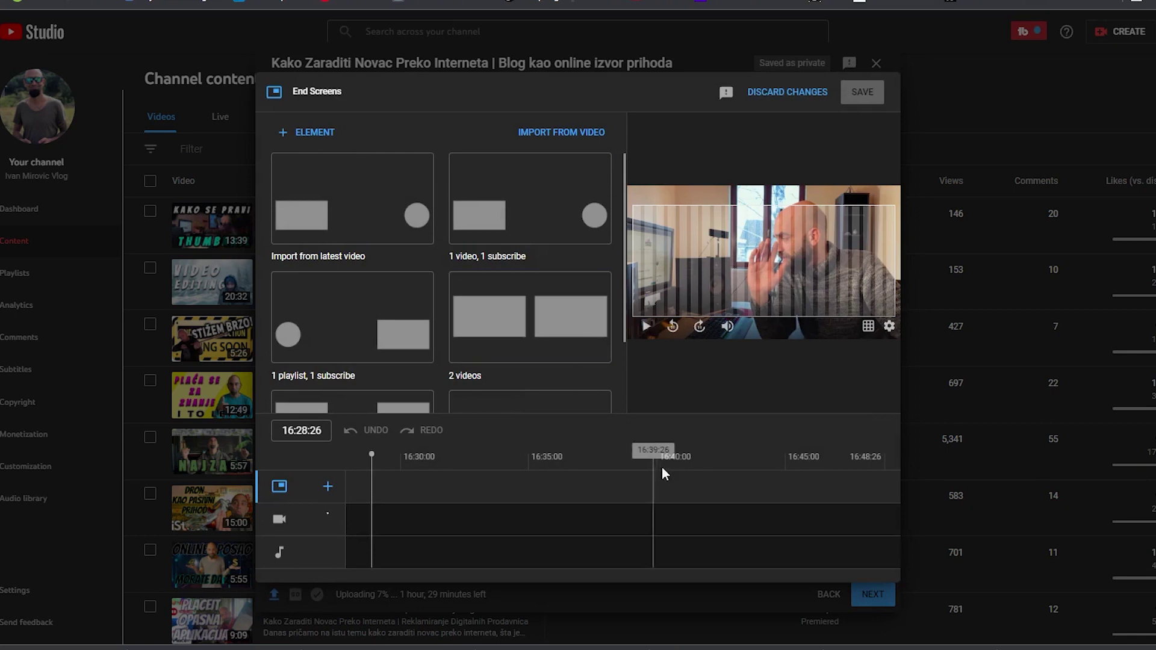
{"action": "left_click", "coordinate": [566, 204]}
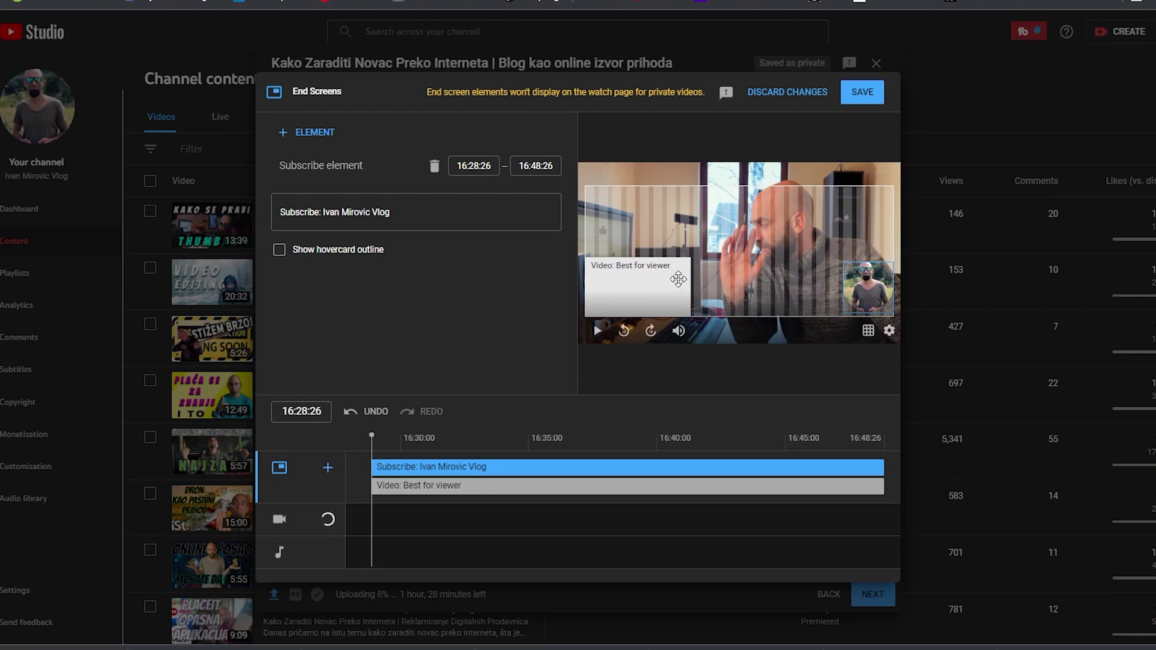
{"action": "left_click", "coordinate": [863, 98]}
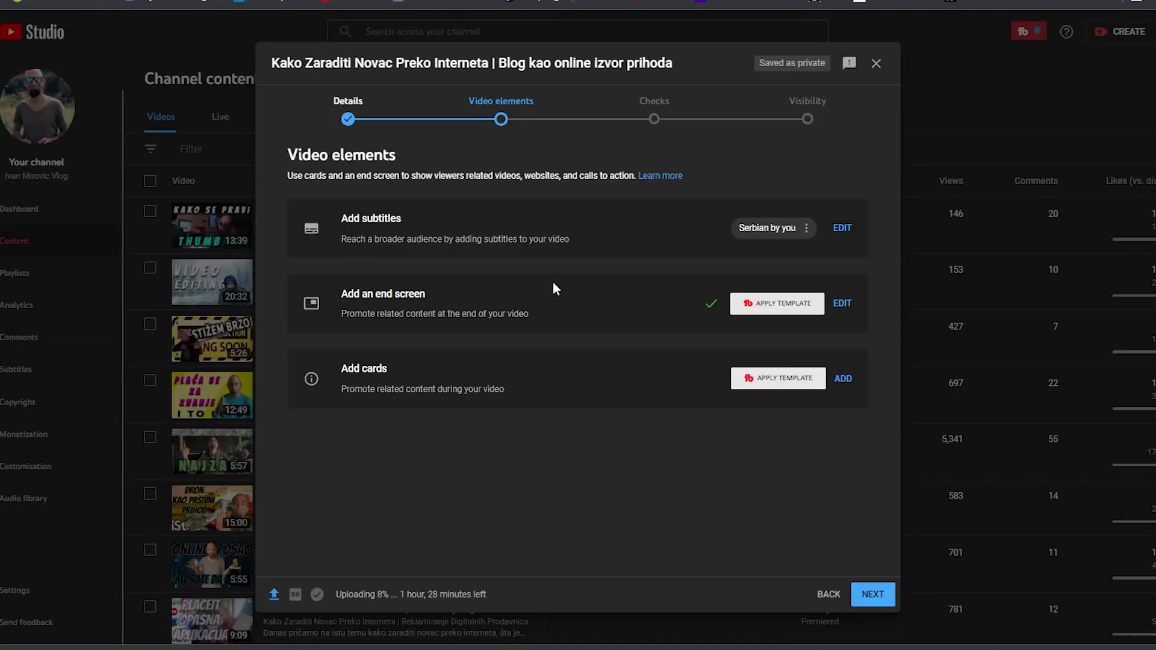
{"action": "left_click", "coordinate": [843, 381]}
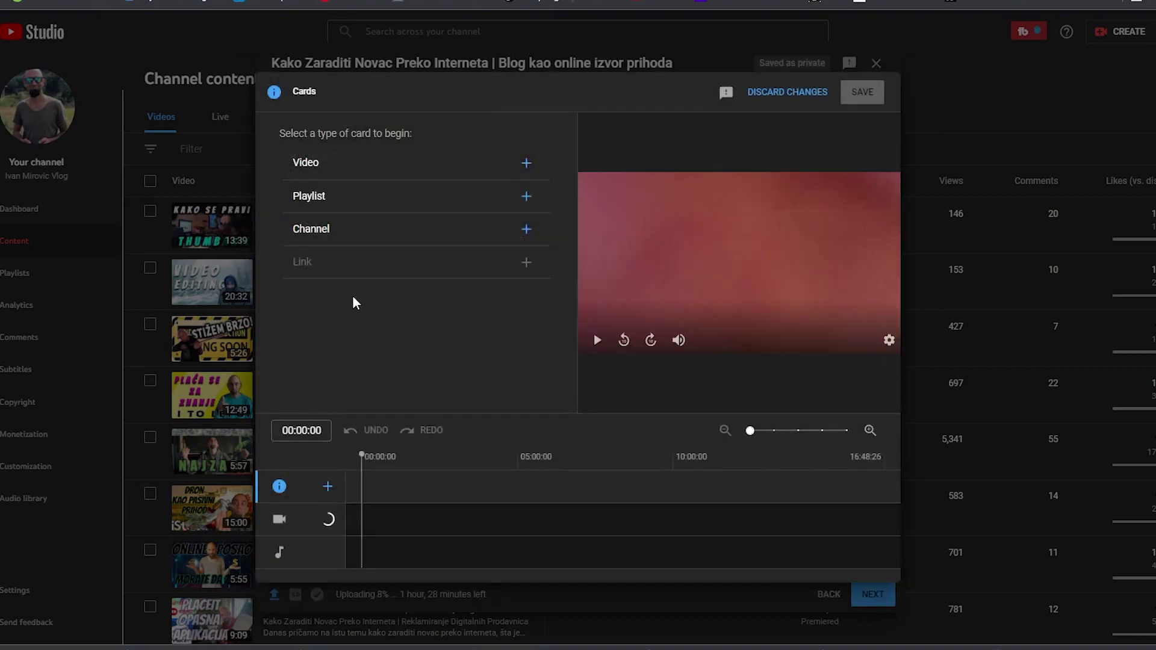
Add a playlist card for Online Poslovi Srbija at 02:18:27
{"action": "left_click", "coordinate": [433, 491]}
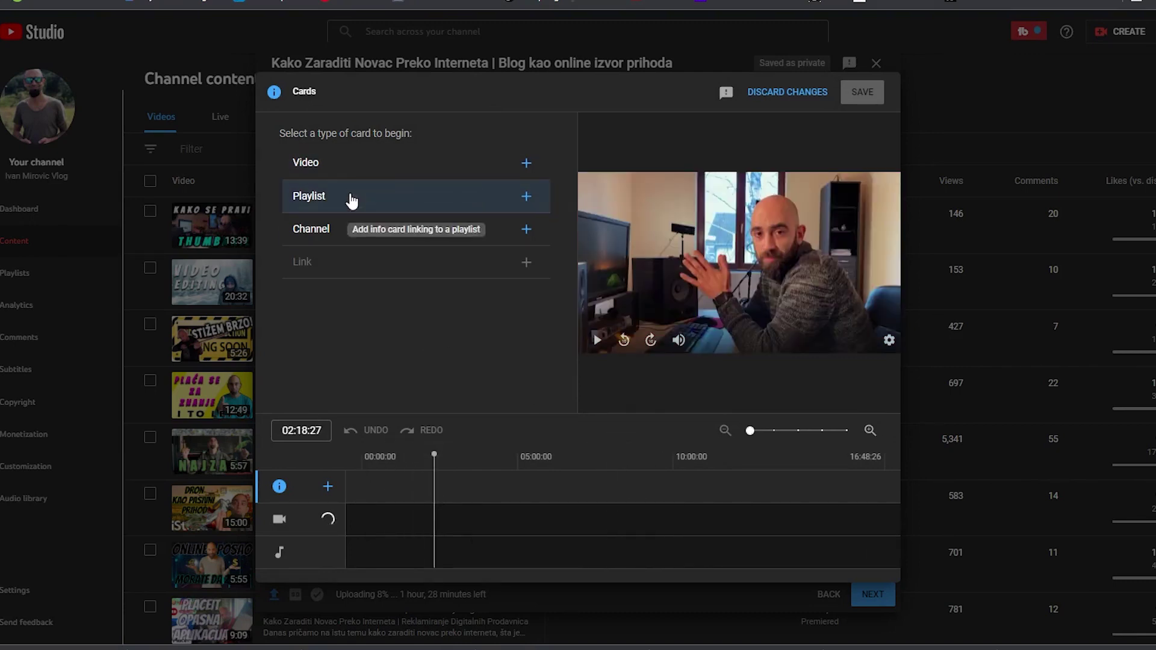
{"action": "left_click", "coordinate": [527, 199]}
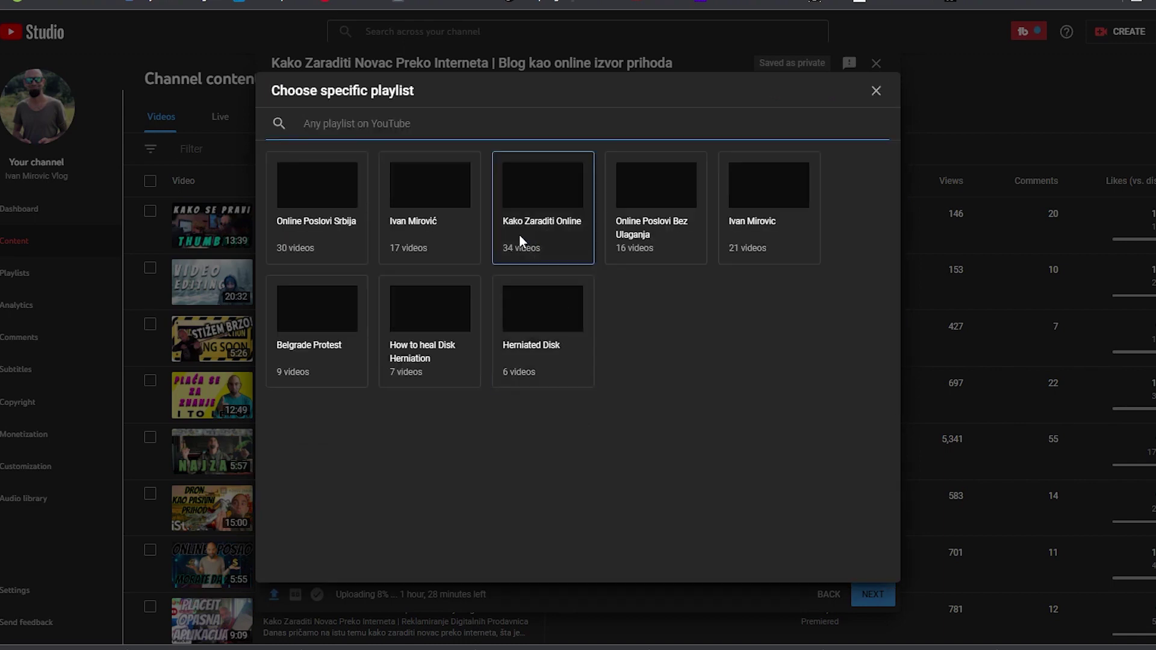
{"action": "left_click", "coordinate": [356, 253]}
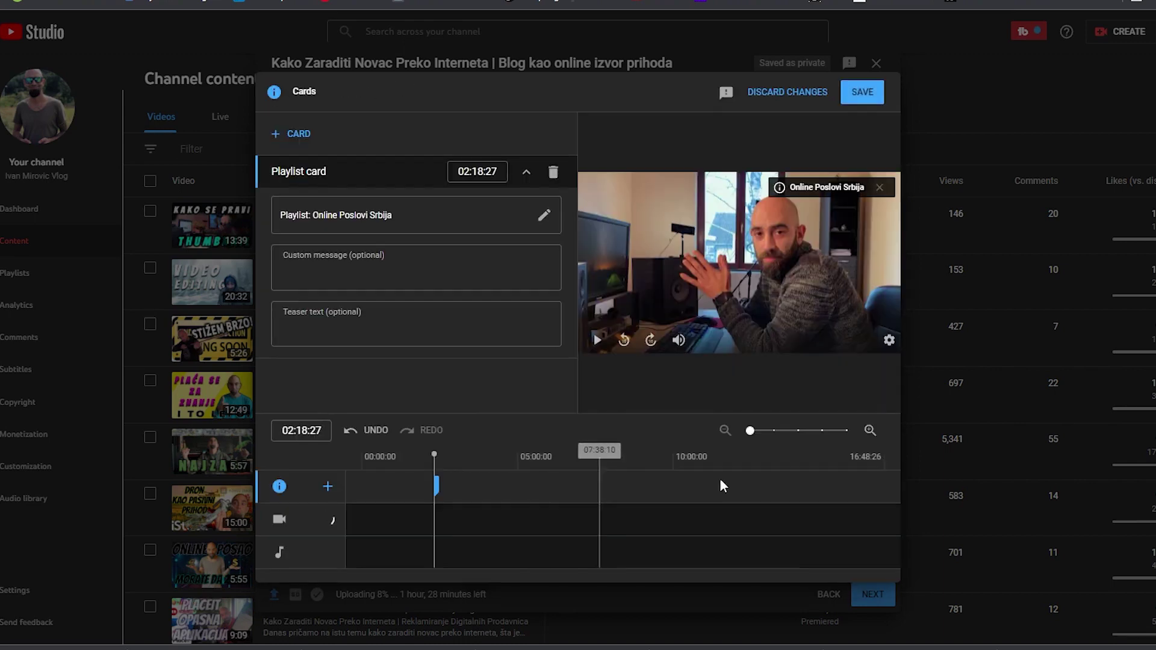
Add video cards further in, linking the thumbnail-making video and the third listed video
{"action": "left_click", "coordinate": [551, 482]}
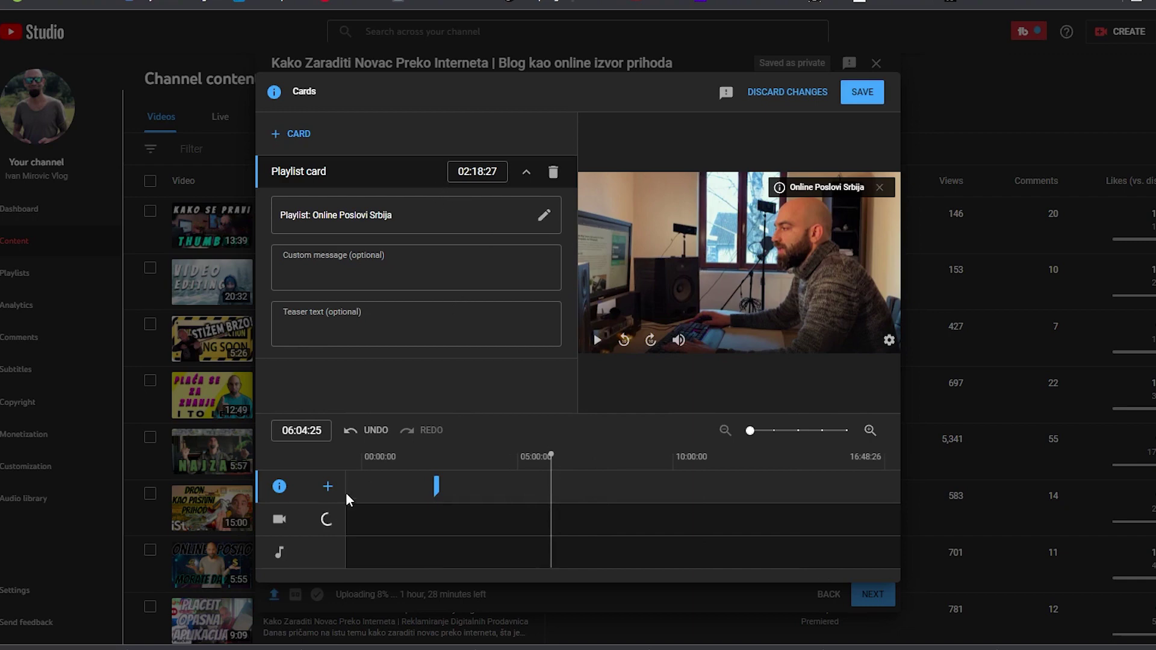
{"action": "left_click", "coordinate": [328, 488]}
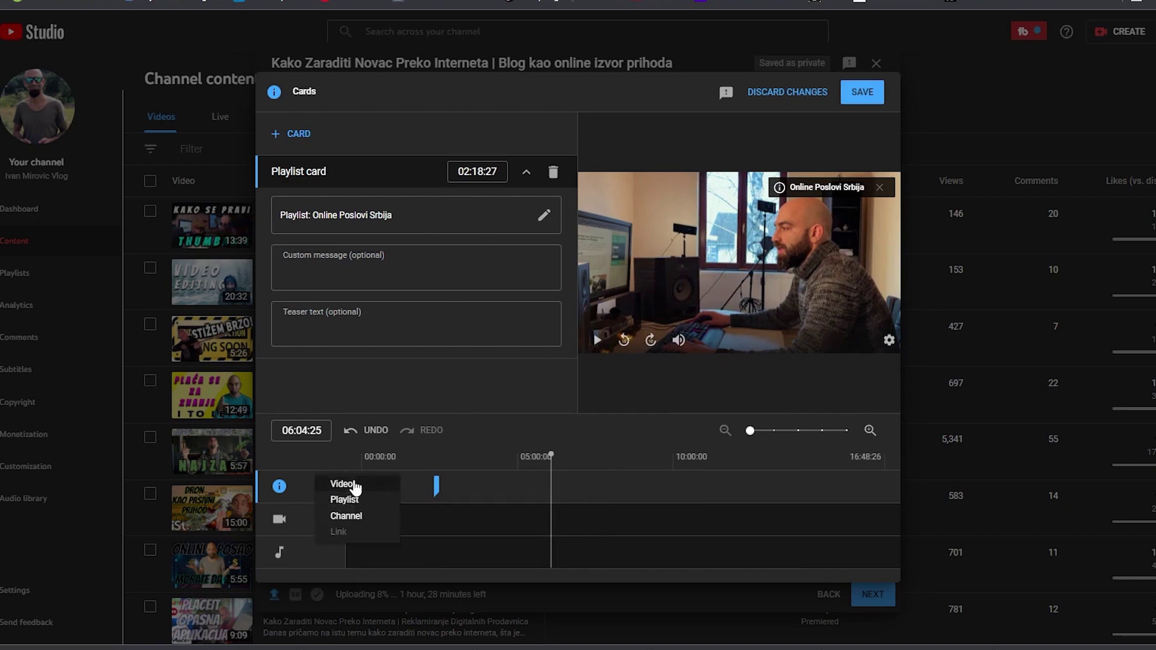
{"action": "left_click", "coordinate": [356, 487]}
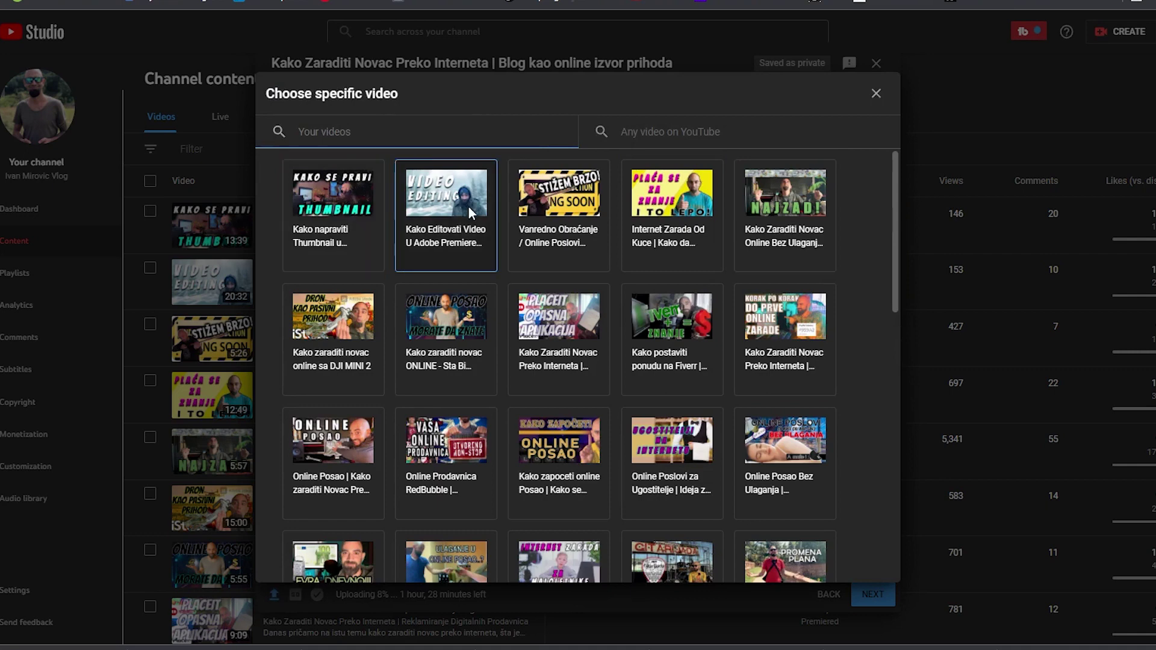
{"action": "left_click", "coordinate": [319, 201]}
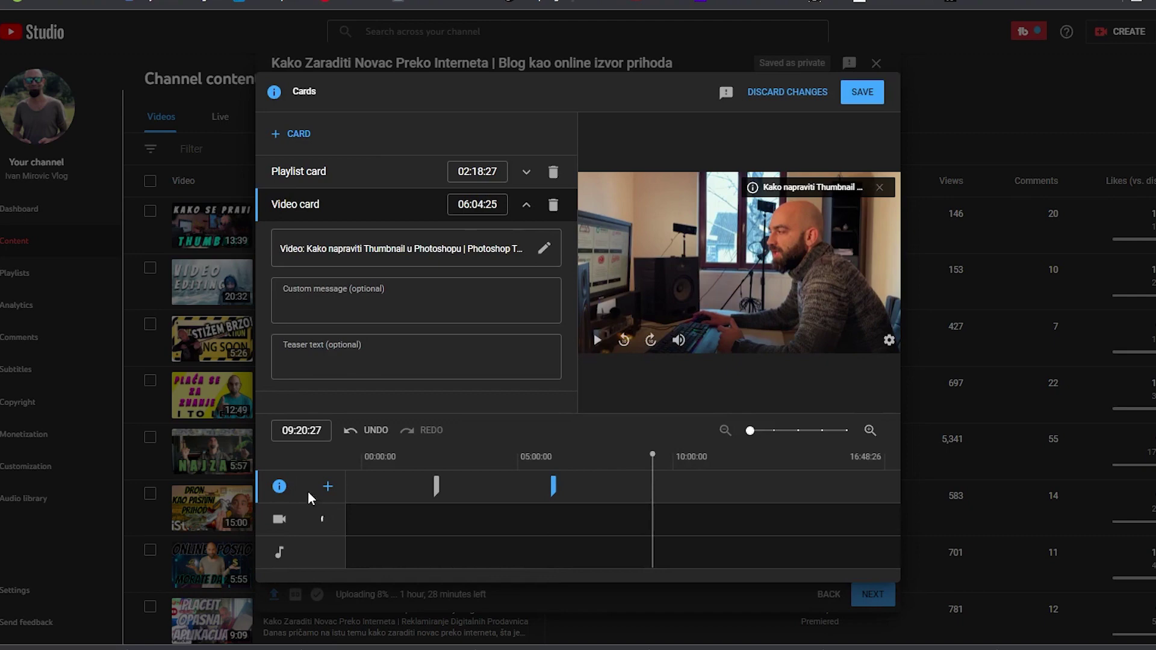
{"action": "left_click", "coordinate": [328, 486]}
{"action": "left_click", "coordinate": [341, 483]}
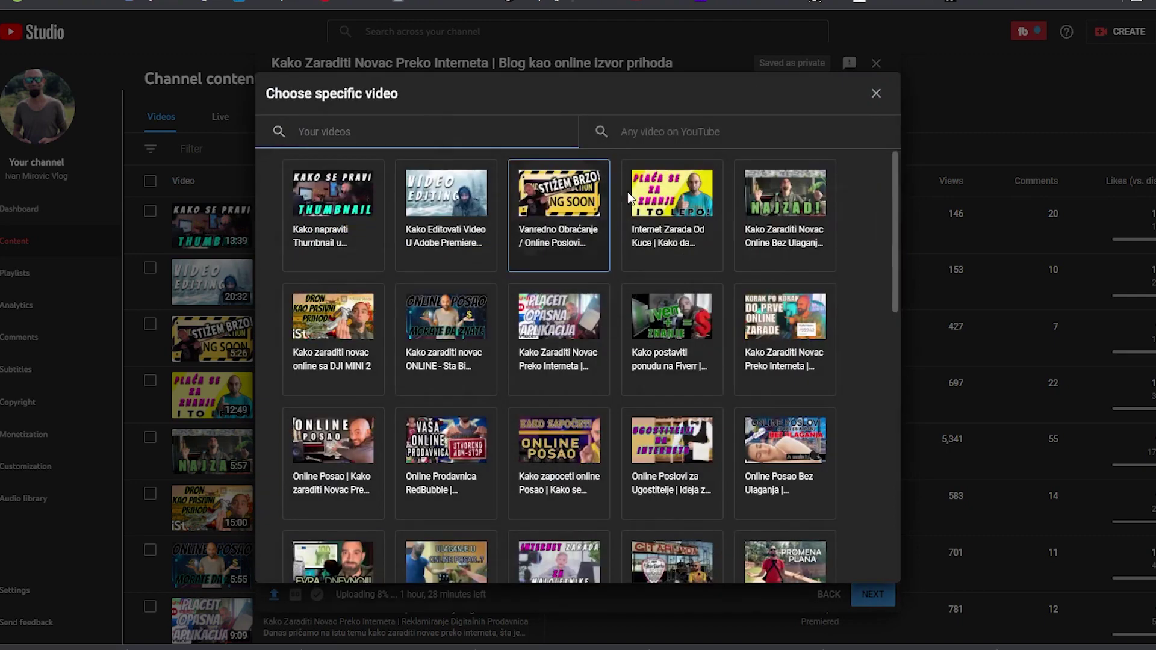
{"action": "left_click", "coordinate": [588, 218]}
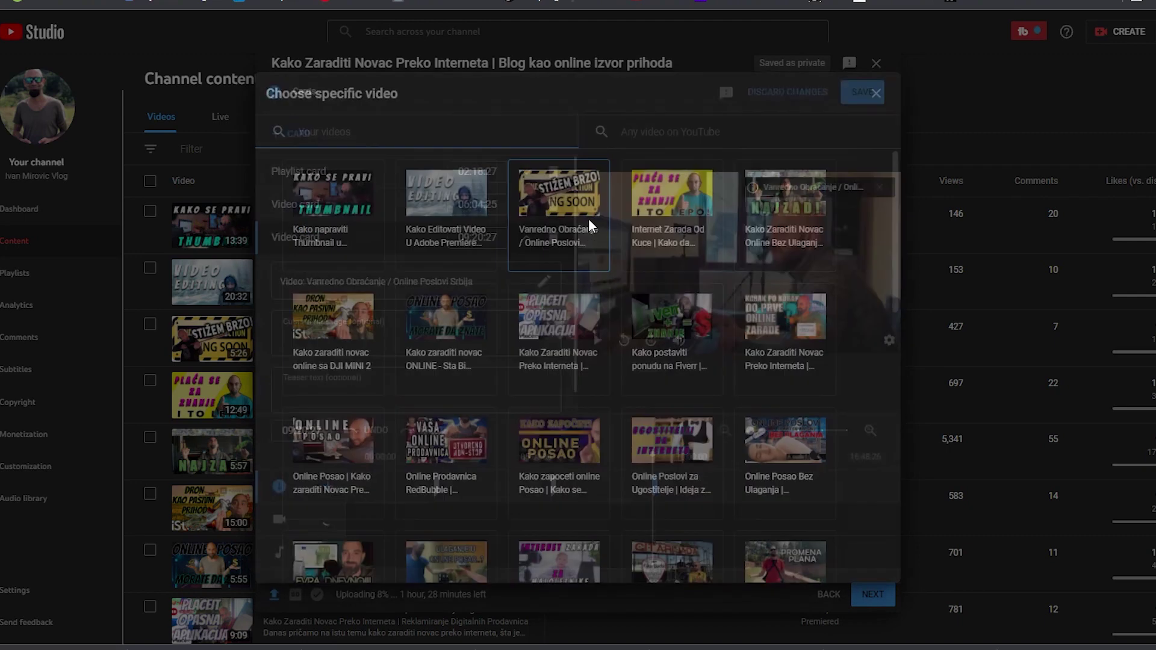
Add video cards around 12:47:11 linking the thumbnail-making video and the Premiere editing video
{"action": "left_click", "coordinate": [759, 485]}
{"action": "left_click", "coordinate": [329, 486]}
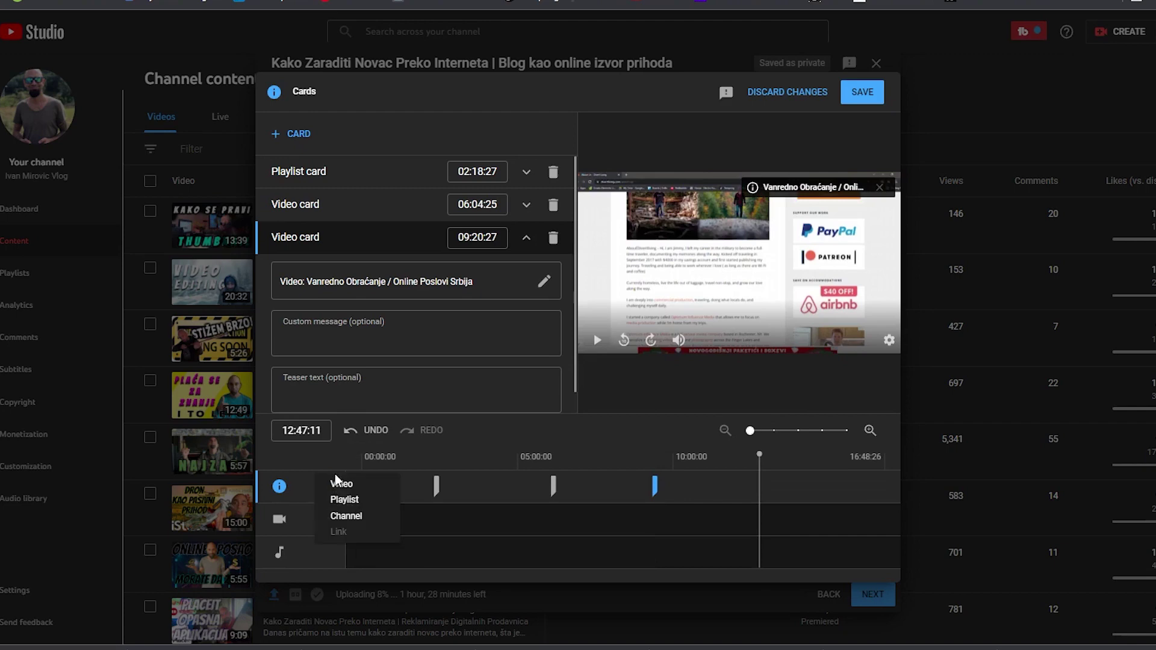
{"action": "left_click", "coordinate": [338, 480]}
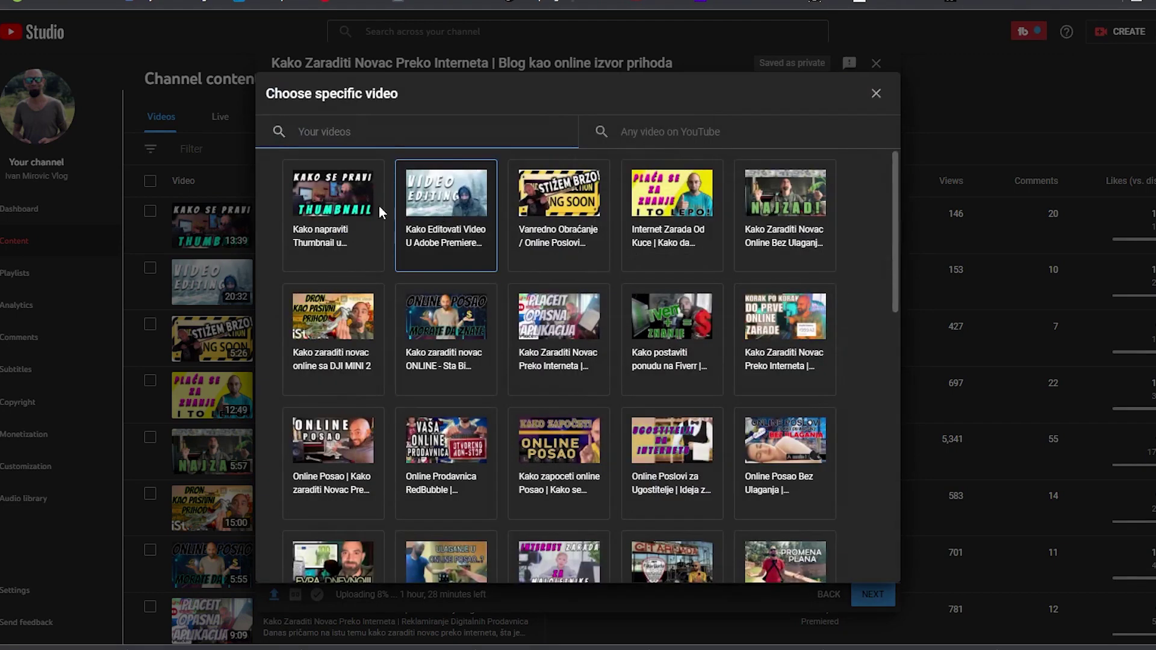
{"action": "left_click", "coordinate": [345, 205]}
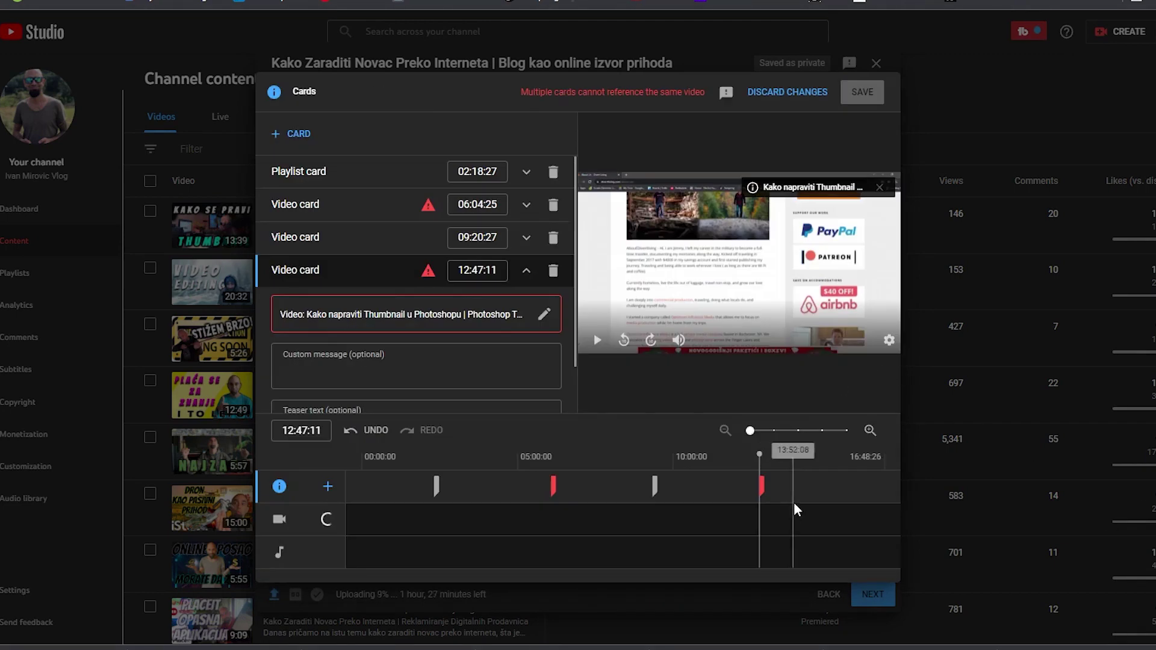
{"action": "left_click", "coordinate": [328, 487]}
{"action": "left_click", "coordinate": [354, 481]}
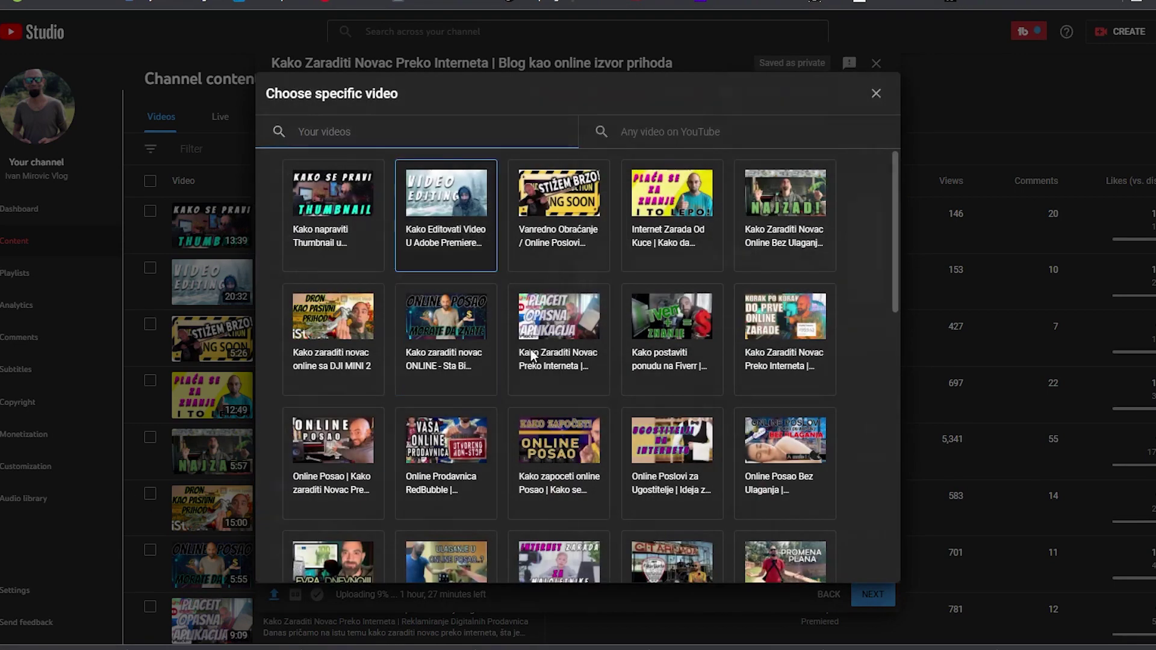
{"action": "left_click", "coordinate": [446, 241]}
Review the cards at 06:04:25 and 12:47:11, then save all cards and continue
{"action": "left_click", "coordinate": [554, 486]}
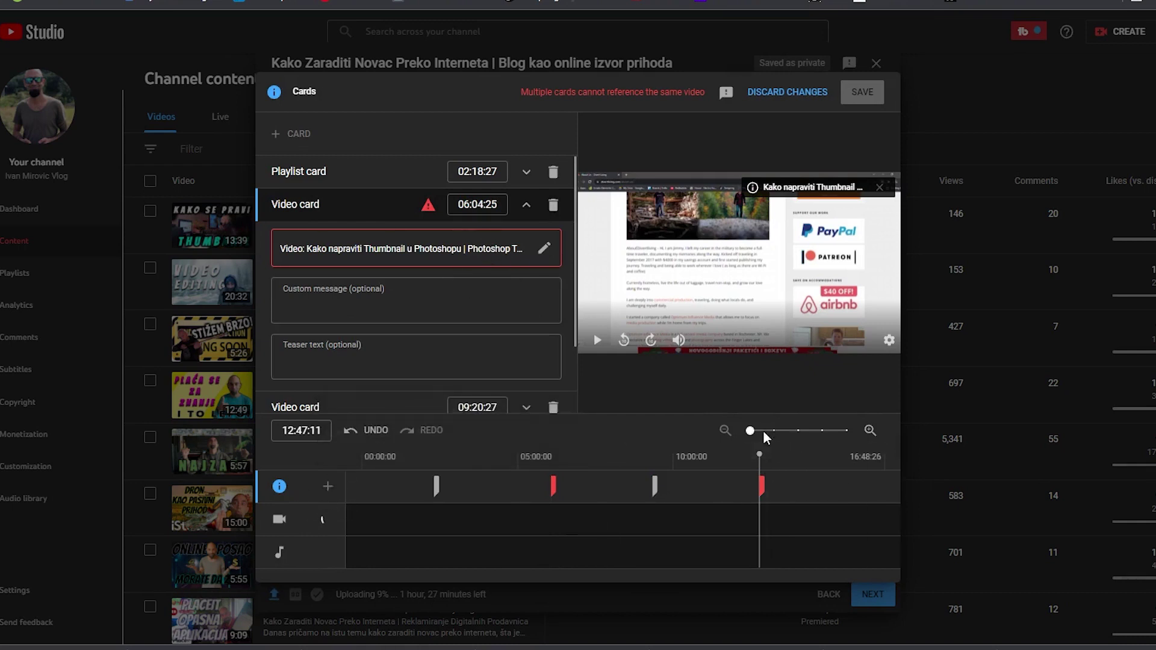
{"action": "left_click", "coordinate": [761, 484]}
{"action": "left_click", "coordinate": [796, 471]}
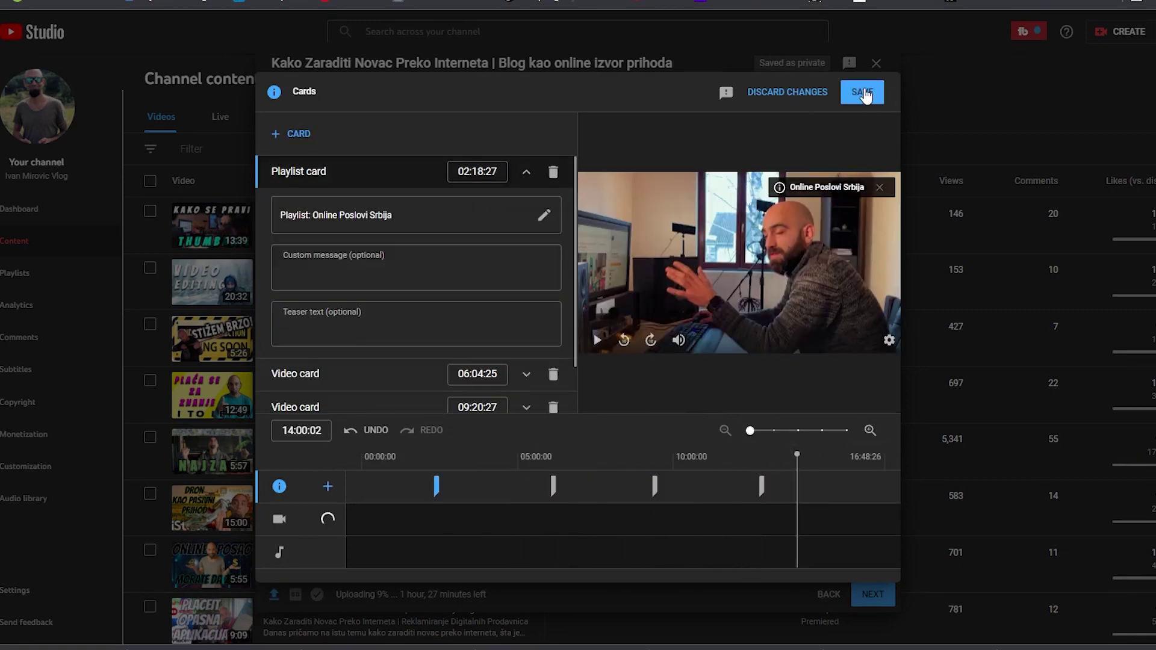
{"action": "left_click", "coordinate": [862, 92]}
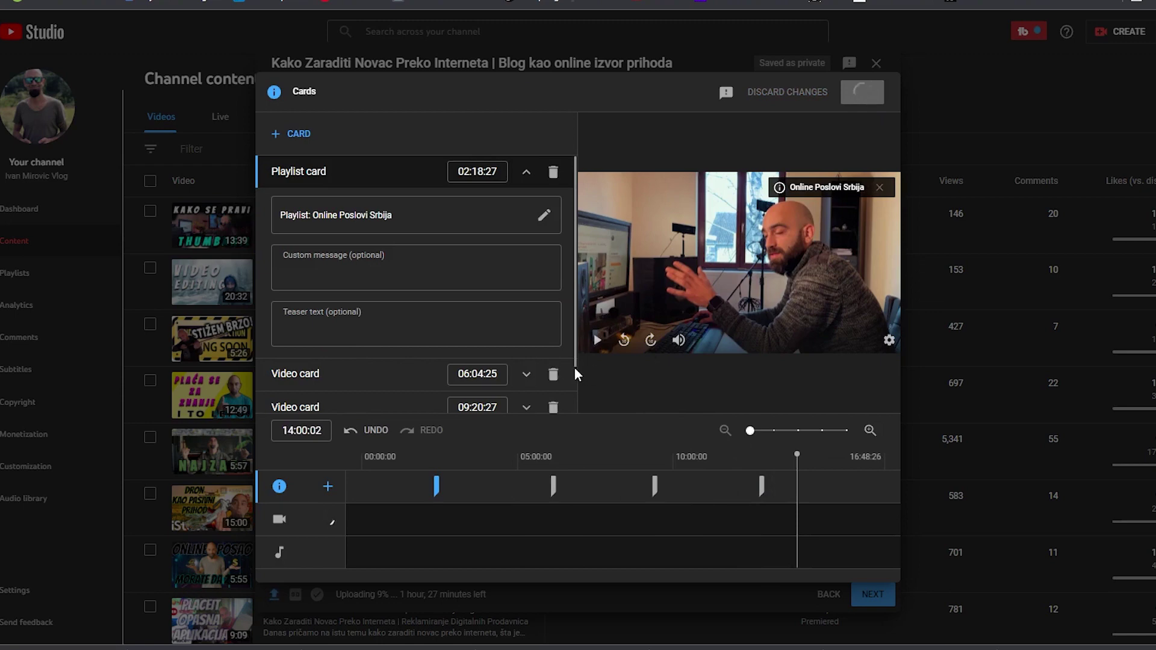
{"action": "left_click", "coordinate": [877, 596]}
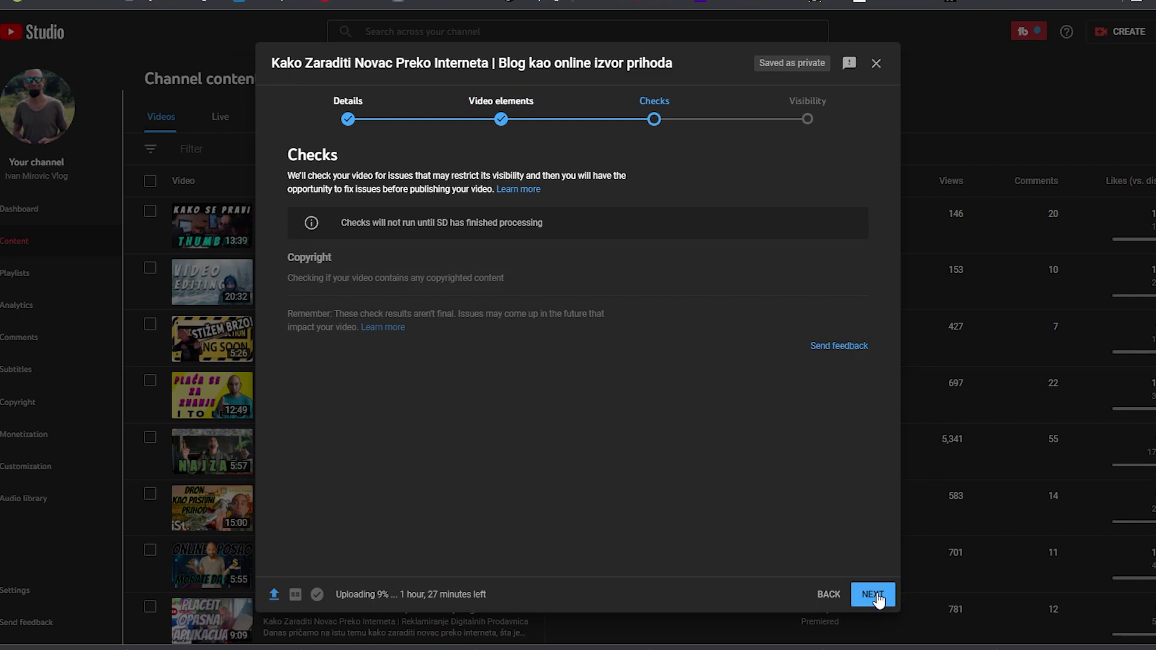
Move past Checks, set visibility to Public without instant Premiere, and choose Schedule
{"action": "left_click", "coordinate": [877, 596]}
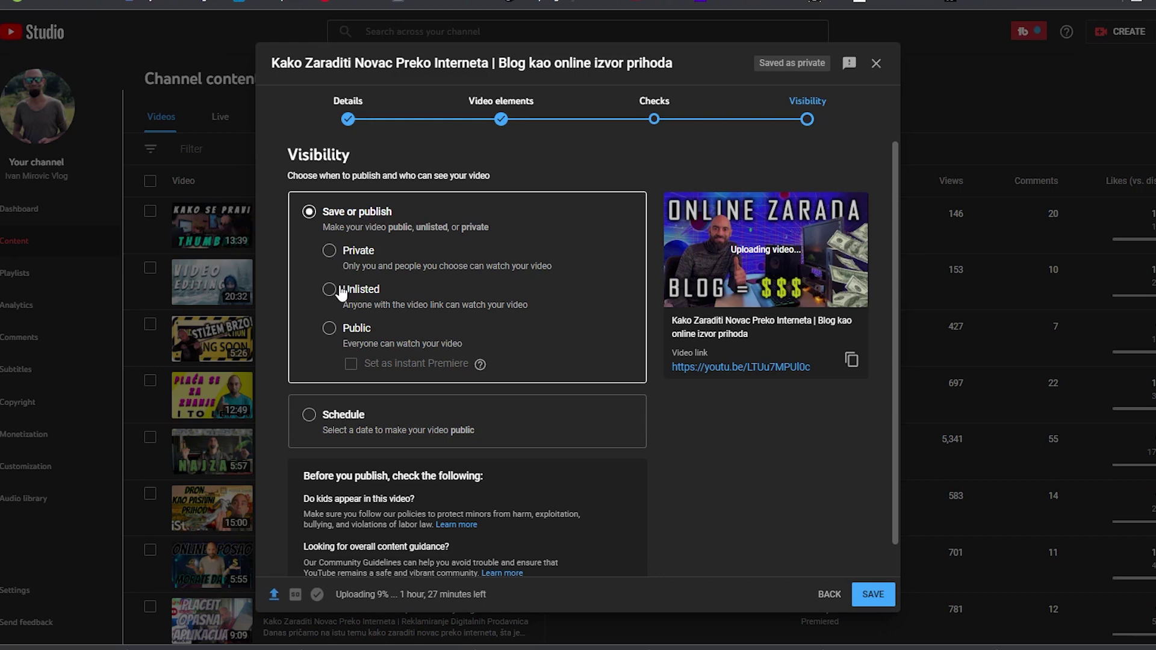
{"action": "left_click", "coordinate": [331, 333]}
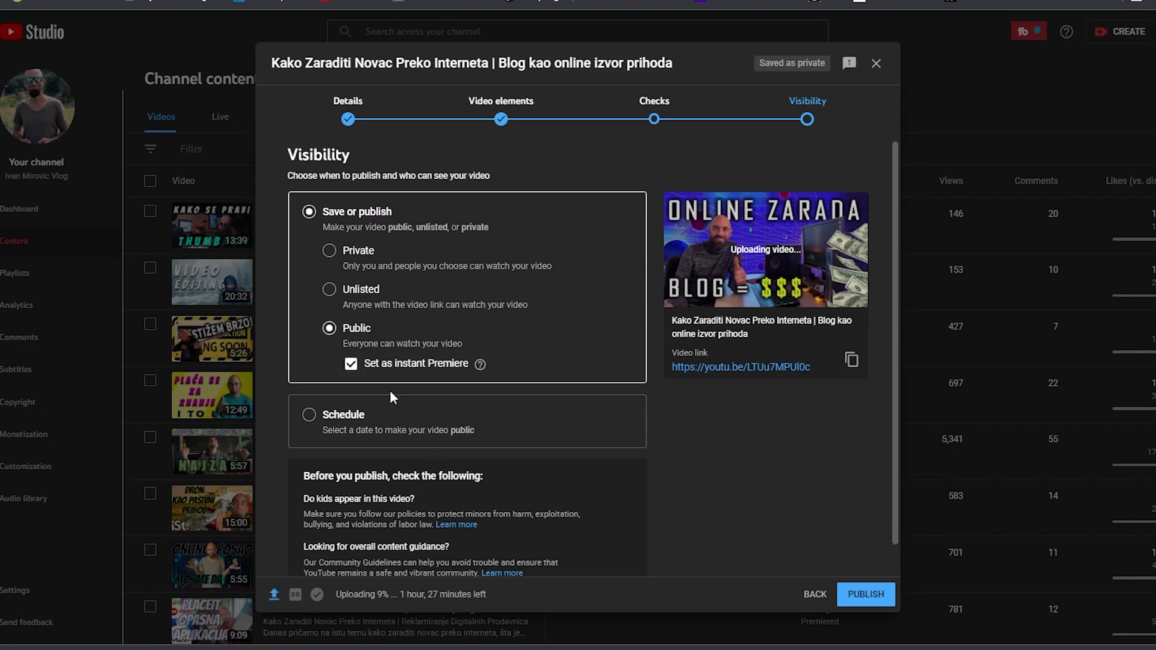
{"action": "left_click", "coordinate": [353, 367]}
{"action": "left_click", "coordinate": [309, 416]}
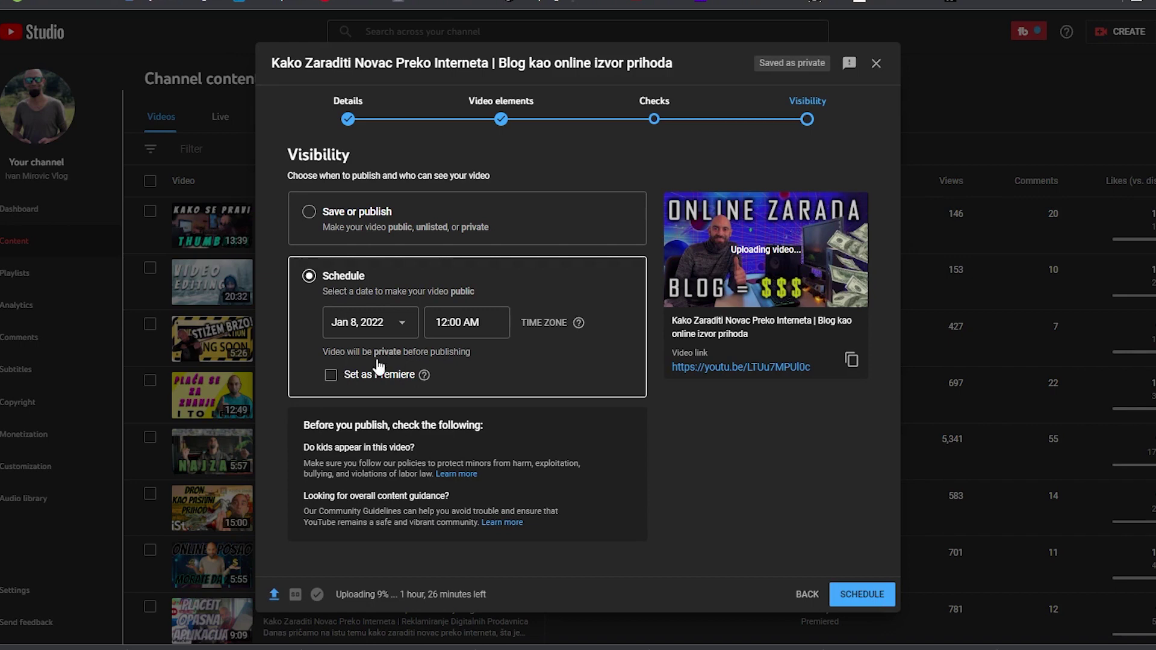
Pick Jan 9, 2022 as the release date and 7:00 PM as the release time
{"action": "left_click", "coordinate": [403, 325]}
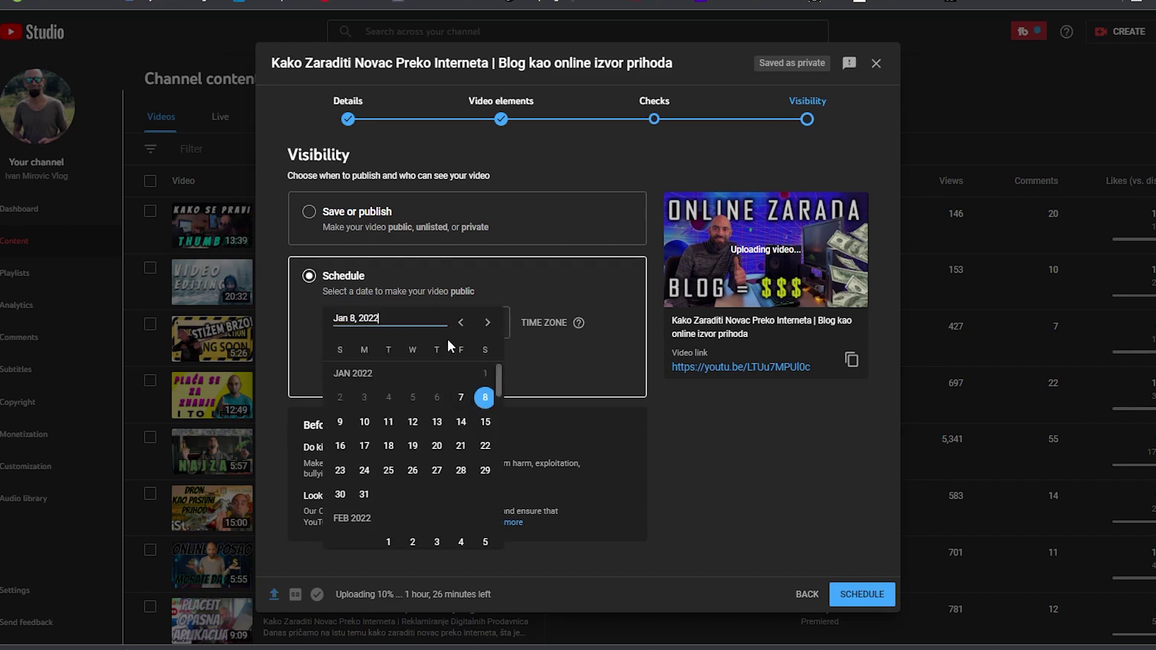
{"action": "left_click", "coordinate": [340, 421]}
{"action": "left_click", "coordinate": [498, 322]}
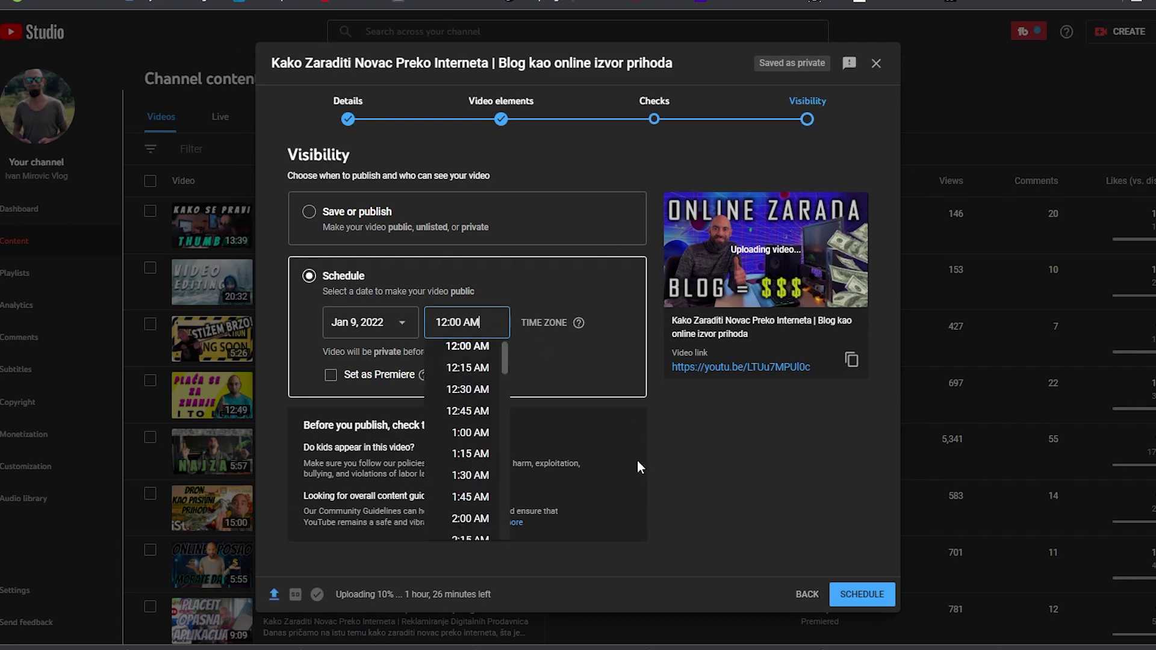
{"action": "scroll", "coordinate": [494, 447], "scroll_direction": "down", "scroll_amount": 20}
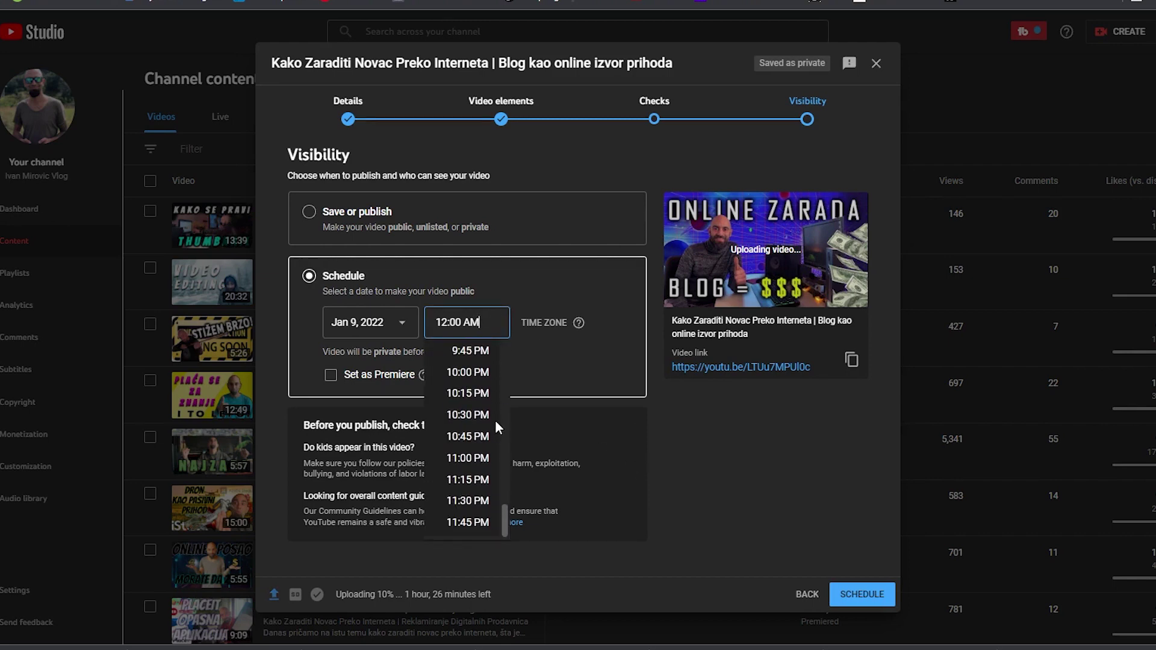
{"action": "scroll", "coordinate": [468, 439], "scroll_direction": "up", "scroll_amount": 3}
{"action": "scroll", "coordinate": [469, 439], "scroll_direction": "down", "scroll_amount": 3}
{"action": "scroll", "coordinate": [468, 443], "scroll_direction": "up", "scroll_amount": 9}
{"action": "scroll", "coordinate": [468, 445], "scroll_direction": "up", "scroll_amount": 5}
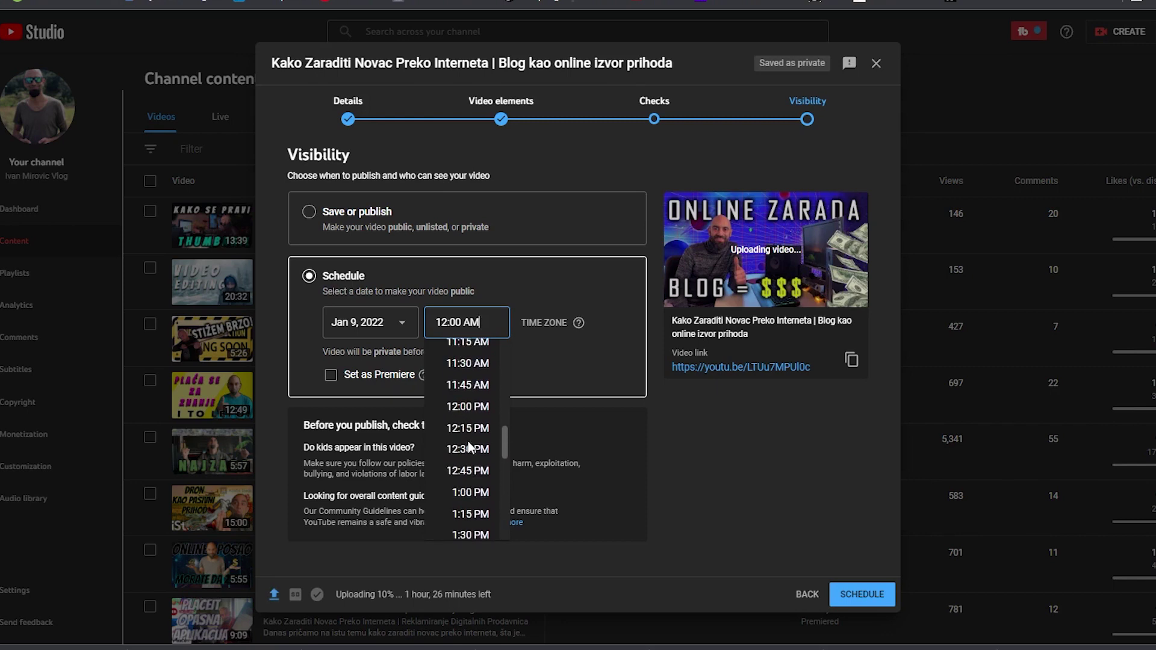
{"action": "scroll", "coordinate": [469, 405], "scroll_direction": "up", "scroll_amount": 1}
{"action": "scroll", "coordinate": [469, 405], "scroll_direction": "down", "scroll_amount": 7}
{"action": "scroll", "coordinate": [468, 404], "scroll_direction": "up", "scroll_amount": 2}
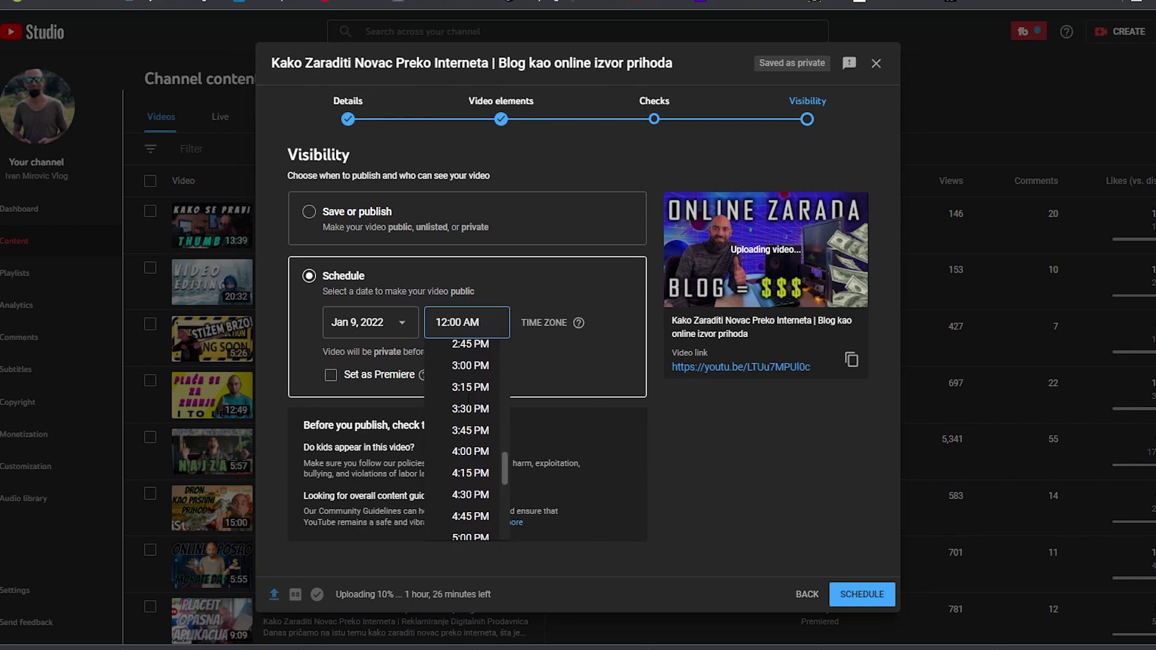
{"action": "scroll", "coordinate": [468, 401], "scroll_direction": "down", "scroll_amount": 4}
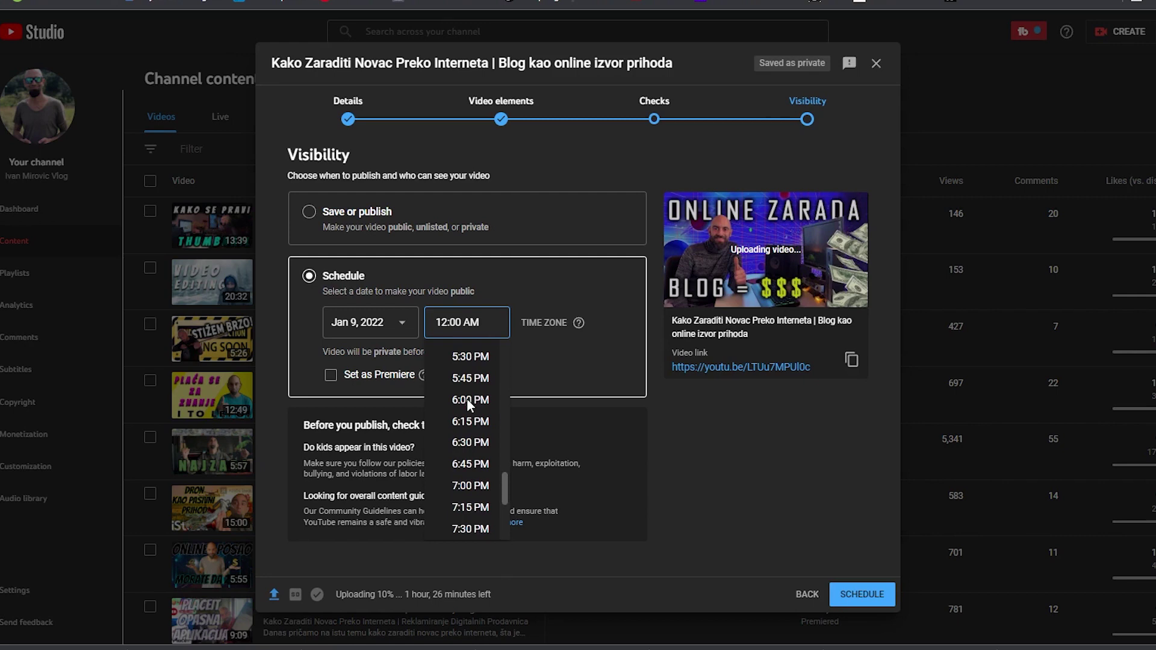
{"action": "scroll", "coordinate": [471, 434], "scroll_direction": "down", "scroll_amount": 1}
{"action": "left_click", "coordinate": [471, 411]}
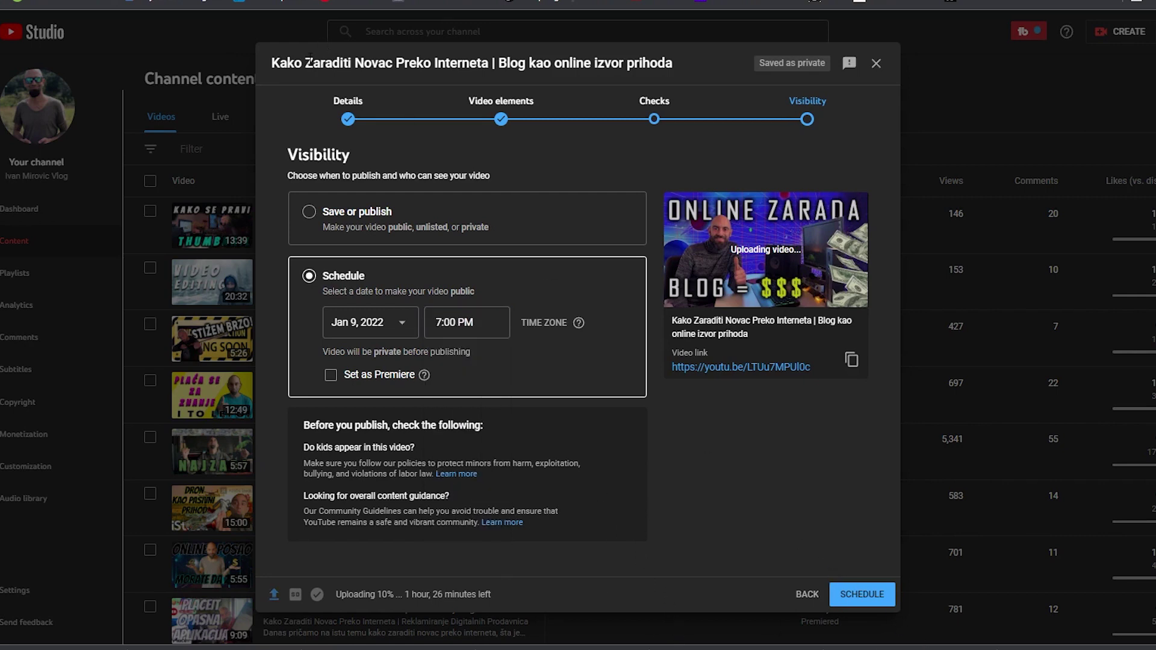
Add tags online zarada 2021, blogging za pocetnike, blog za pocetnike and blog kao izvor prihoda
{"action": "left_click", "coordinate": [350, 120]}
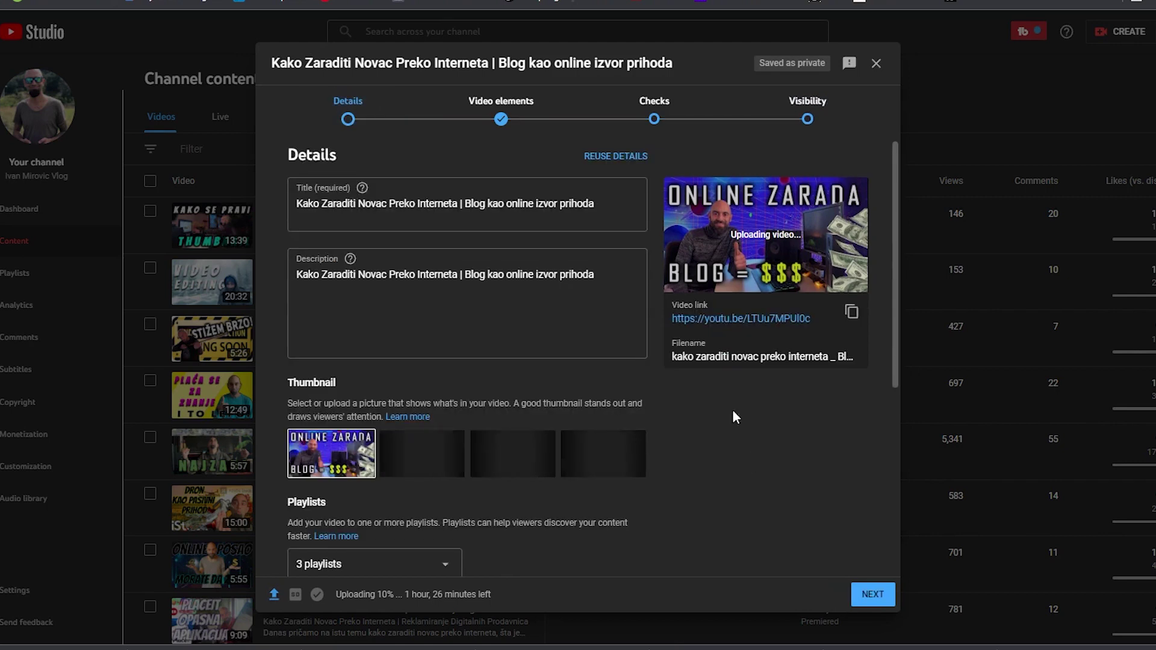
{"action": "scroll", "coordinate": [502, 471], "scroll_direction": "down", "scroll_amount": 10}
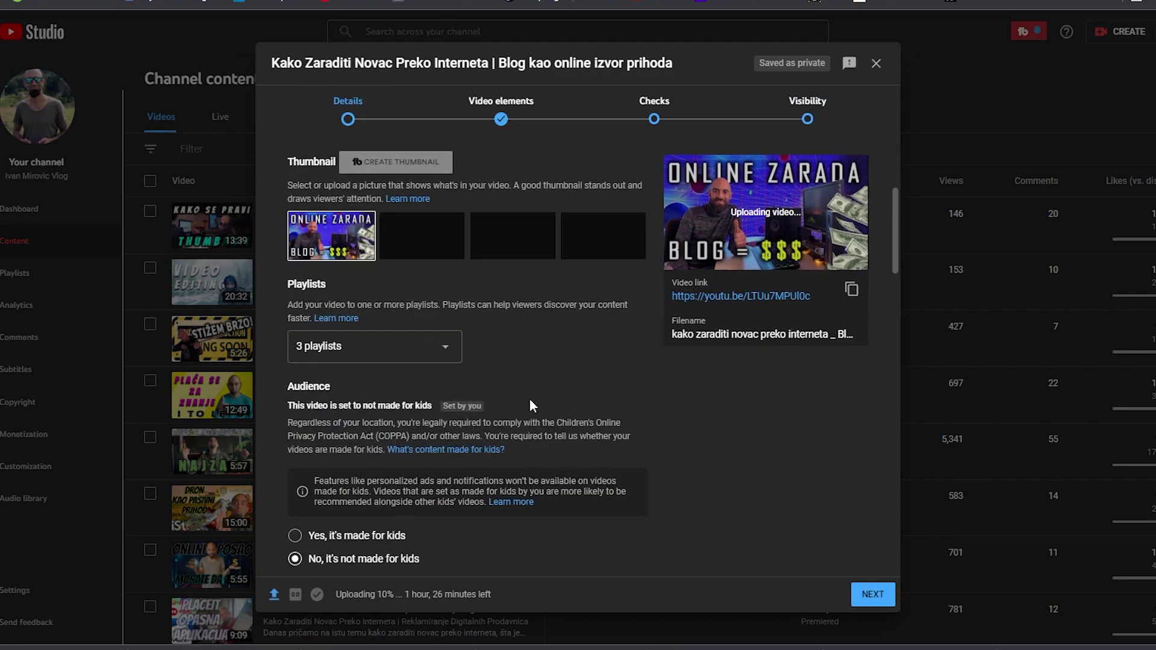
{"action": "scroll", "coordinate": [550, 362], "scroll_direction": "down", "scroll_amount": 5}
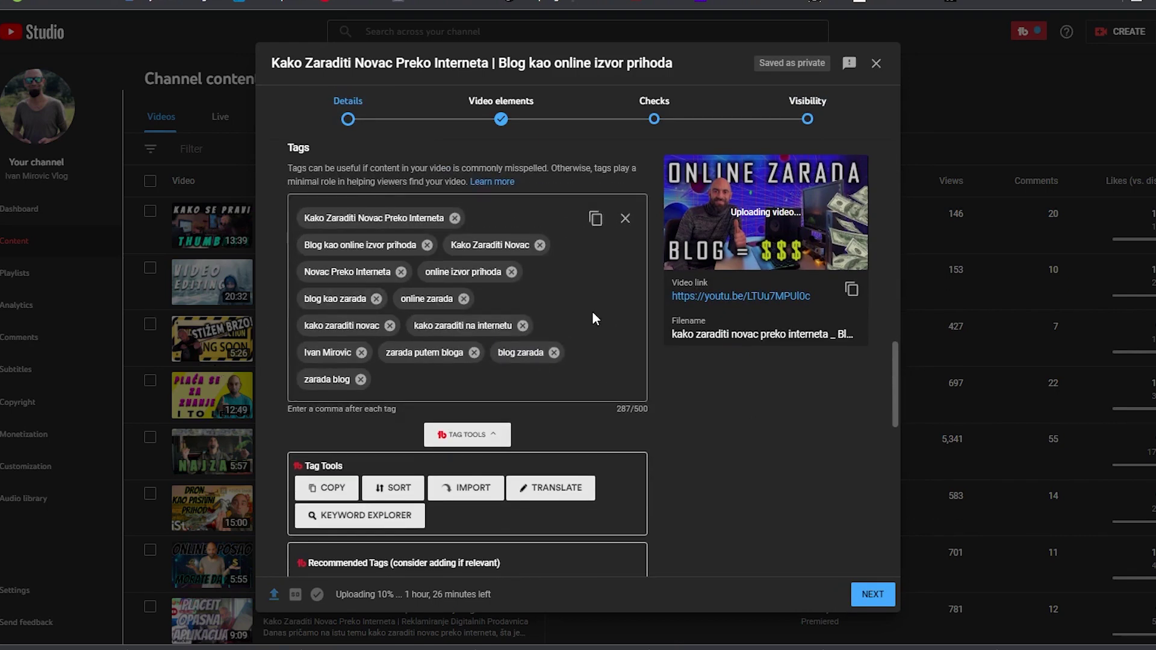
{"action": "left_click", "coordinate": [469, 392]}
{"action": "type", "text": "online zarada 2021"}
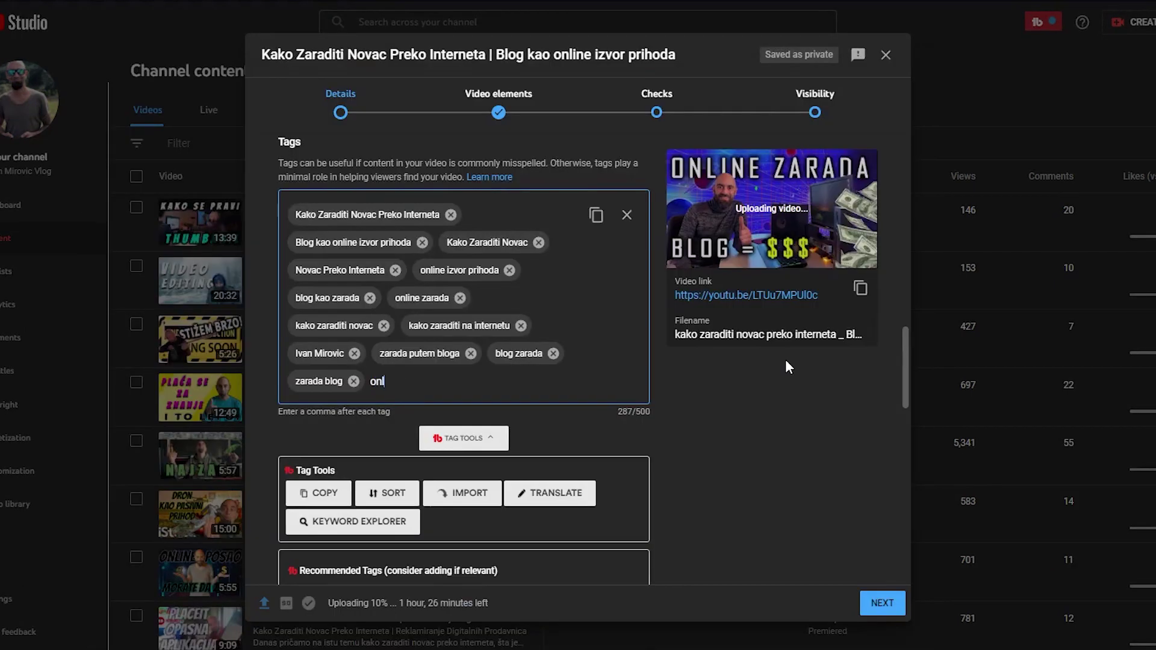
{"action": "key", "text": "Return"}
{"action": "type", "text": "blogging za pocetnike"}
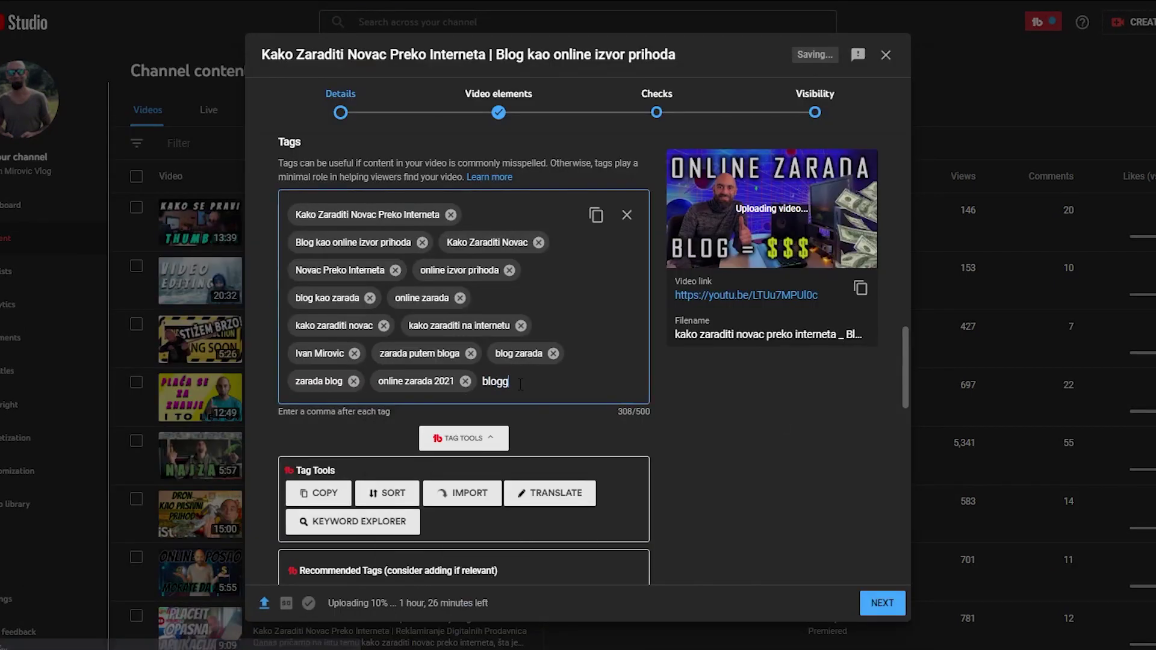
{"action": "key", "text": "Return"}
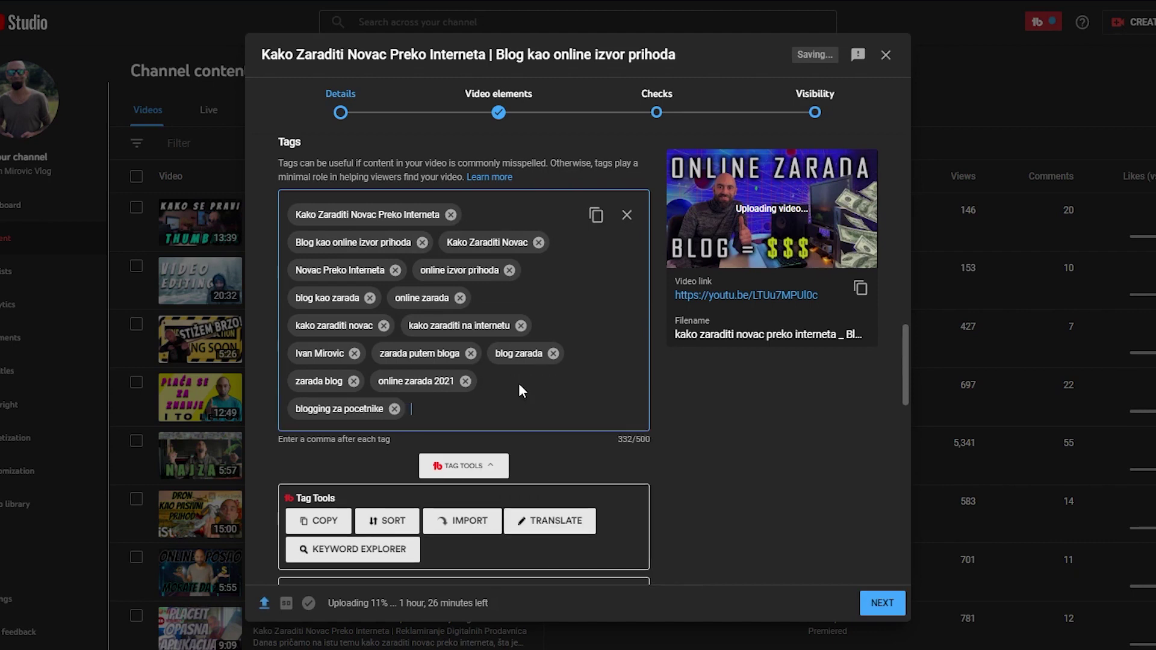
{"action": "type", "text": "blog za pocetnike"}
{"action": "key", "text": "Return"}
{"action": "type", "text": "kako zaraditi novac preko"}
{"action": "key", "text": "ctrl+a"}
{"action": "type", "text": "blog kao izvor prihoda"}
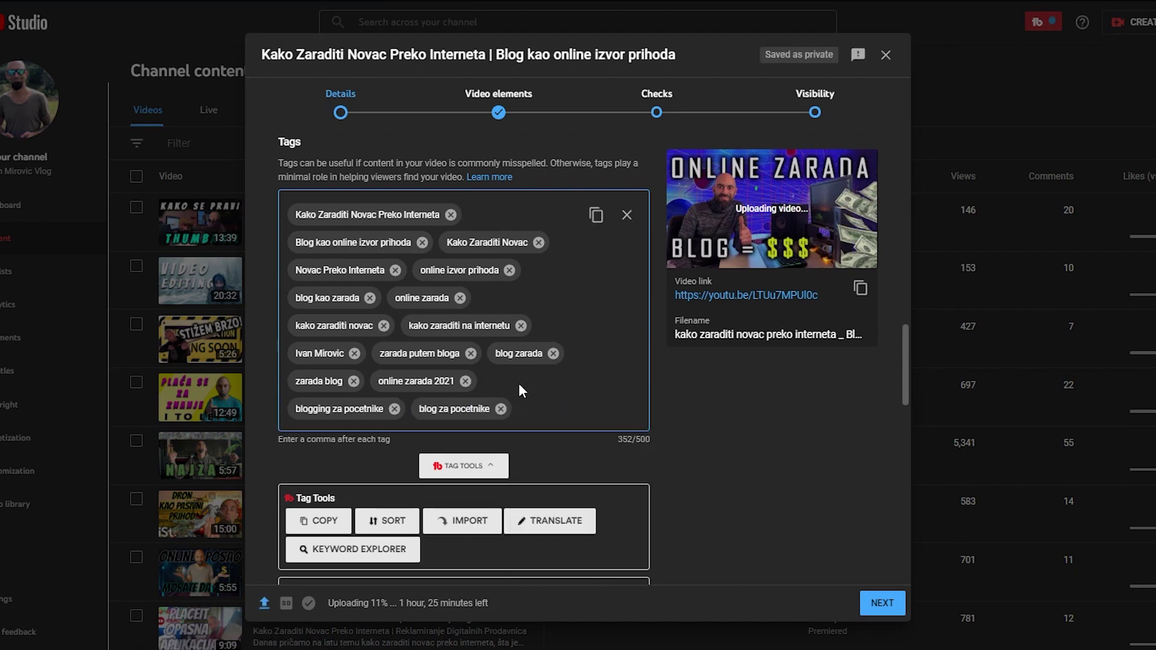
{"action": "key", "text": "Return"}
Add tags zarada od kuce, online biznis ideje and ideje za online biznis
{"action": "scroll", "coordinate": [591, 374], "scroll_direction": "down", "scroll_amount": 4}
{"action": "type", "text": "zarada od kuce"}
{"action": "key", "text": "Return"}
{"action": "type", "text": "online biznis ideje"}
{"action": "key", "text": "Return"}
{"action": "type", "text": "ideje za online biznis"}
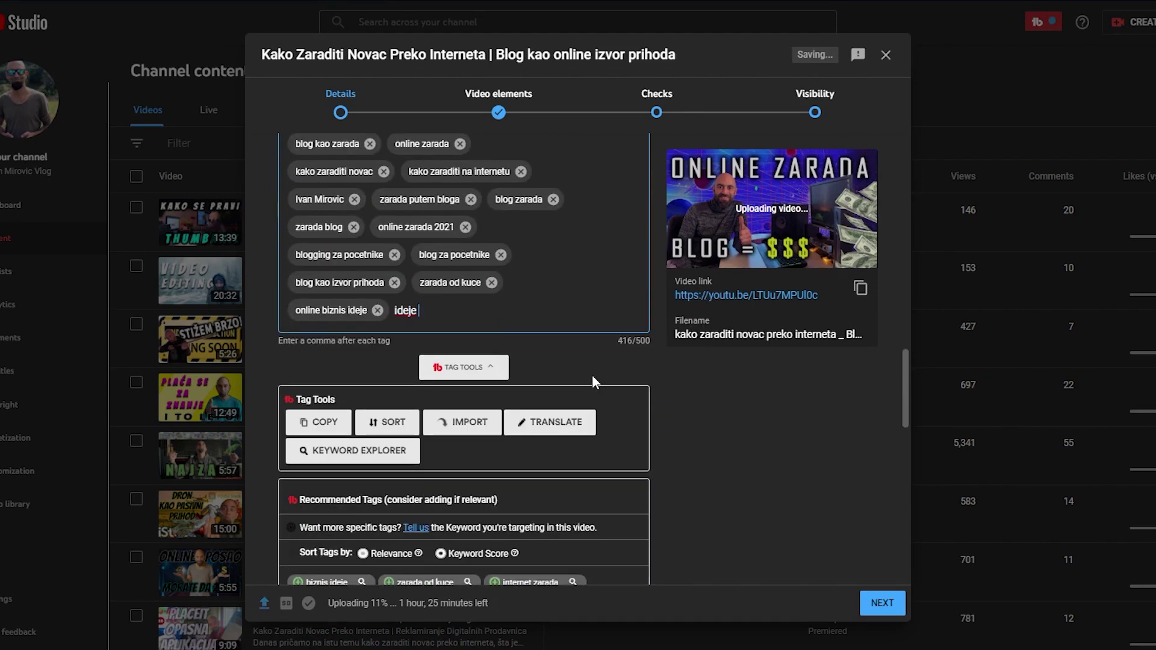
{"action": "key", "text": "Return"}
Add recommended tags biznis ideje and internet zarada, plus suggested tag internet zarada od kuce
{"action": "scroll", "coordinate": [536, 306], "scroll_direction": "down", "scroll_amount": 3}
{"action": "left_click", "coordinate": [325, 434]}
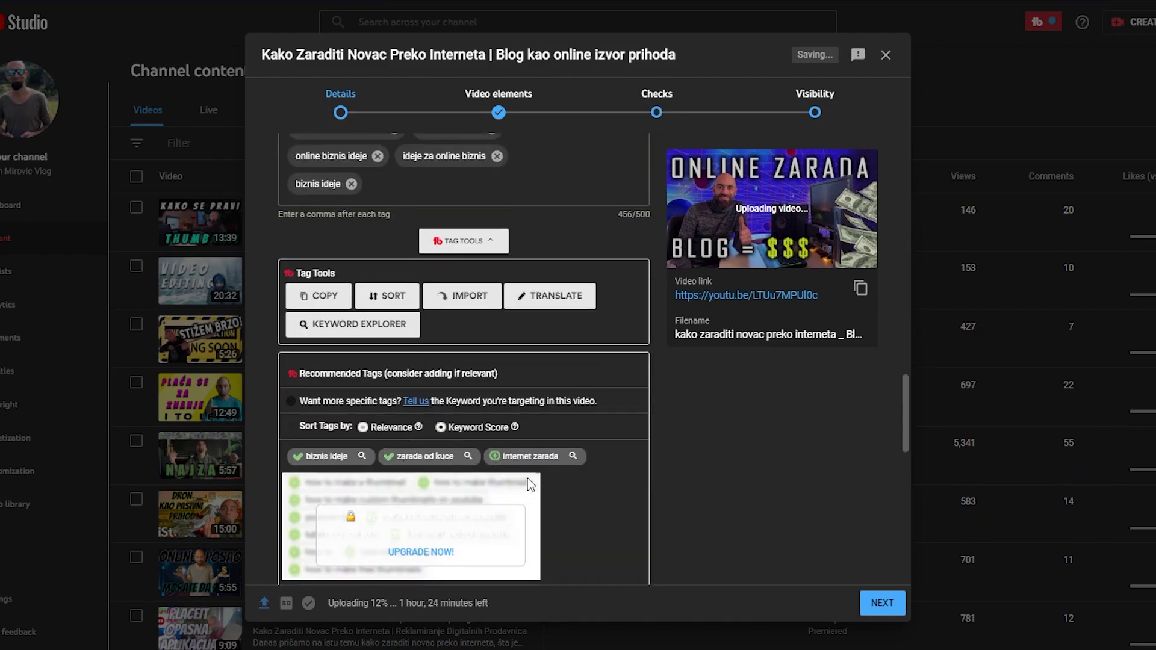
{"action": "left_click", "coordinate": [431, 455]}
{"action": "scroll", "coordinate": [431, 455], "scroll_direction": "up", "scroll_amount": 3}
{"action": "left_click", "coordinate": [552, 497]}
{"action": "type", "text": "internetz"}
{"action": "left_click", "coordinate": [530, 547]}
{"action": "key", "text": "Return"}
{"action": "scroll", "coordinate": [552, 422], "scroll_direction": "down", "scroll_amount": 3}
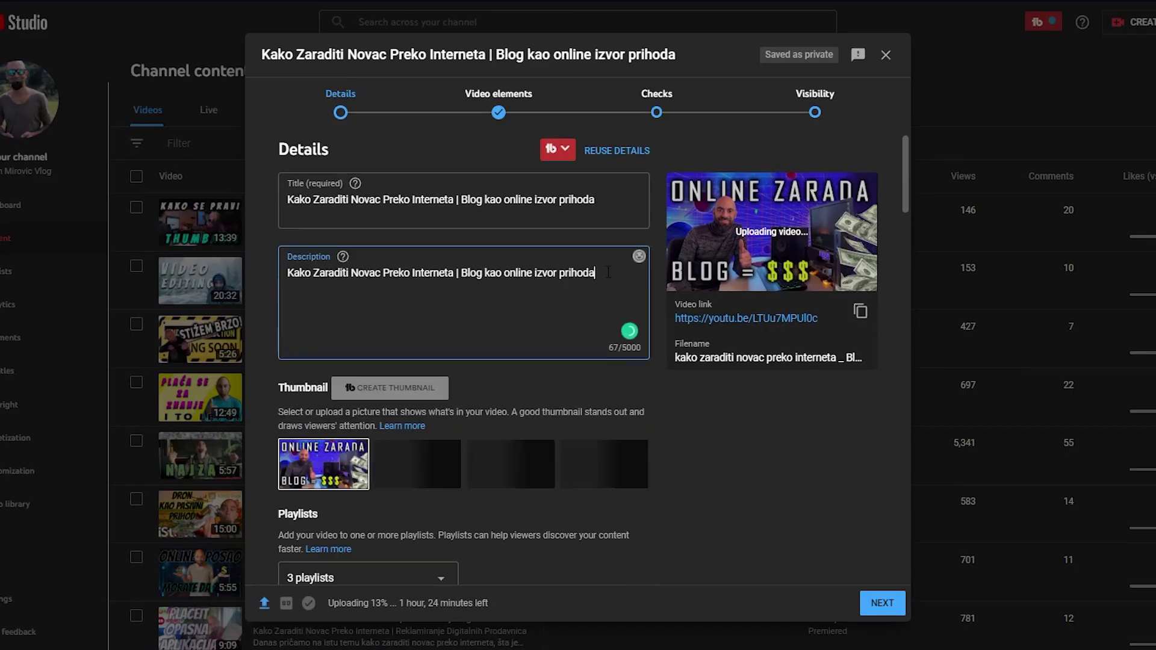
Write two description paragraphs about earning long-term passive income with a blog
{"action": "key", "text": "Return"}
{"action": "key", "text": "Return"}
{"action": "type", "text": "Ako volite da pišete na bilo koju temu, u ovom videu ću vam pokazati kako funkcioniše zarada putem bloga. Blog kao izvor prihoda može biti dobra internet zarada ako znate kako to i da iskoristite."}
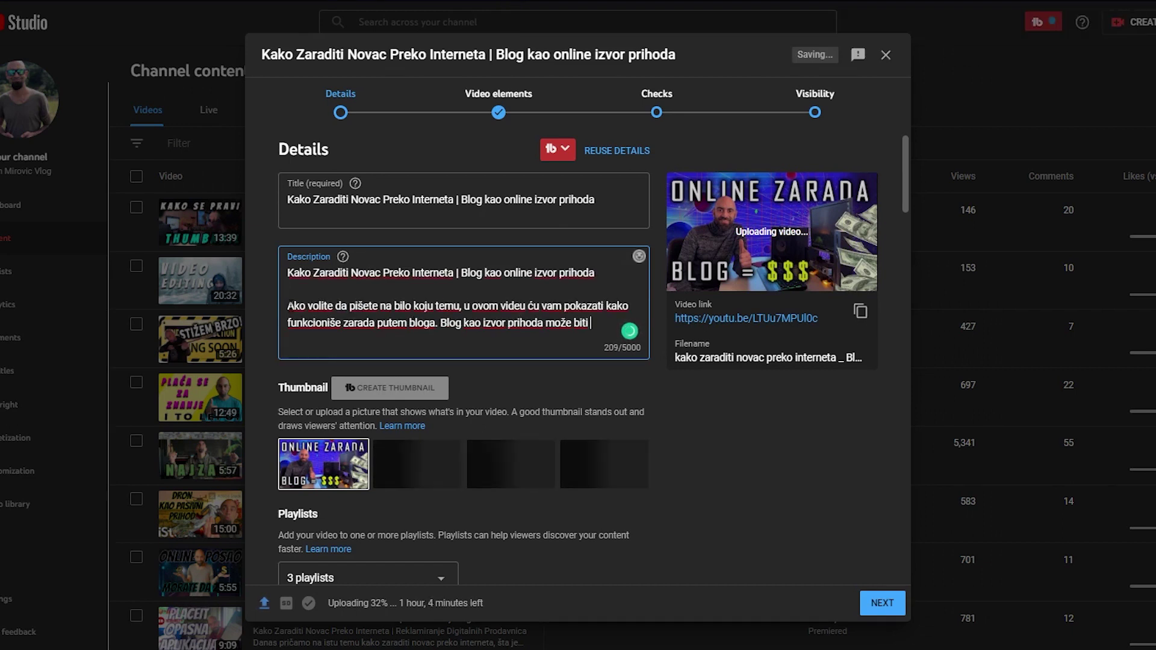
{"action": "key", "text": "Return"}
{"action": "key", "text": "Return"}
{"action": "type", "text": "Zarada putem bloga može vam doneti dugoročan pasivni prihod. U ovom videu ću vam reći sve što treba da znate i kako zarađivati na internetu putem bloga."}
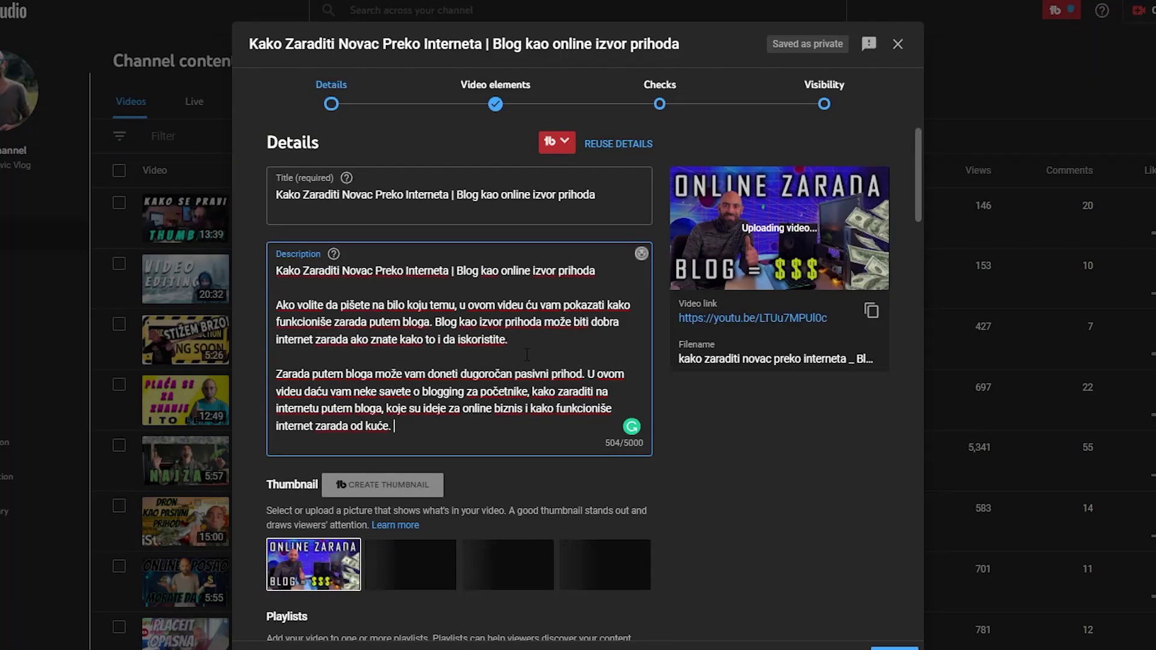
Add blank lines below the description text
{"action": "scroll", "coordinate": [443, 348], "scroll_direction": "down", "scroll_amount": 1}
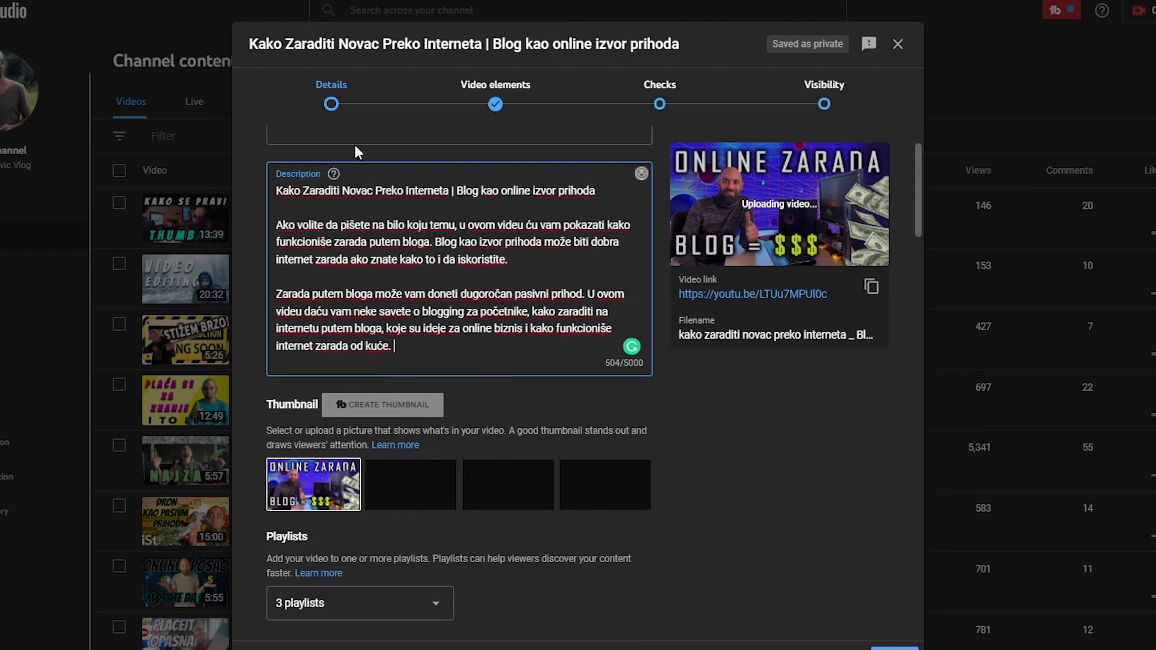
{"action": "scroll", "coordinate": [630, 425], "scroll_direction": "down", "scroll_amount": 10}
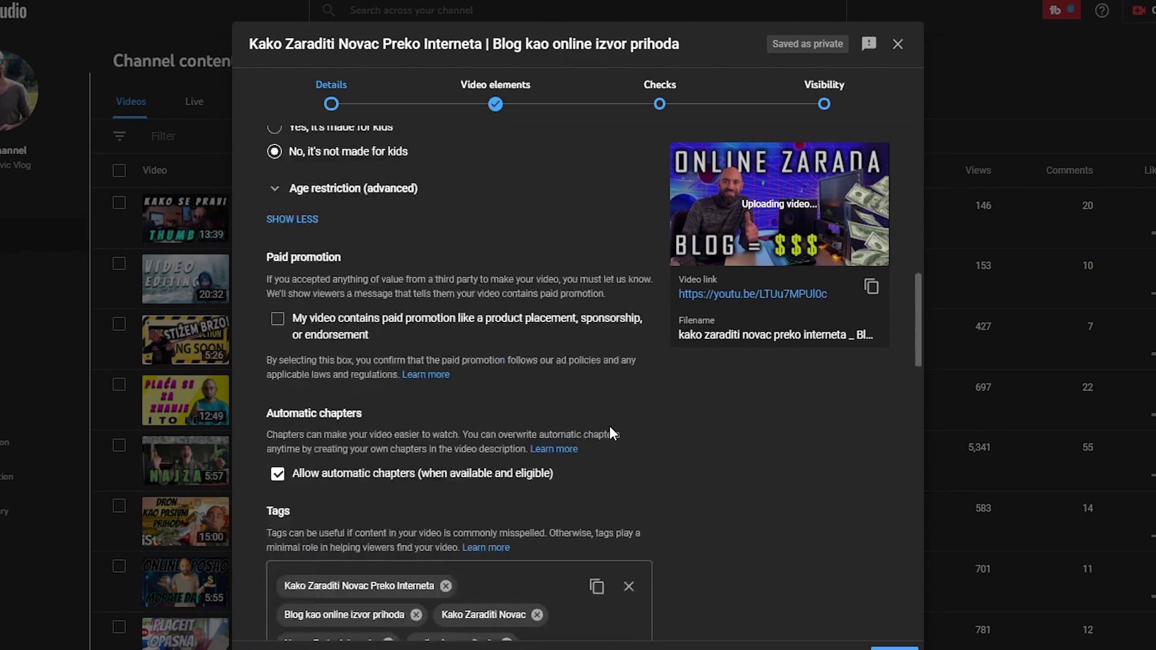
{"action": "scroll", "coordinate": [609, 425], "scroll_direction": "down", "scroll_amount": 6}
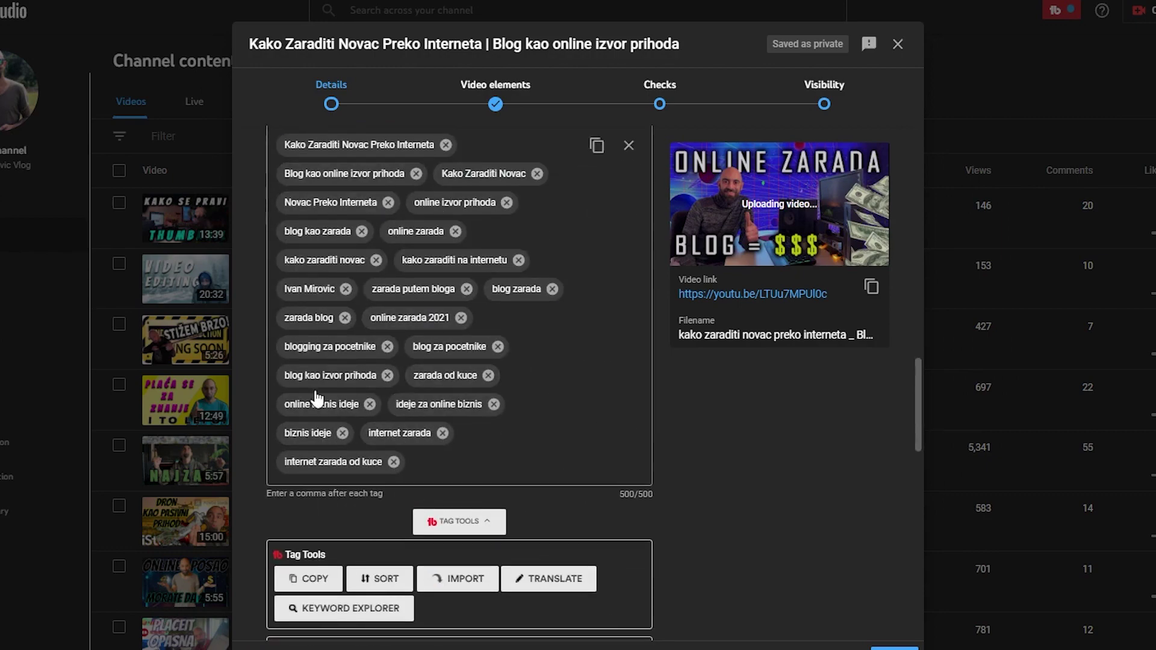
{"action": "scroll", "coordinate": [318, 397], "scroll_direction": "up", "scroll_amount": 16}
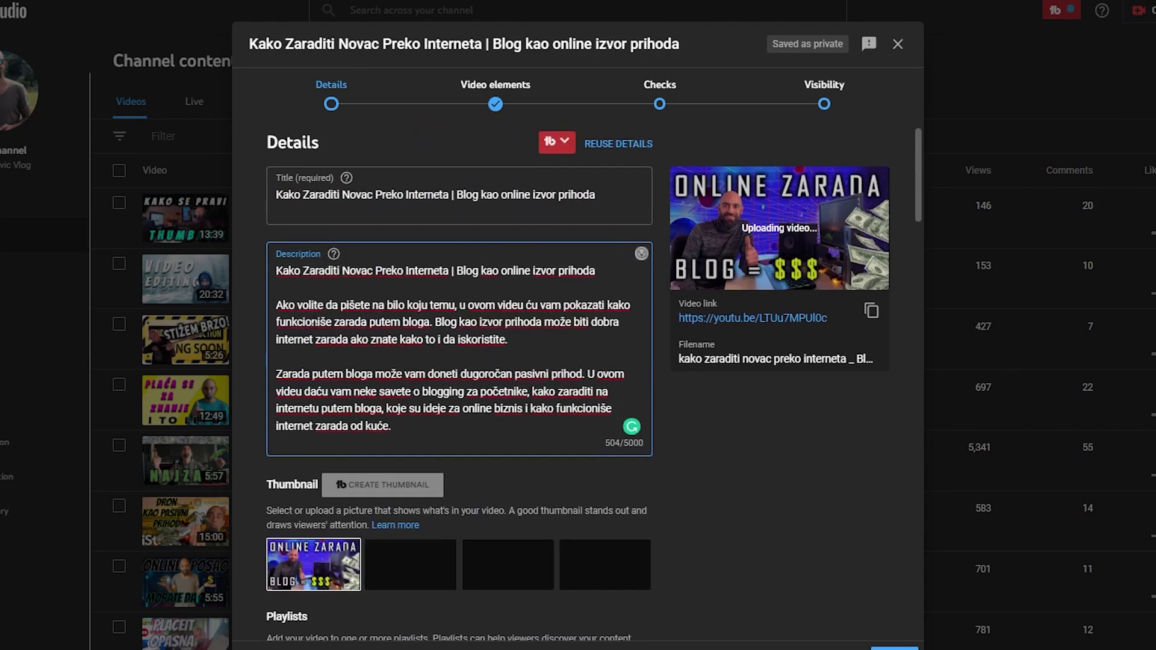
{"action": "scroll", "coordinate": [313, 322], "scroll_direction": "down", "scroll_amount": 2}
{"action": "scroll", "coordinate": [479, 387], "scroll_direction": "down", "scroll_amount": 10}
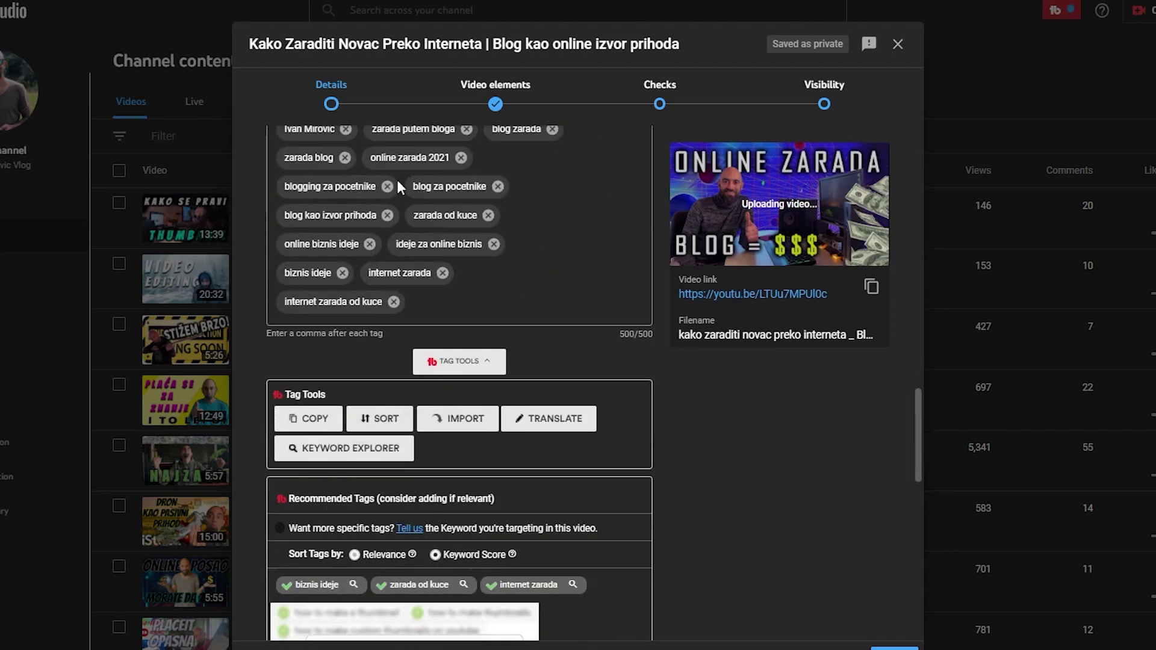
{"action": "scroll", "coordinate": [570, 320], "scroll_direction": "down", "scroll_amount": 12}
{"action": "scroll", "coordinate": [673, 436], "scroll_direction": "up", "scroll_amount": 15}
{"action": "scroll", "coordinate": [464, 419], "scroll_direction": "down", "scroll_amount": 6}
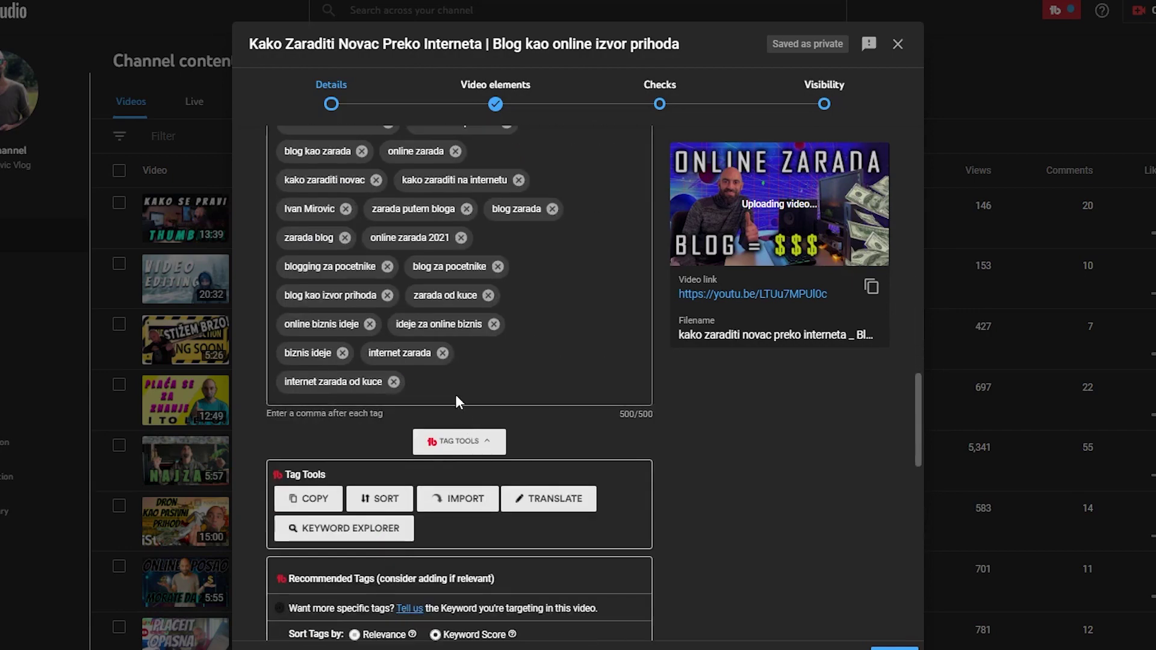
{"action": "scroll", "coordinate": [456, 396], "scroll_direction": "up", "scroll_amount": 15}
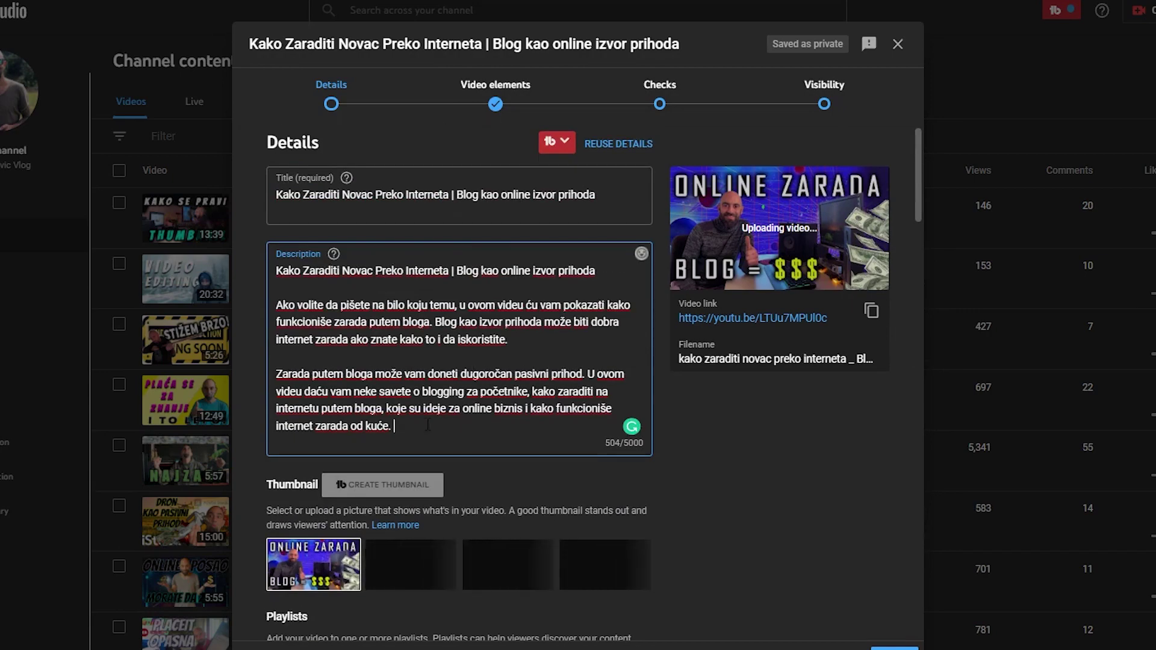
{"action": "key", "text": "Return"}
{"action": "key", "text": "Return"}
{"action": "key", "text": "Return"}
{"action": "key", "text": "Return"}
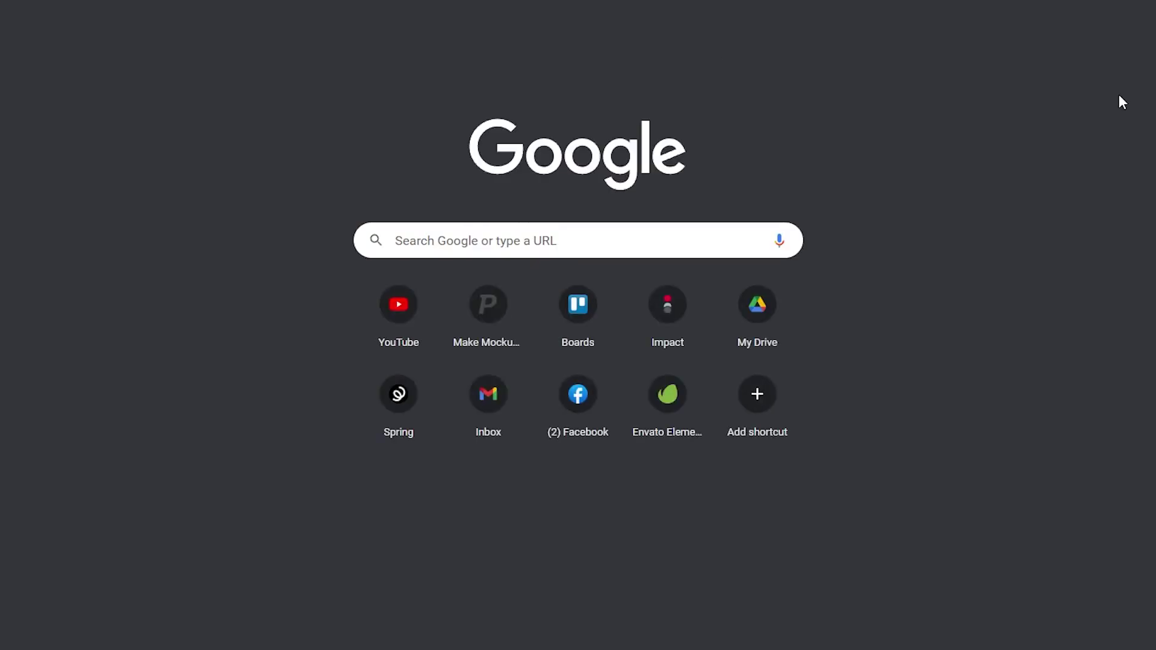
Start a search for 'yout' in a new browser tab's address bar
{"action": "type", "text": "zo"}
{"action": "key", "text": "BackSpace"}
{"action": "key", "text": "BackSpace"}
{"action": "type", "text": "you"}
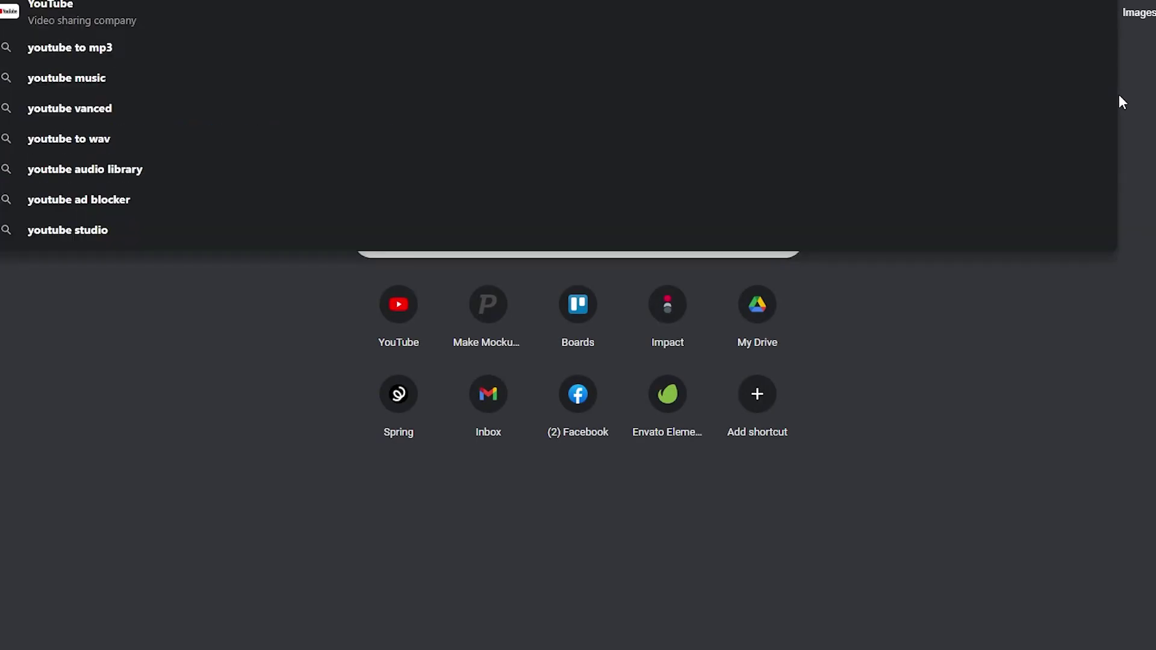
{"action": "type", "text": "t"}
End the description with 'Obavezno pogledati:', then close the upload and open the Premiere Pro video's details
{"action": "key", "text": "Return"}
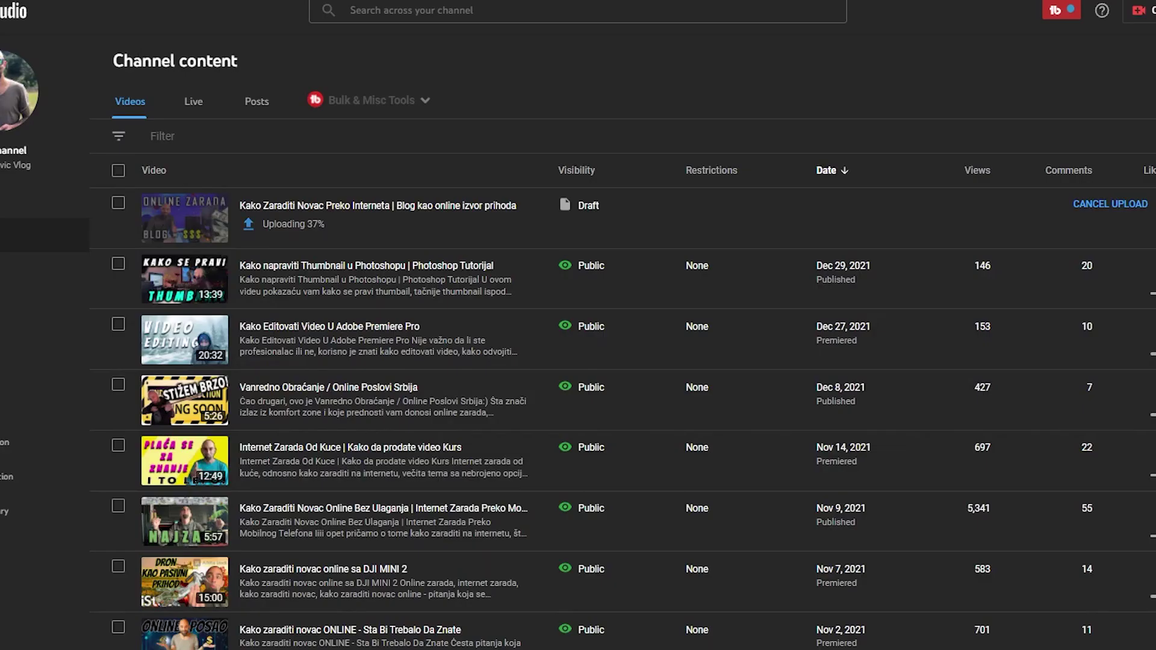
{"action": "type", "text": "Obavezn"}
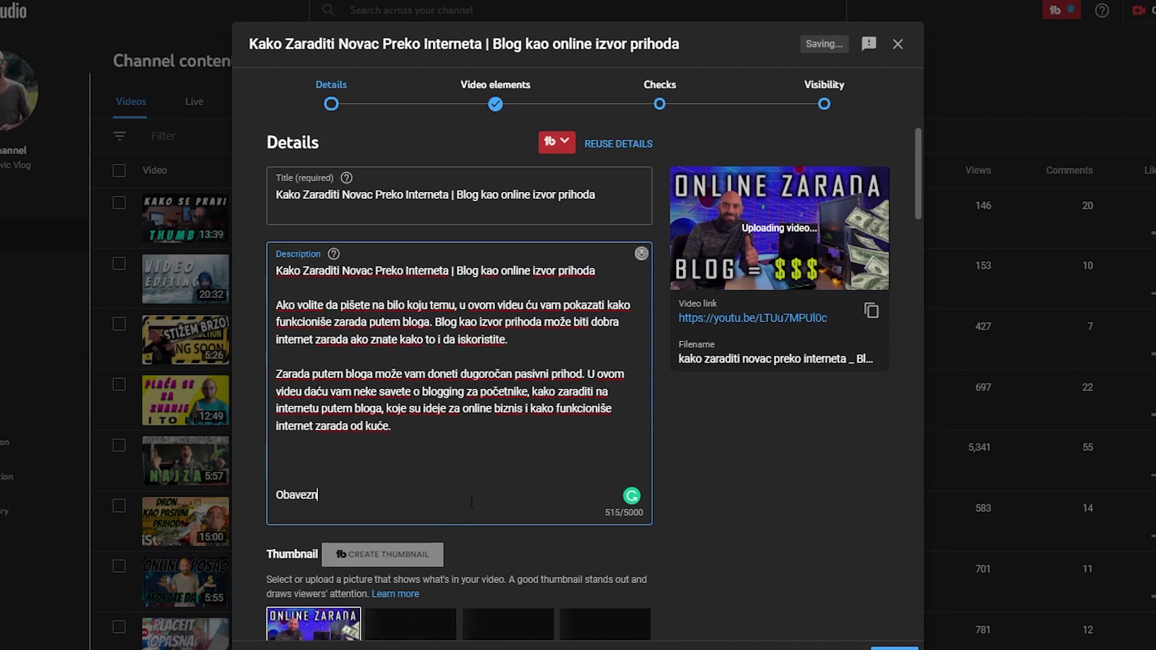
{"action": "type", "text": "o pogledati"}
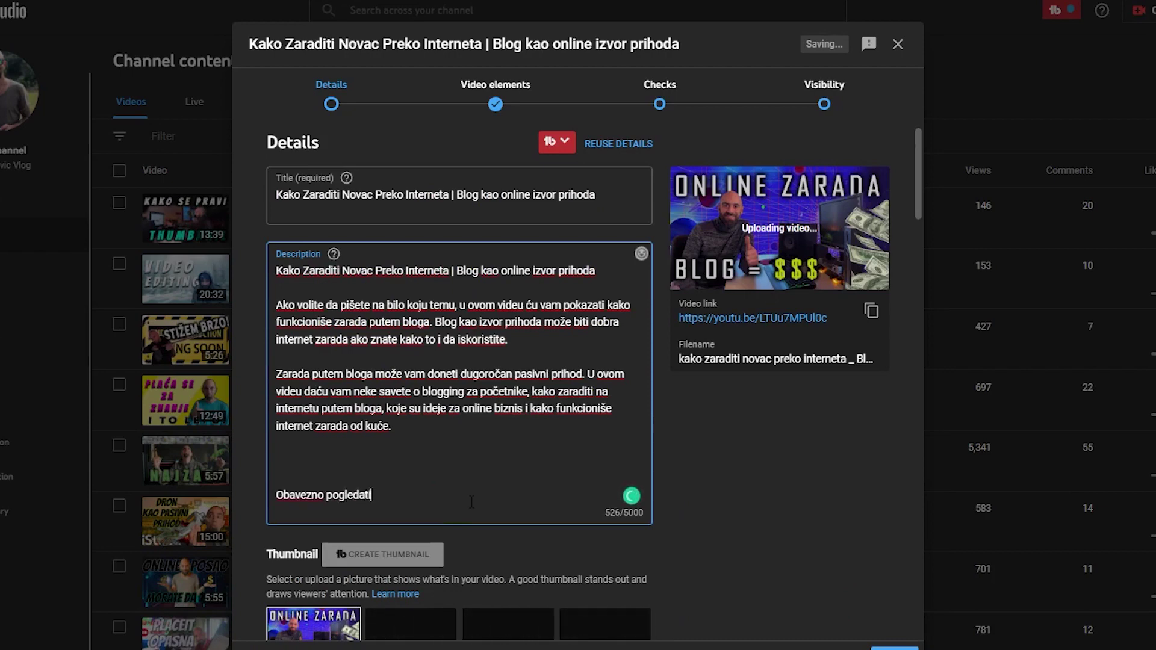
{"action": "type", "text": ":"}
{"action": "key", "text": "Return"}
{"action": "key", "text": "Return"}
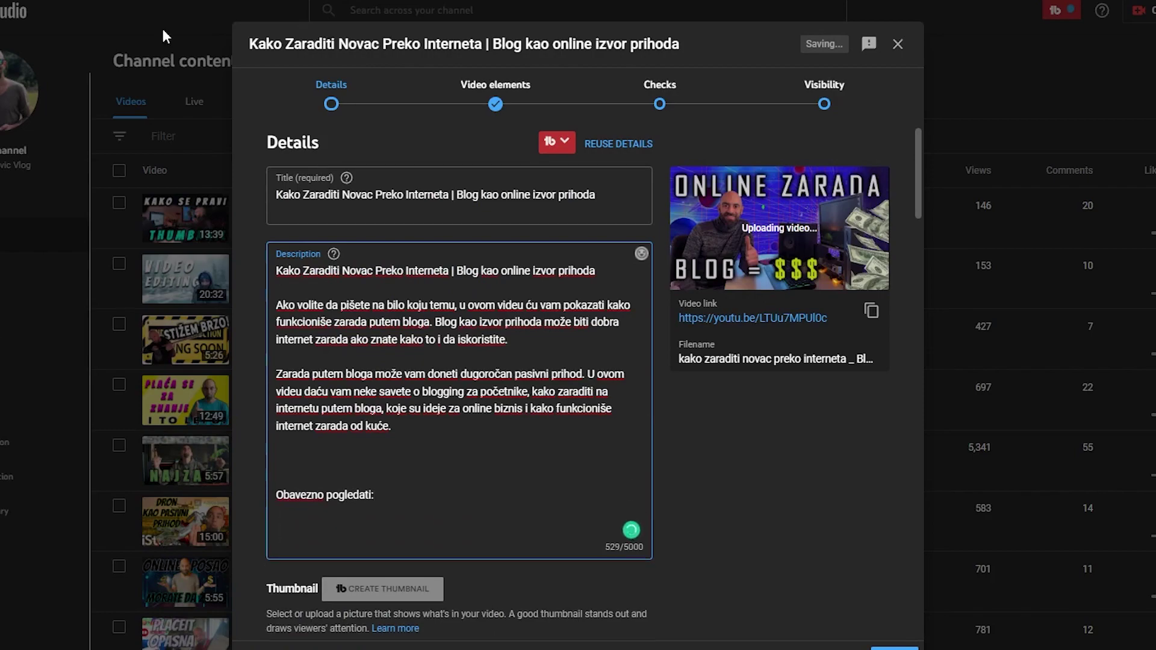
{"action": "left_click", "coordinate": [166, 36]}
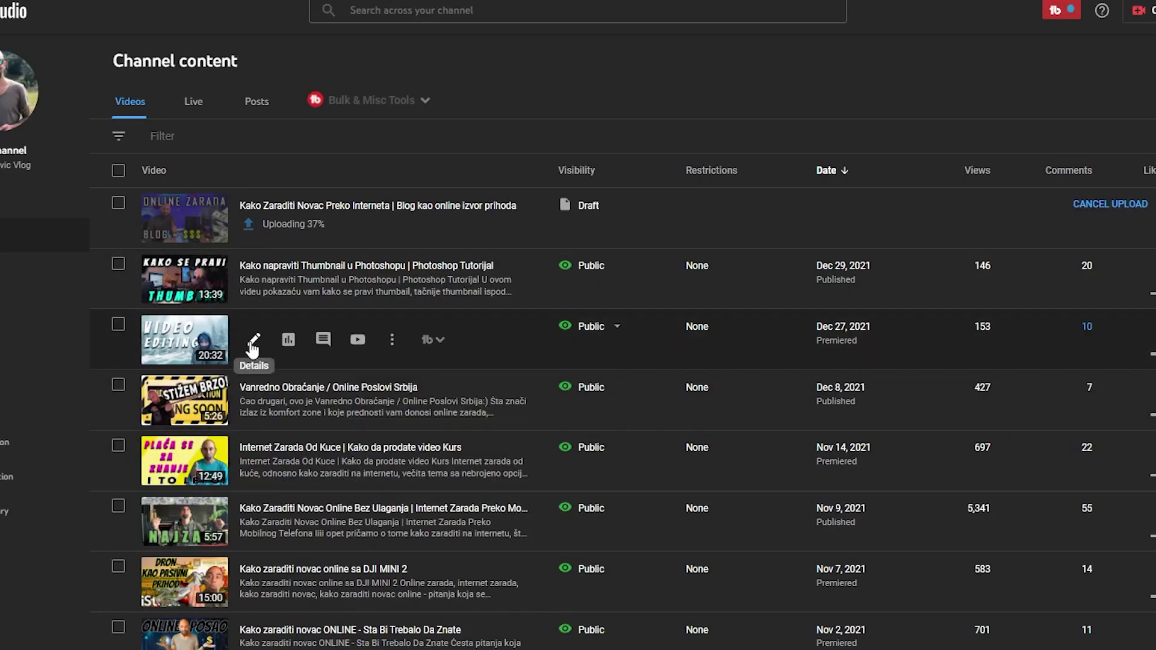
{"action": "left_click", "coordinate": [252, 342]}
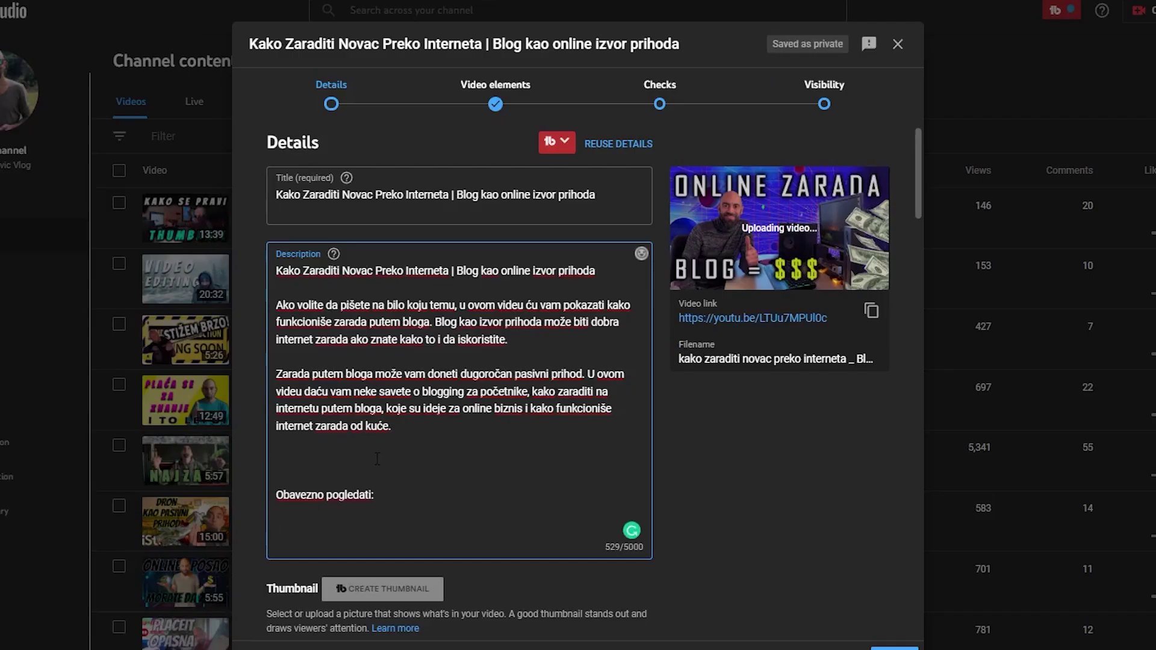
Paste the Premiere Pro video's title and link into the description
{"action": "type", "text": "Kako Editovati Video U Adobe Premiere Pro"}
{"action": "key", "text": "Return"}
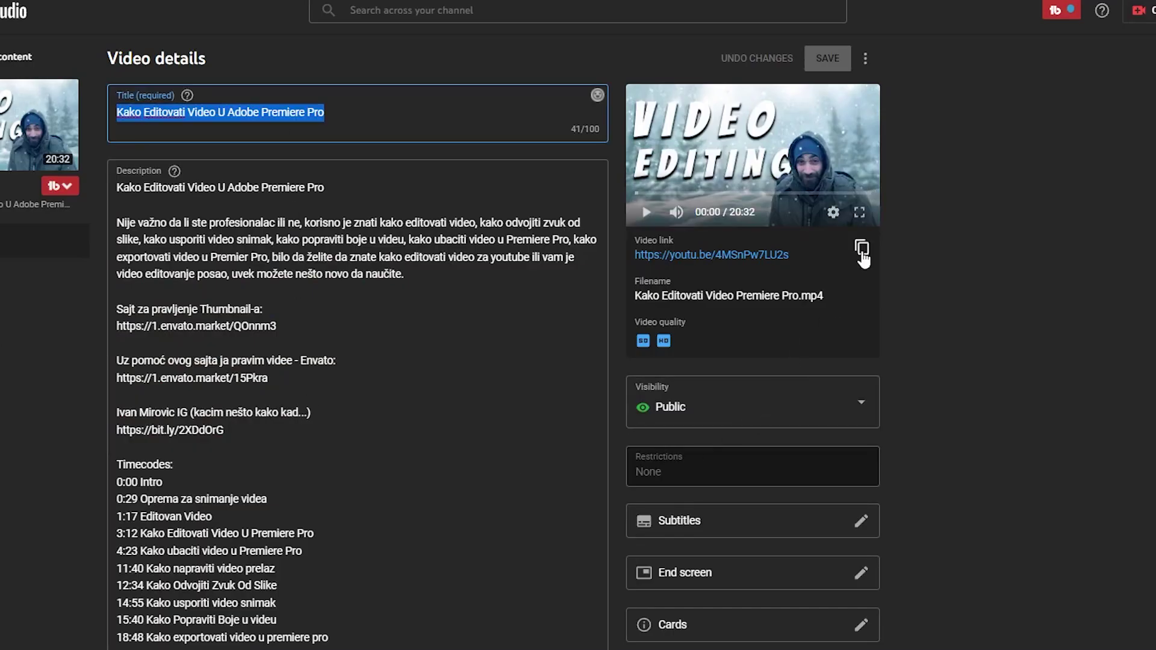
{"action": "left_click", "coordinate": [862, 248]}
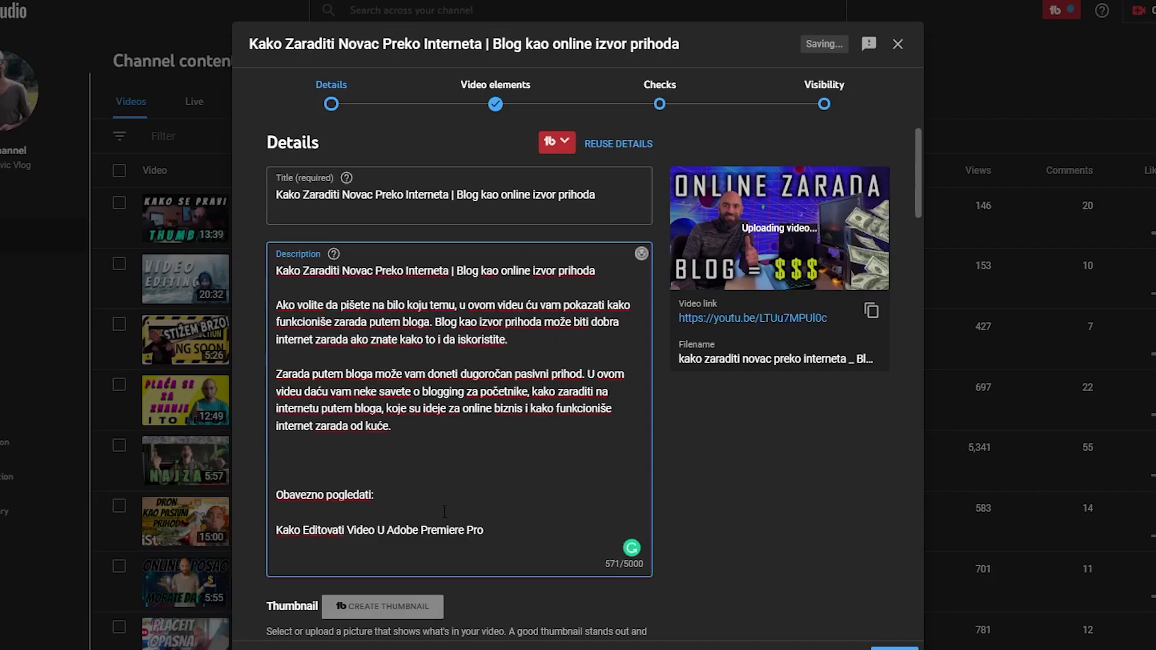
{"action": "key", "text": "ctrl+v"}
{"action": "key", "text": "Return"}
{"action": "key", "text": "Return"}
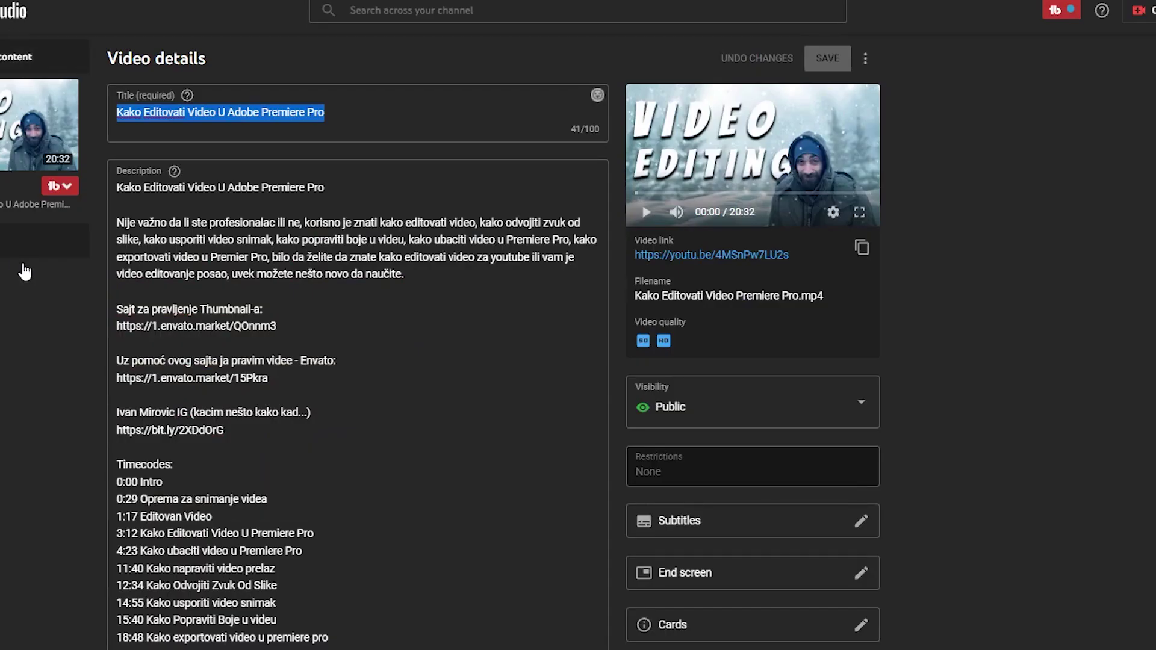
Copy the thumbnail tutorial's title and link into the description
{"action": "left_click", "coordinate": [24, 272]}
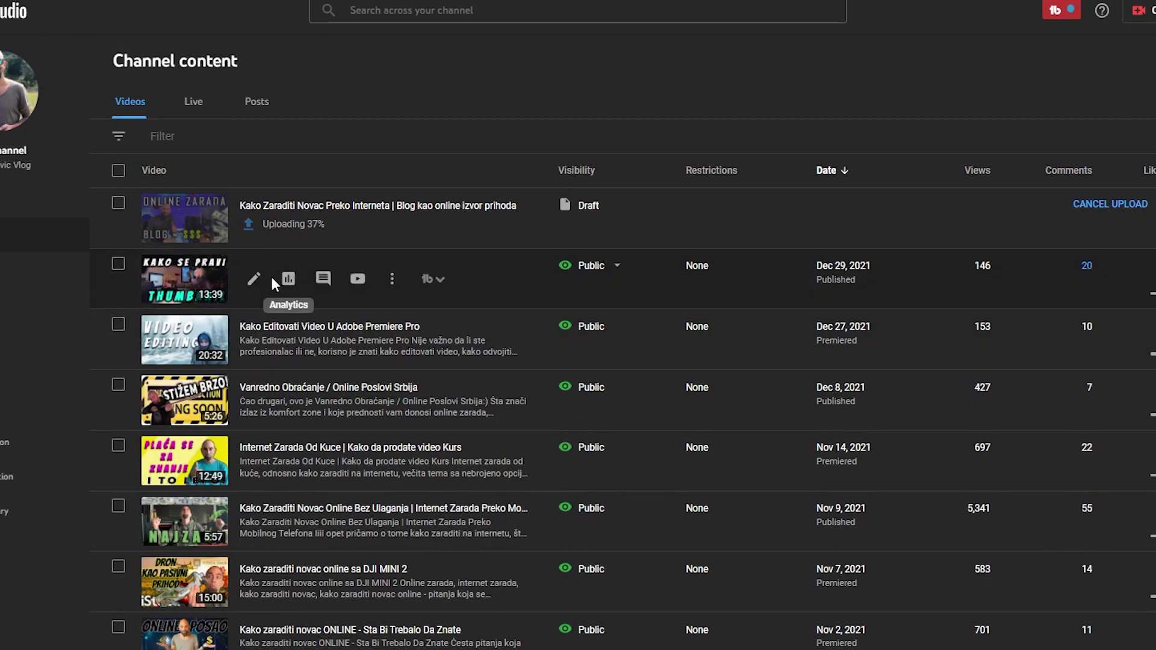
{"action": "left_click", "coordinate": [254, 279]}
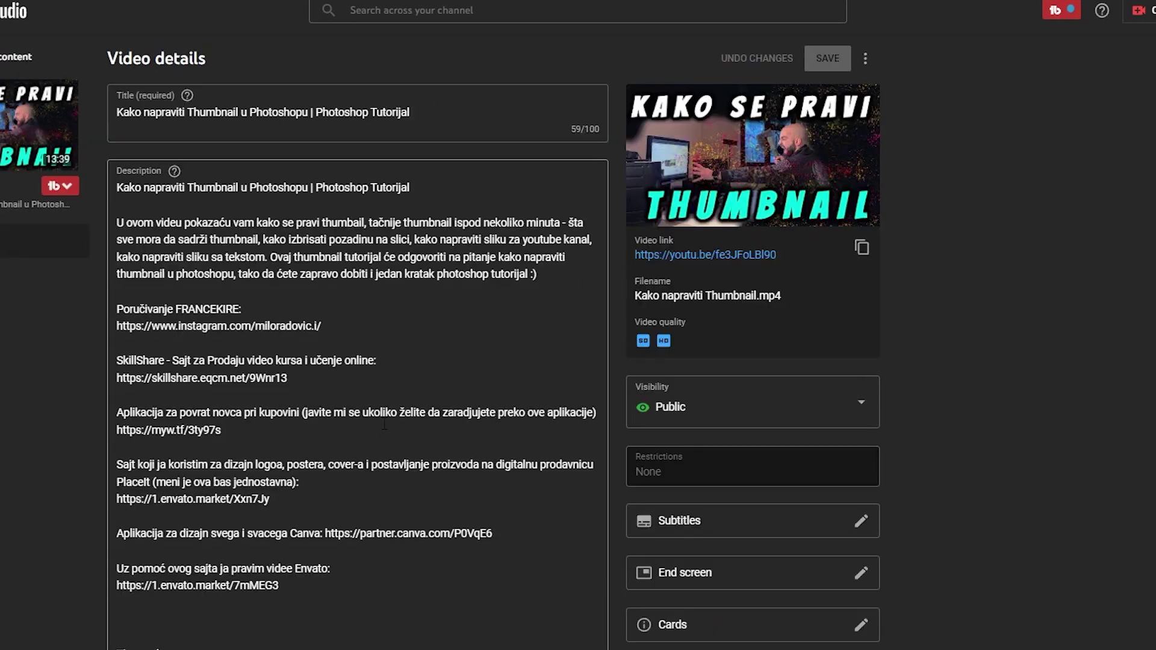
{"action": "left_click", "coordinate": [392, 112]}
{"action": "key", "text": "ctrl+a"}
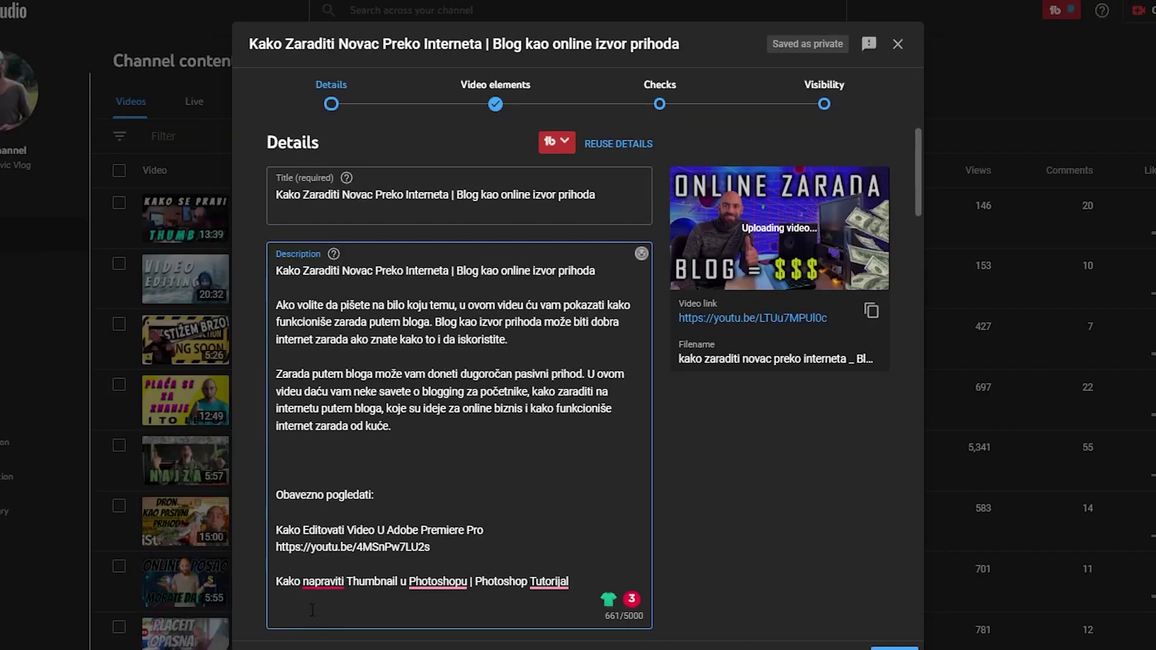
{"action": "key", "text": "ctrl+v"}
{"action": "scroll", "coordinate": [531, 326], "scroll_direction": "down", "scroll_amount": 4}
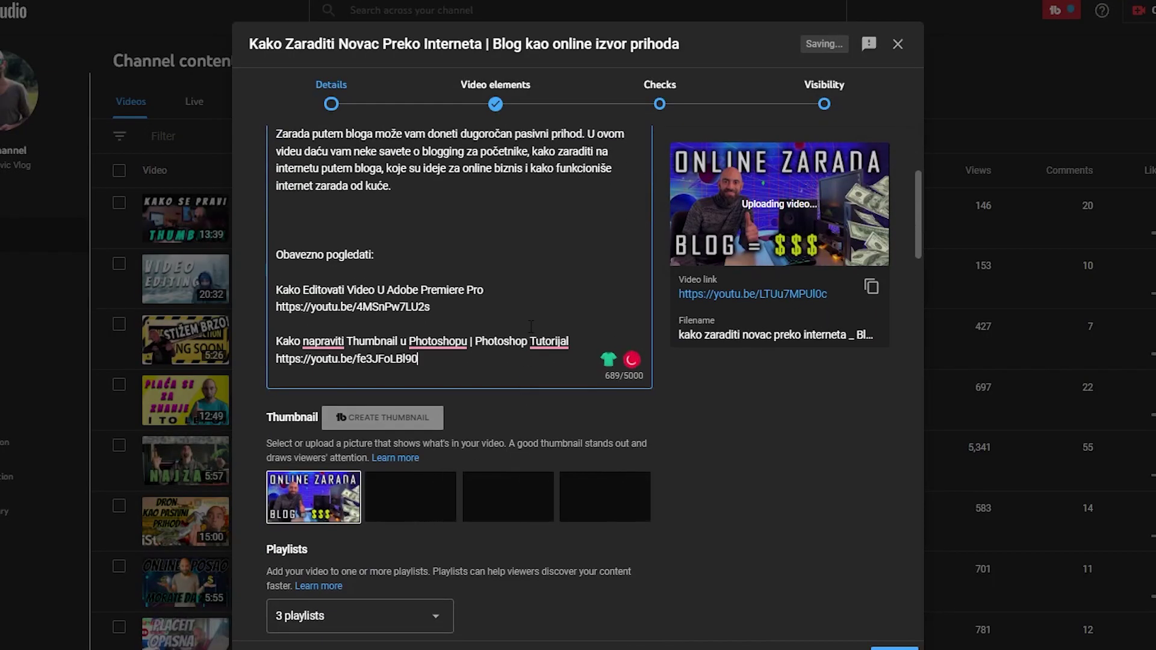
{"action": "key", "text": "Return"}
{"action": "key", "text": "Return"}
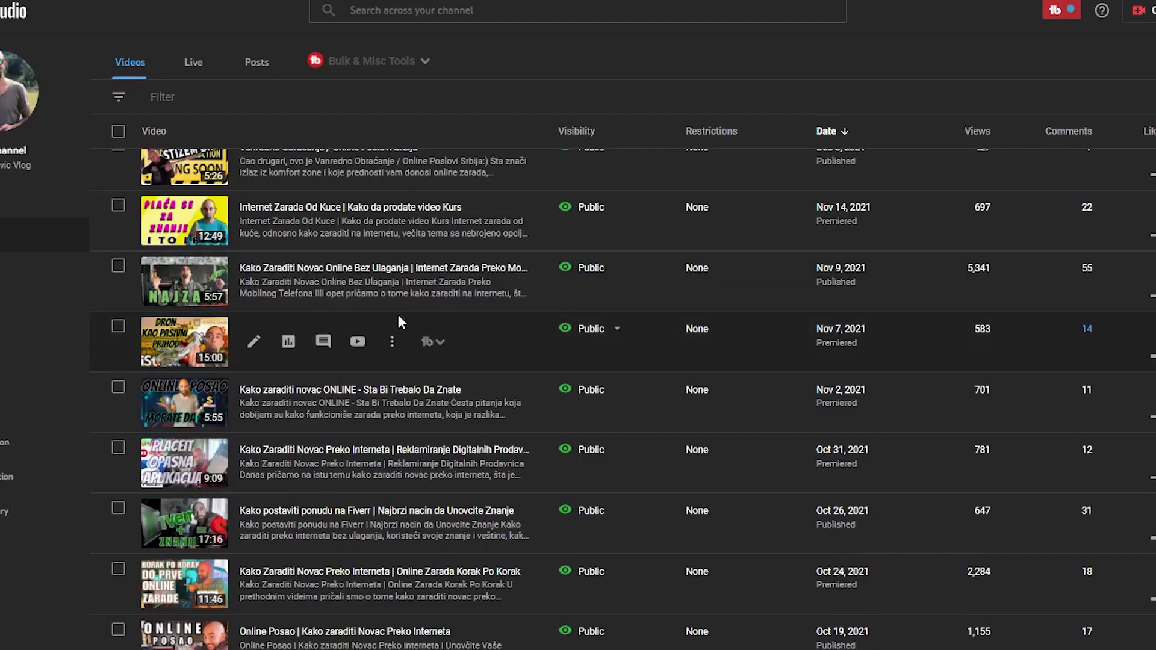
Add the October 8 video's title and link, followed by the Voiceover contact lines
{"action": "scroll", "coordinate": [399, 314], "scroll_direction": "down", "scroll_amount": 7}
{"action": "scroll", "coordinate": [286, 268], "scroll_direction": "down", "scroll_amount": 3}
{"action": "left_click", "coordinate": [254, 383]}
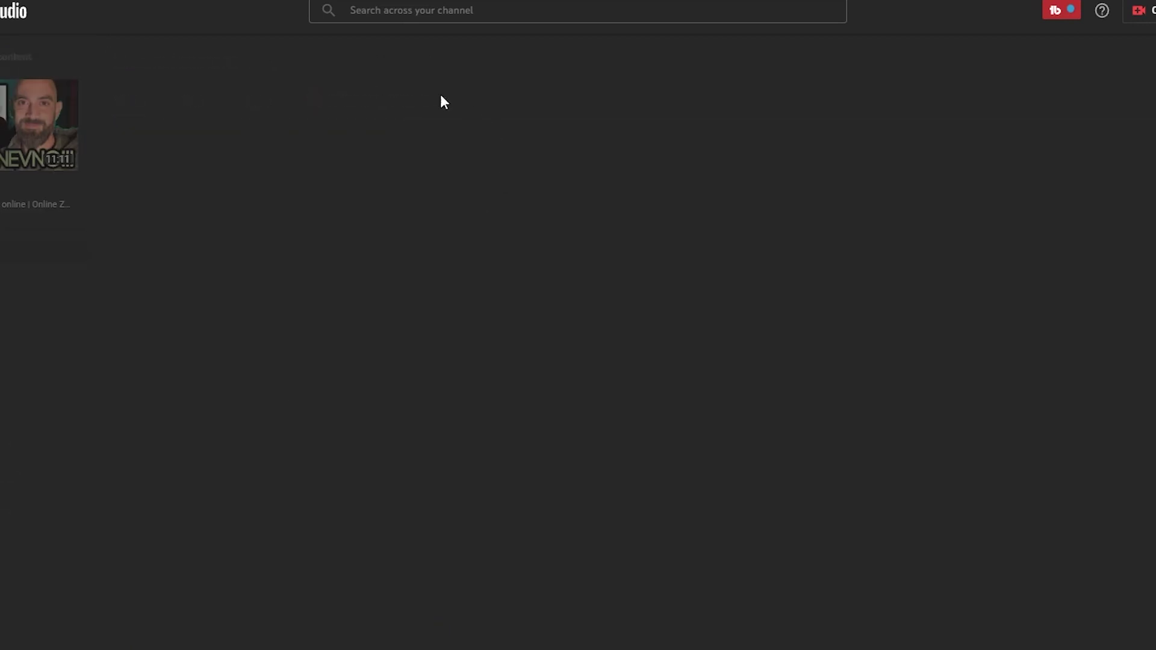
{"action": "key", "text": "ctrl+a"}
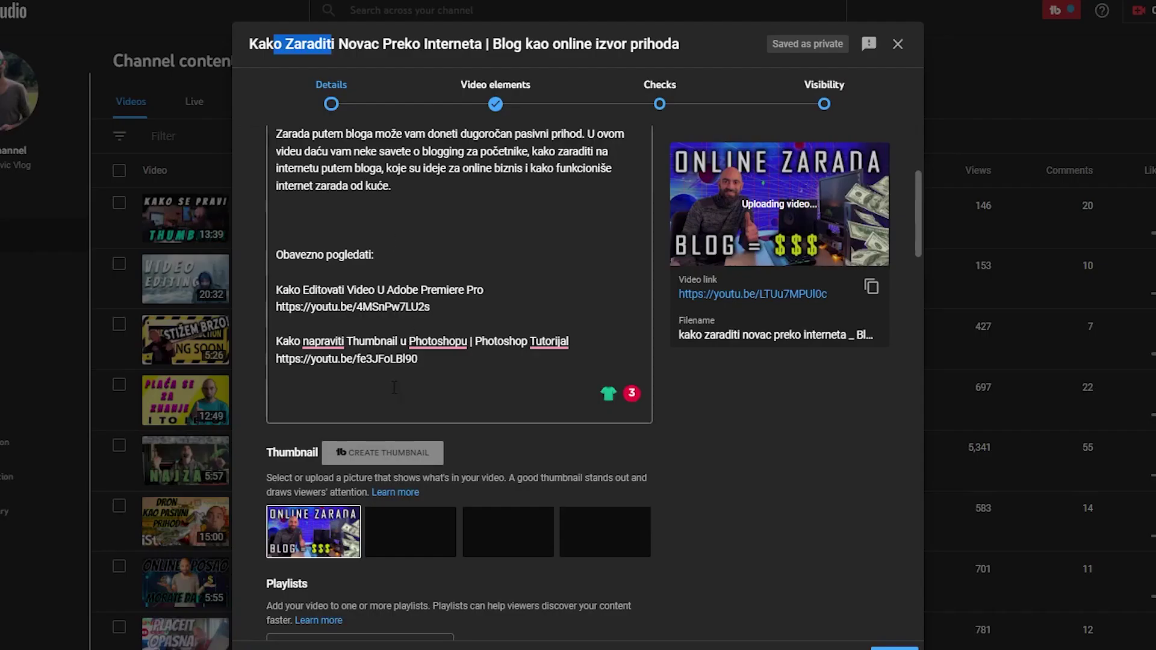
{"action": "left_click", "coordinate": [351, 393]}
{"action": "key", "text": "ctrl+v"}
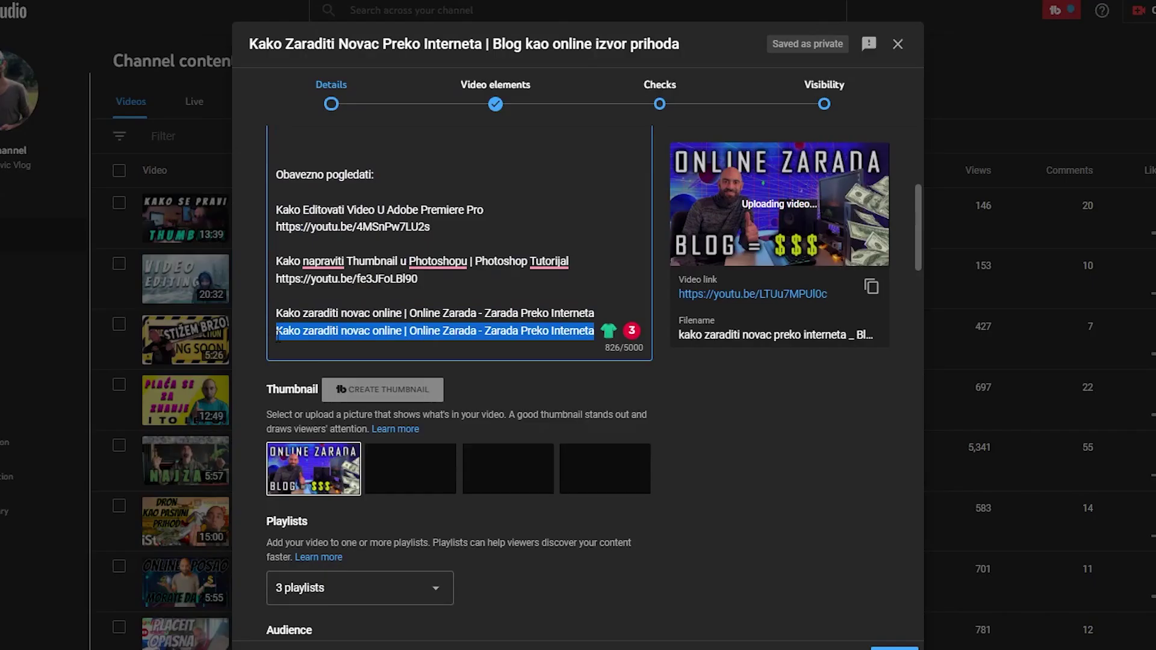
{"action": "key", "text": "Return"}
{"action": "key", "text": "ctrl+v"}
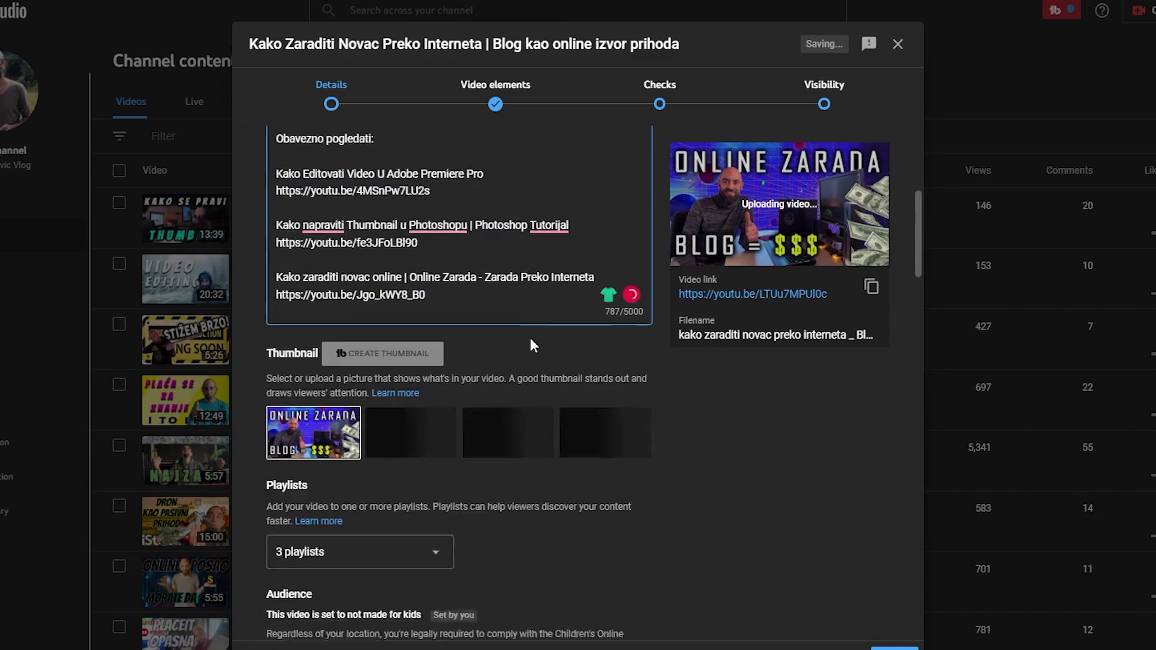
{"action": "key", "text": "Return"}
{"action": "key", "text": "Return"}
{"action": "key", "text": "ctrl+v"}
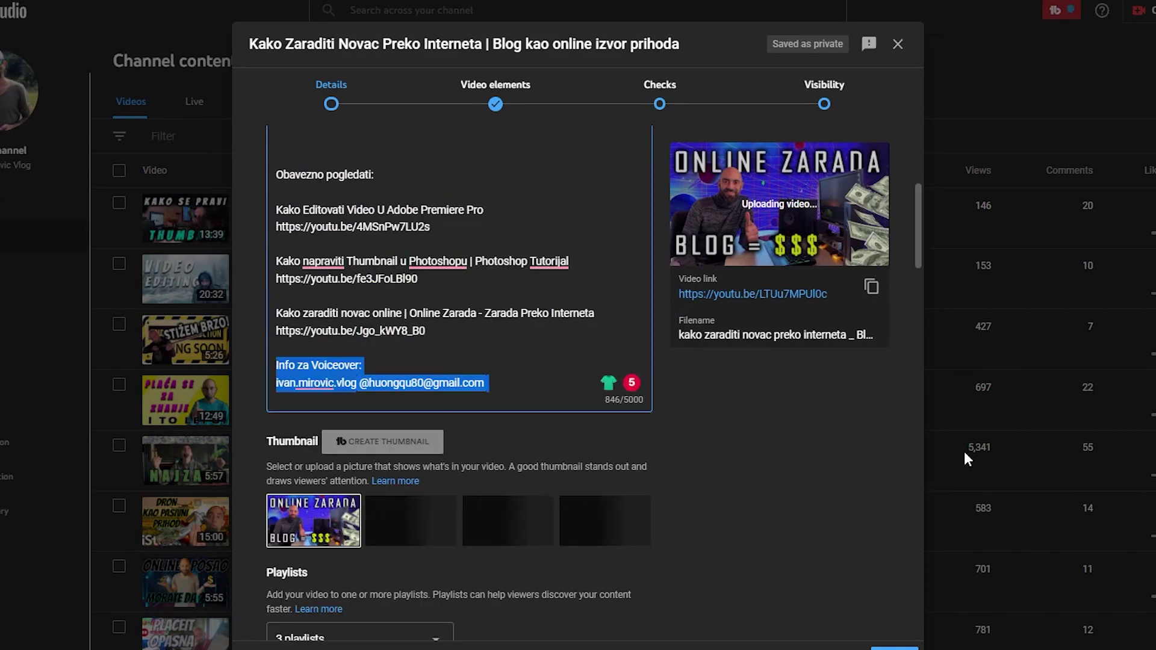
Replace the voiceover block with 'Info za posao Voiceover:' and the contact e-mail below it
{"action": "type", "text": "Info za posao Voice"}
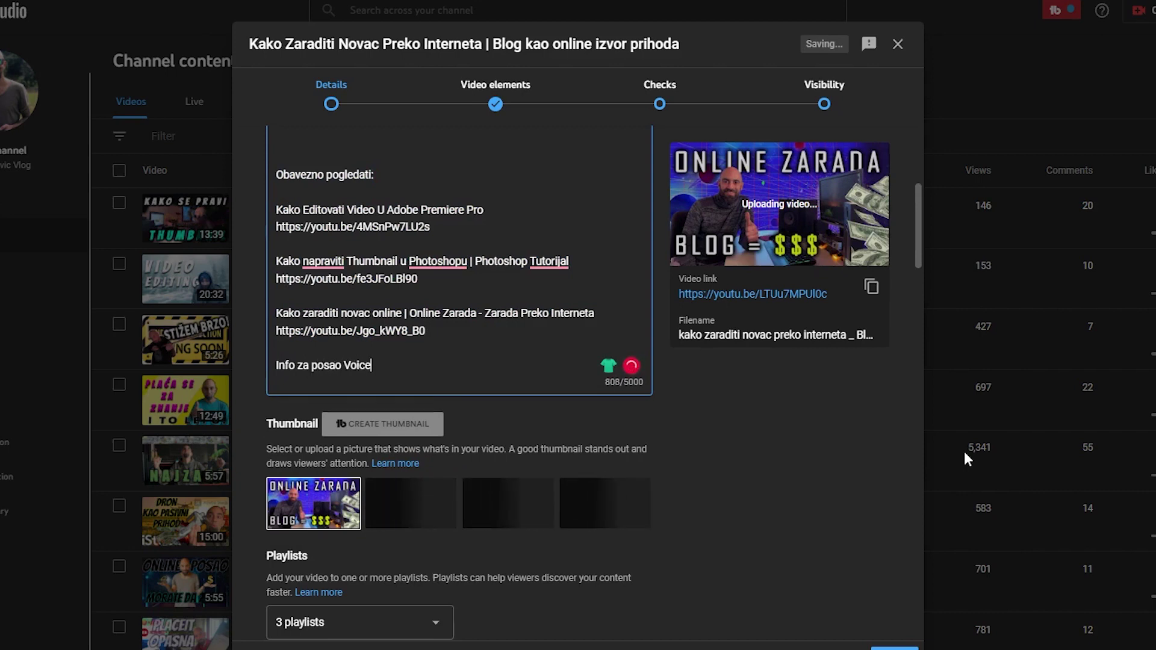
{"action": "type", "text": "over"}
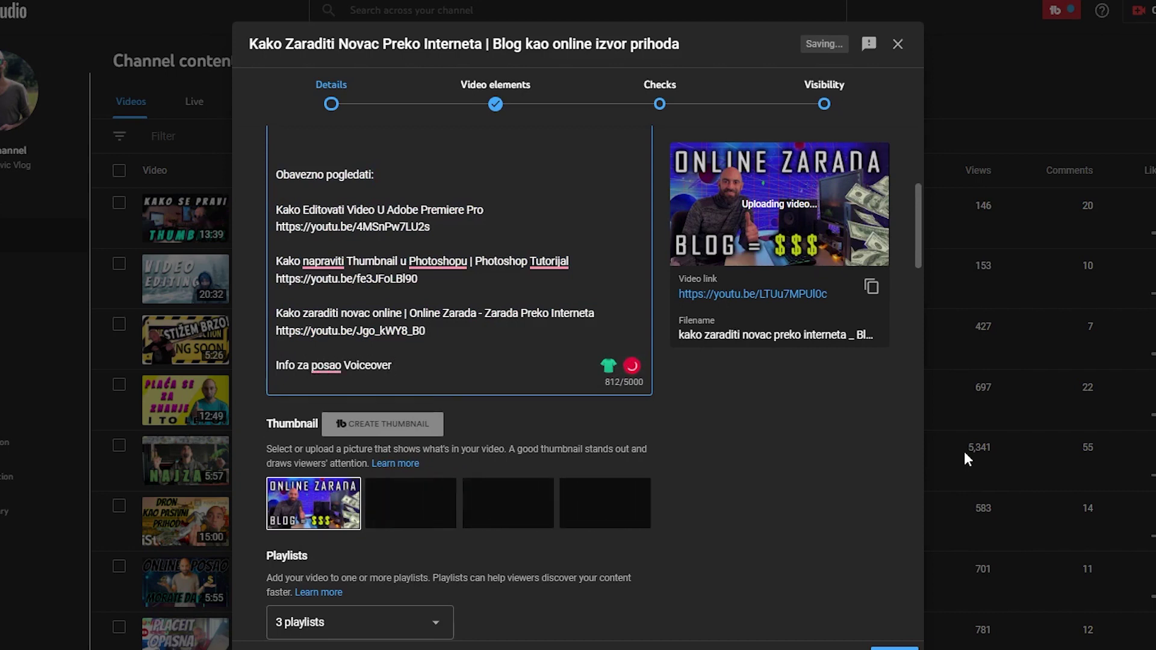
{"action": "type", "text": ":"}
{"action": "key", "text": "Return"}
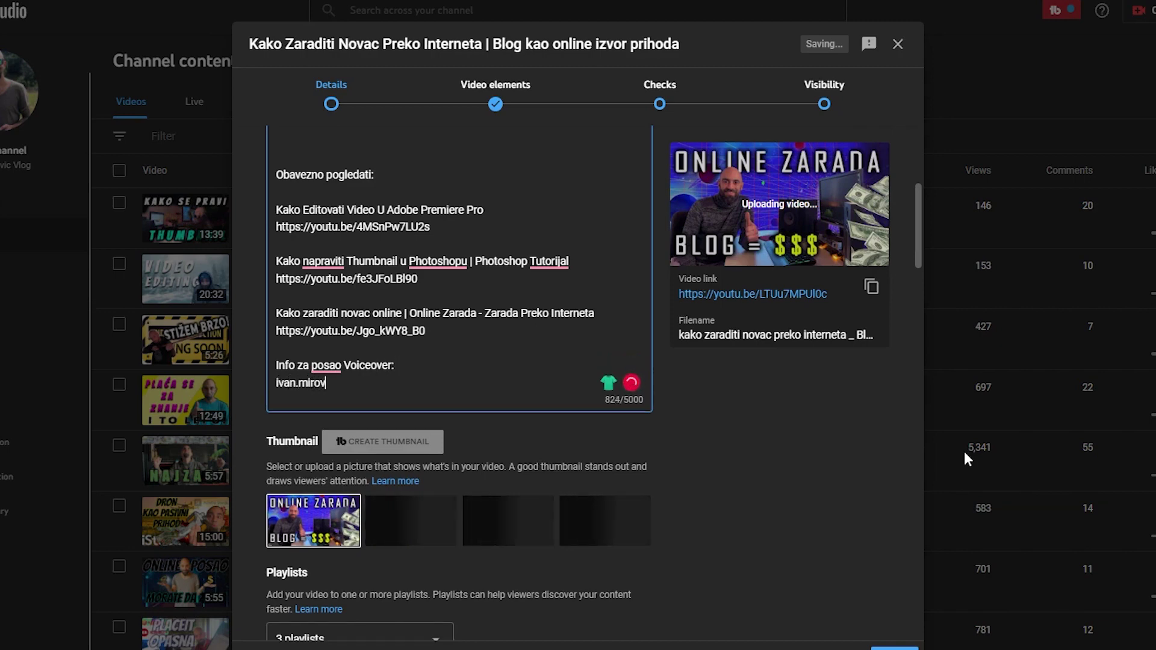
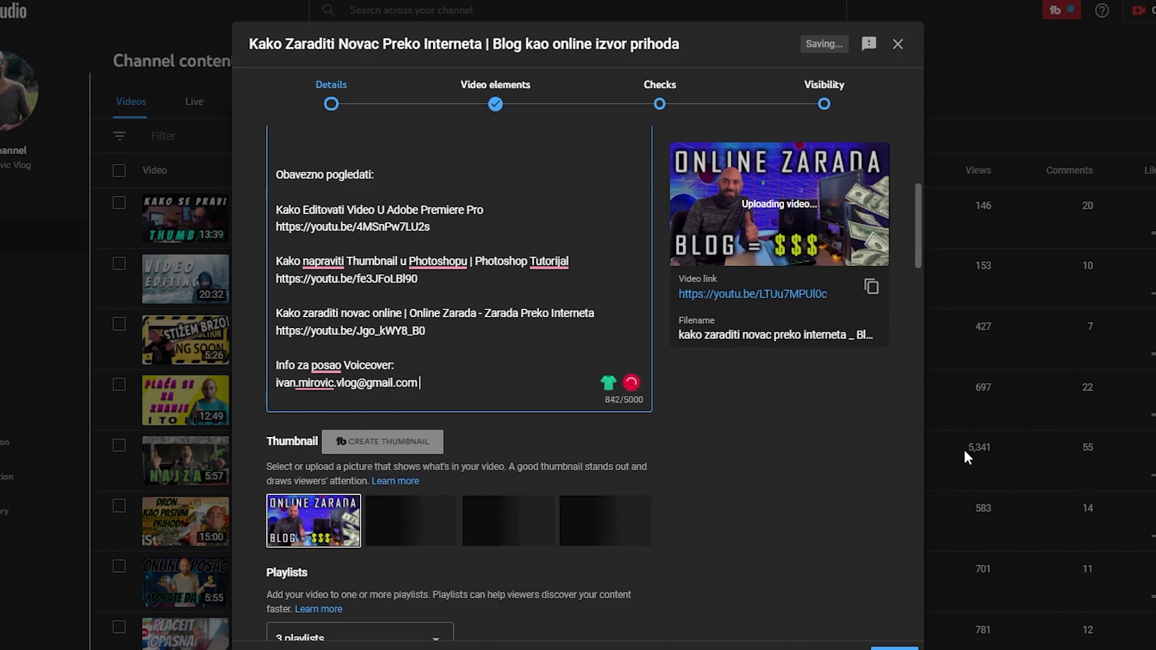
{"action": "key", "text": "Return"}
{"action": "key", "text": "Return"}
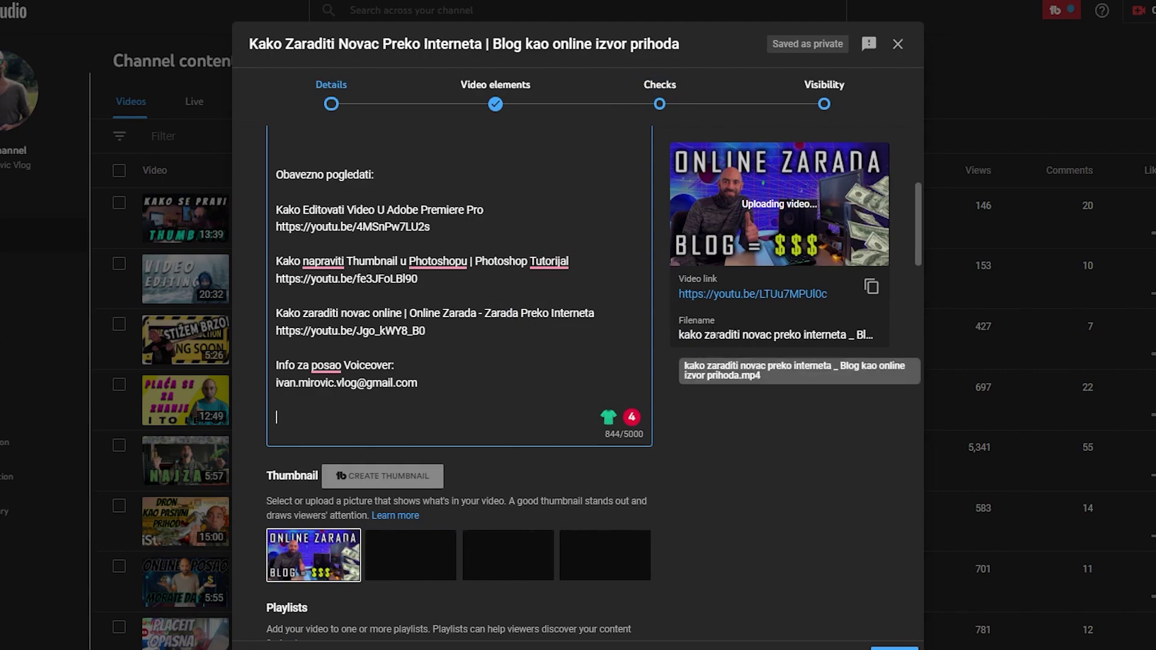
Review the Details page and TubeBuddy SEO score, then advance the upload to Checks
{"action": "scroll", "coordinate": [659, 428], "scroll_direction": "down", "scroll_amount": 20}
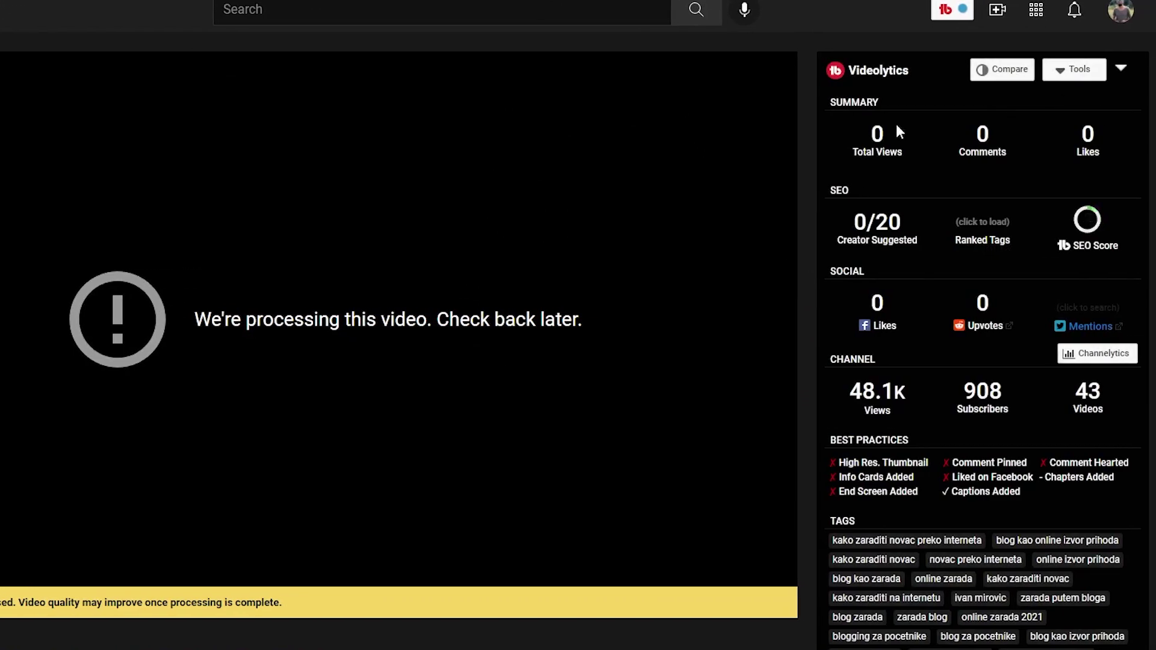
{"action": "mouse_move", "coordinate": [1072, 236]}
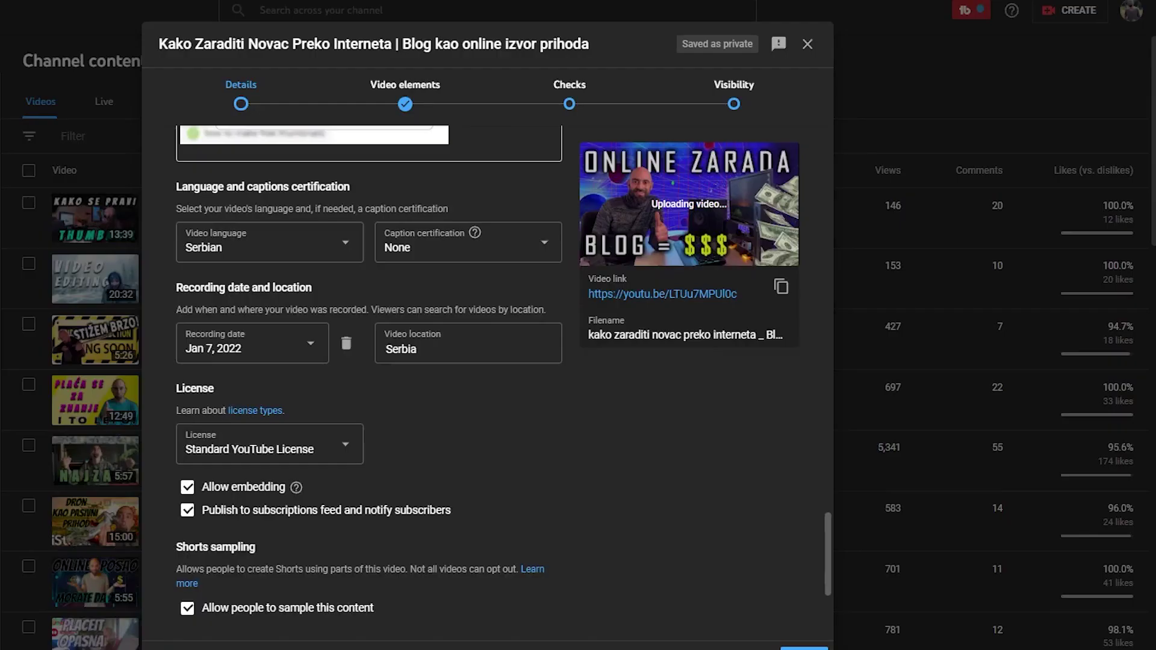
{"action": "scroll", "coordinate": [652, 474], "scroll_direction": "up", "scroll_amount": 7}
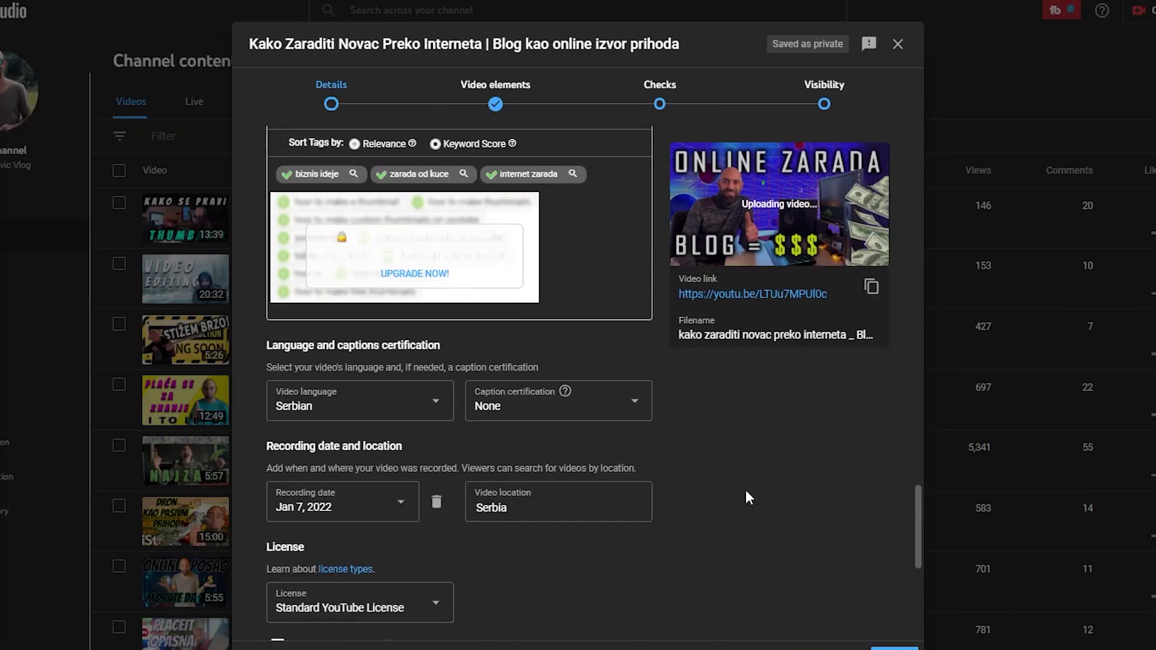
{"action": "scroll", "coordinate": [745, 495], "scroll_direction": "down", "scroll_amount": 8}
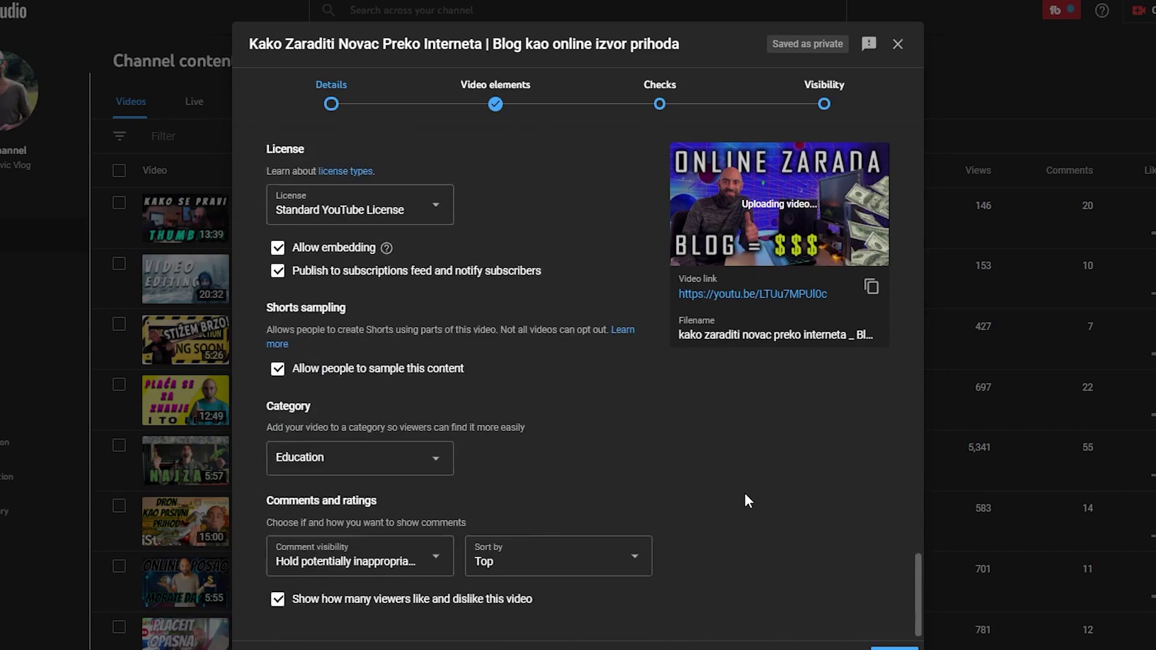
{"action": "scroll", "coordinate": [746, 493], "scroll_direction": "up", "scroll_amount": 15}
{"action": "scroll", "coordinate": [747, 491], "scroll_direction": "down", "scroll_amount": 8}
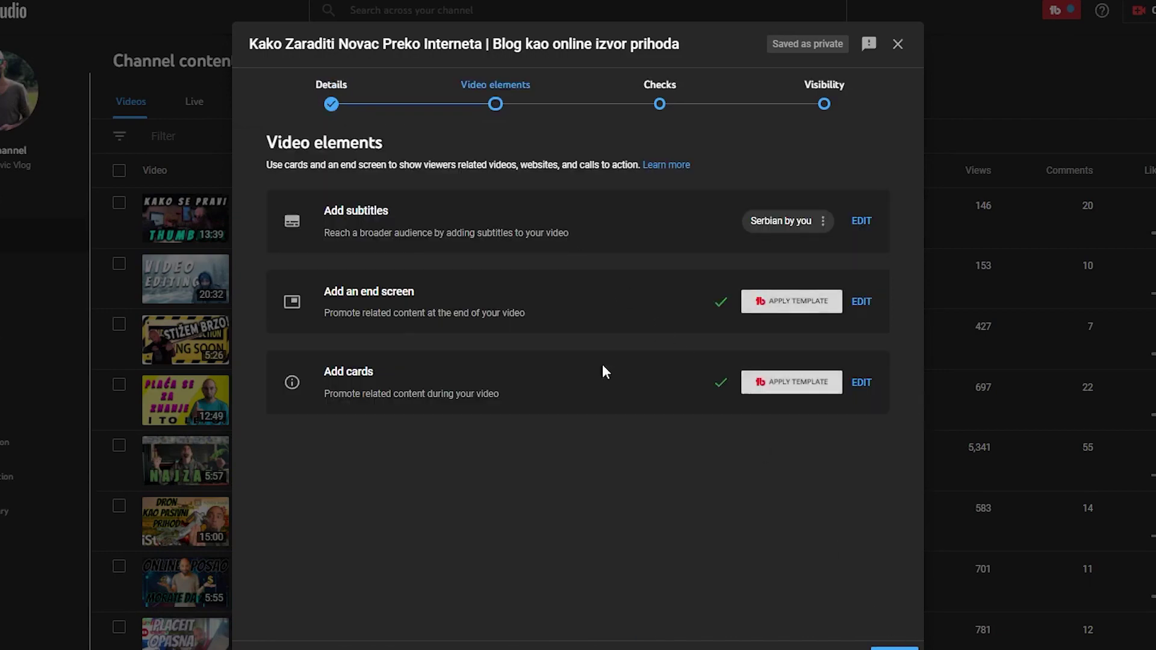
{"action": "left_click", "coordinate": [894, 649]}
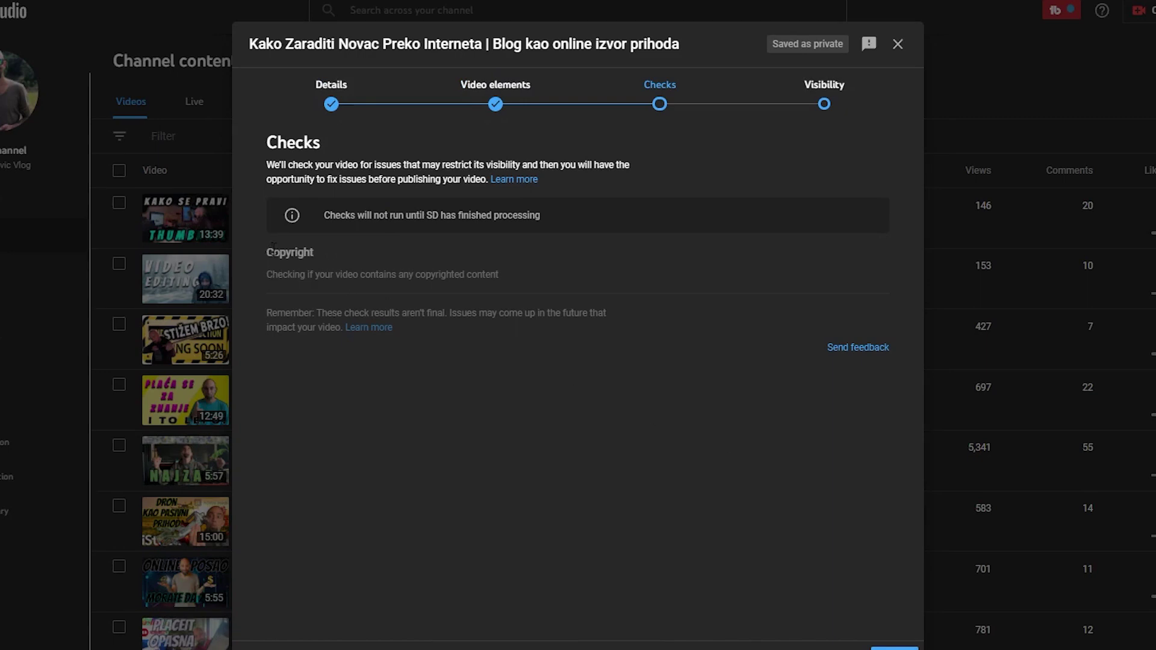
Highlight the copyright check result, then scroll back through the video's Details page
{"action": "left_click_drag", "start_coordinate": [273, 249], "coordinate": [562, 338]}
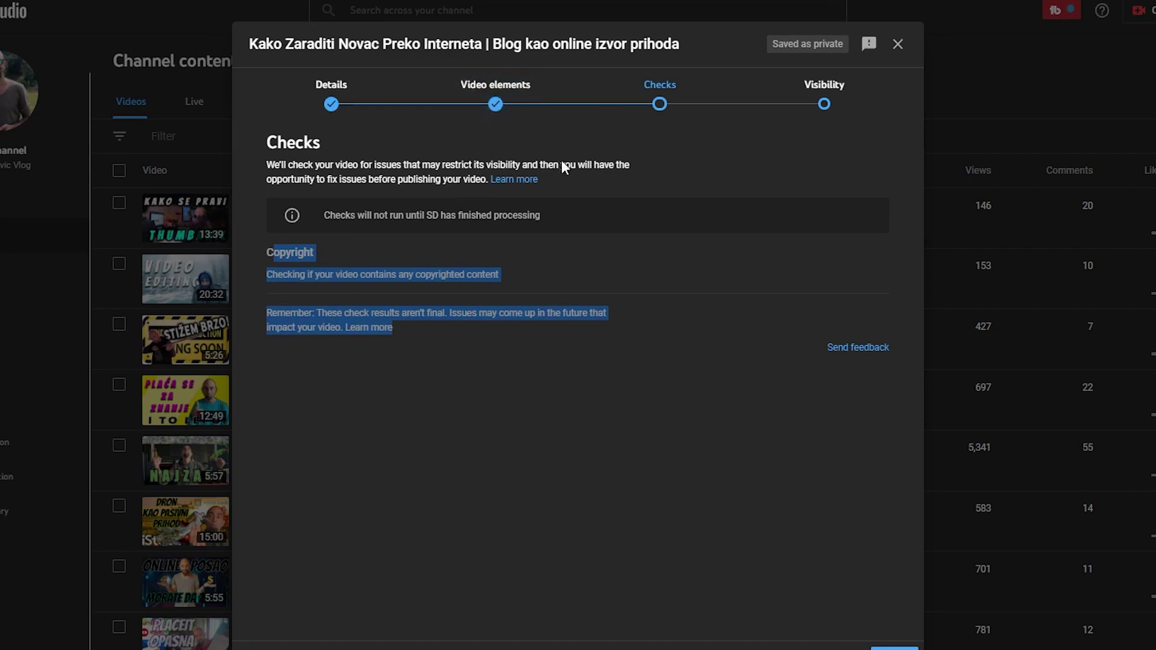
{"action": "left_click", "coordinate": [331, 103]}
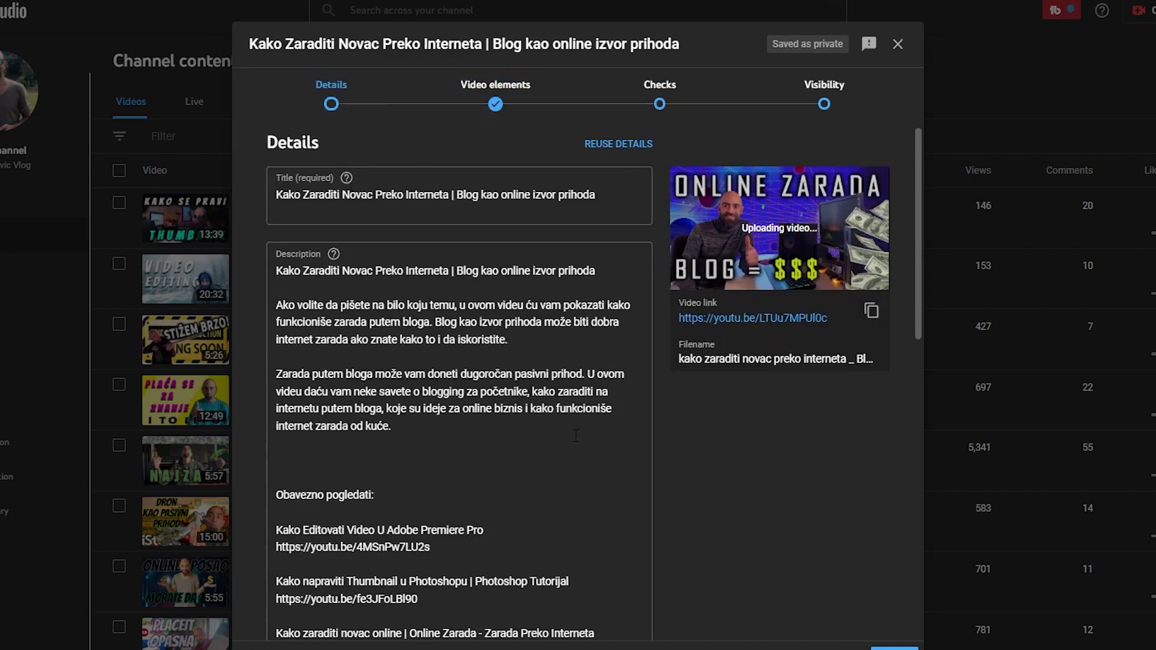
{"action": "scroll", "coordinate": [444, 321], "scroll_direction": "down", "scroll_amount": 5}
{"action": "scroll", "coordinate": [444, 321], "scroll_direction": "down", "scroll_amount": 5}
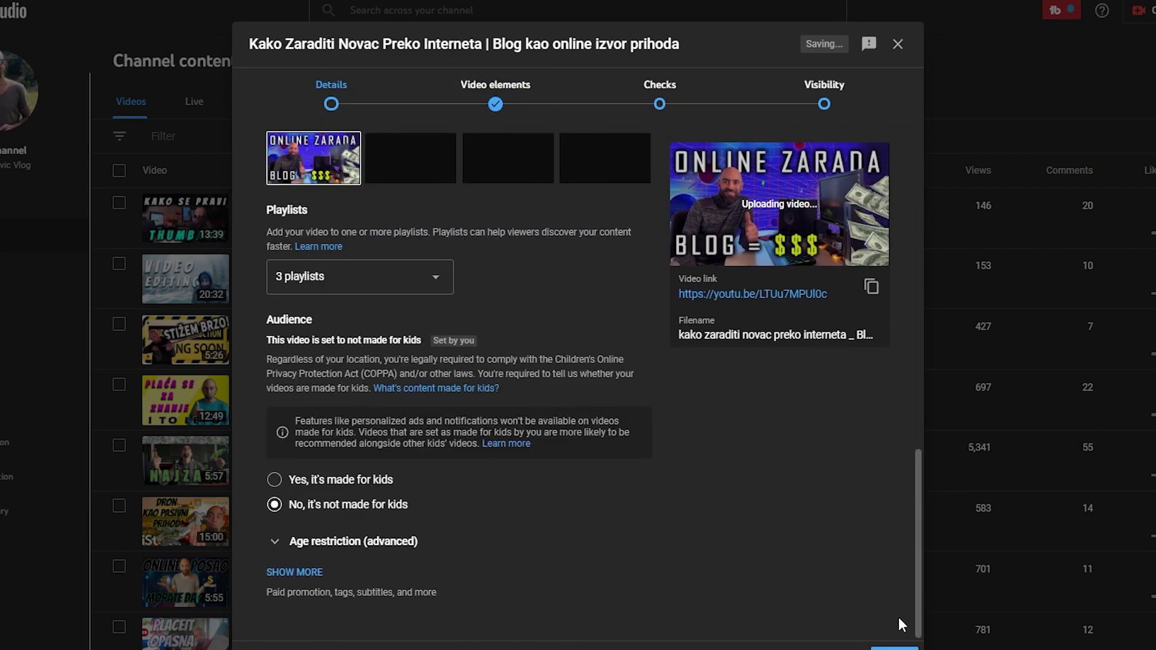
{"action": "scroll", "coordinate": [635, 471], "scroll_direction": "up", "scroll_amount": 8}
{"action": "scroll", "coordinate": [517, 418], "scroll_direction": "down", "scroll_amount": 1}
{"action": "scroll", "coordinate": [518, 419], "scroll_direction": "up", "scroll_amount": 4}
{"action": "scroll", "coordinate": [711, 518], "scroll_direction": "down", "scroll_amount": 7}
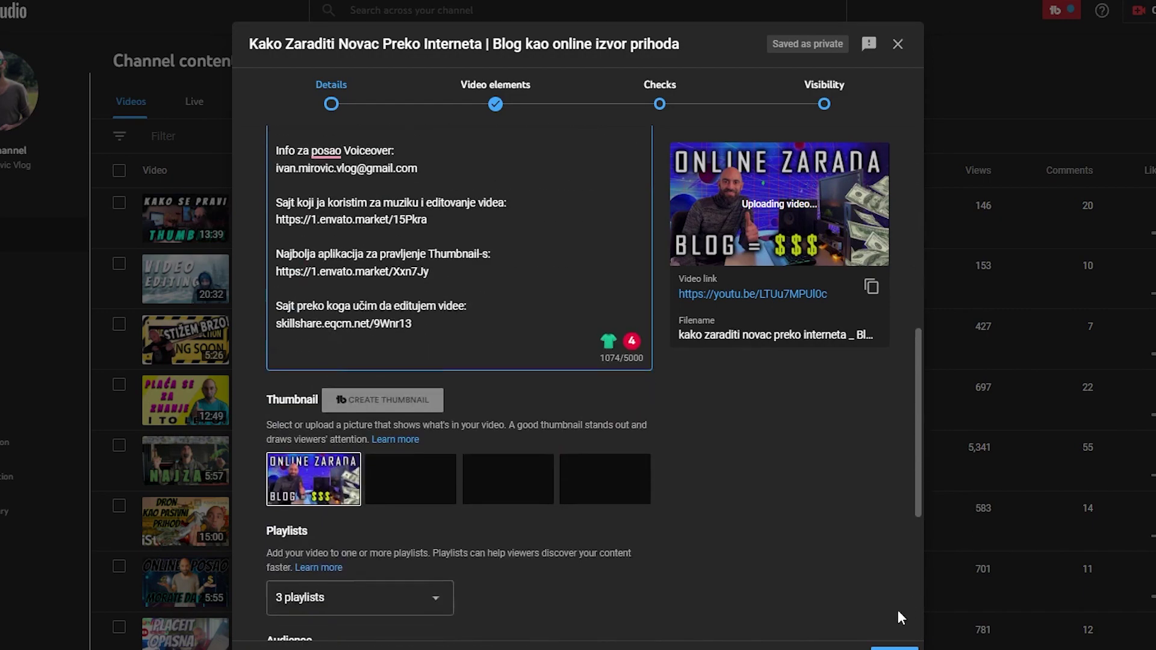
Move through Video elements and Checks to the Visibility step and expand the publish-now options
{"action": "left_click", "coordinate": [896, 647]}
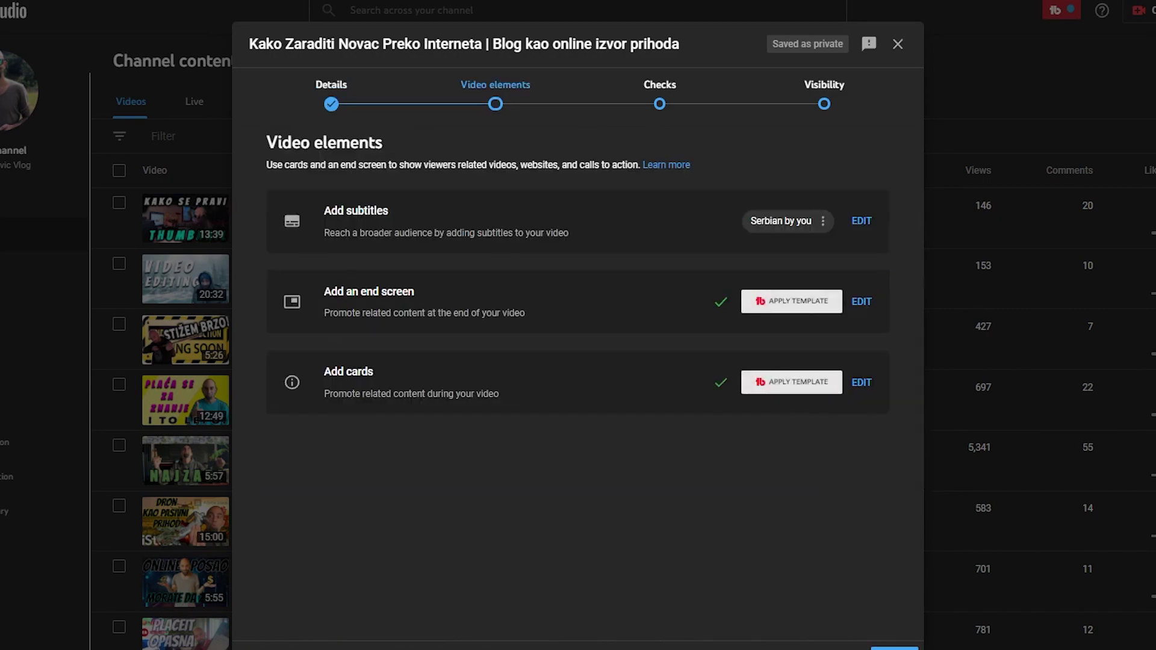
{"action": "left_click", "coordinate": [896, 647]}
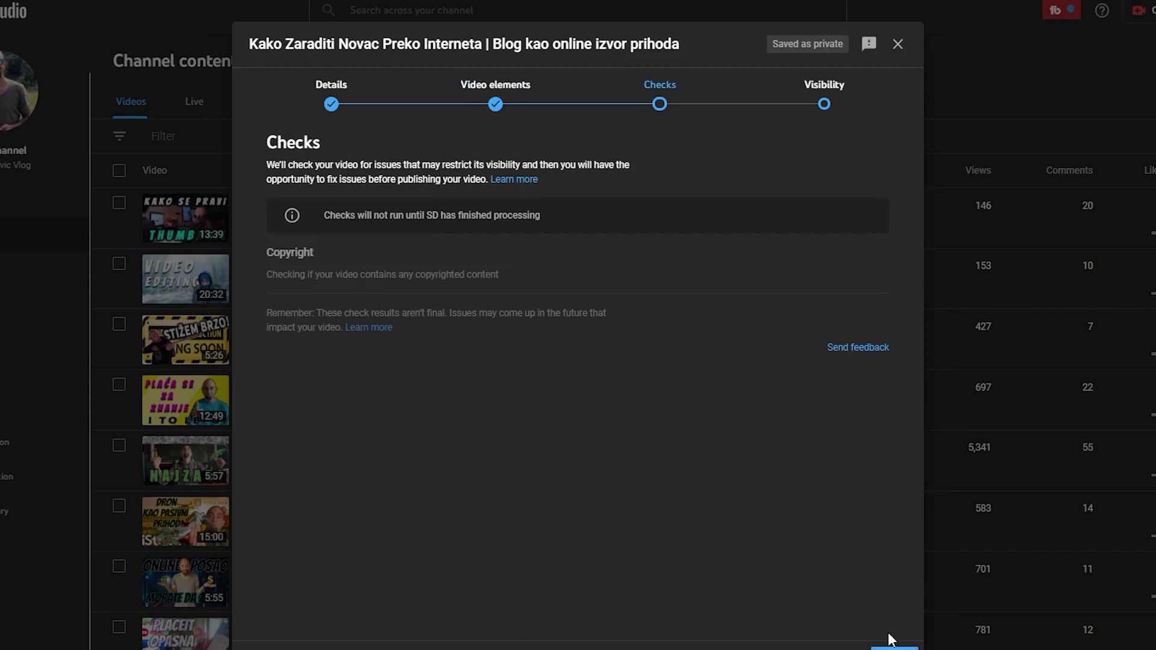
{"action": "left_click", "coordinate": [850, 647]}
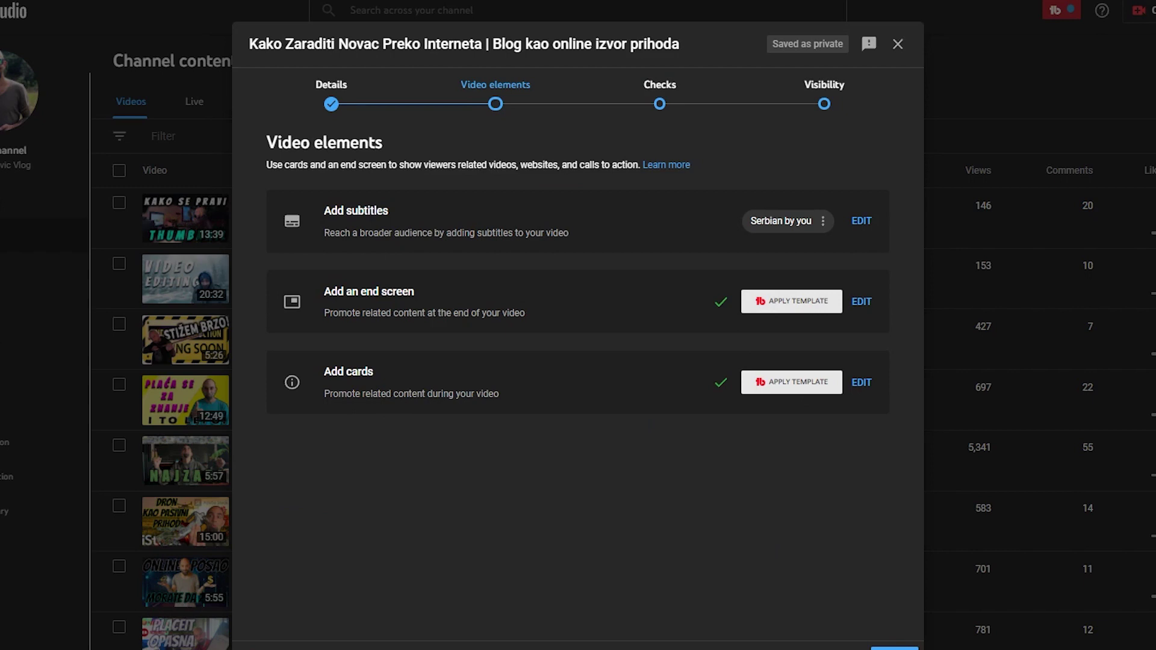
{"action": "left_click", "coordinate": [896, 648]}
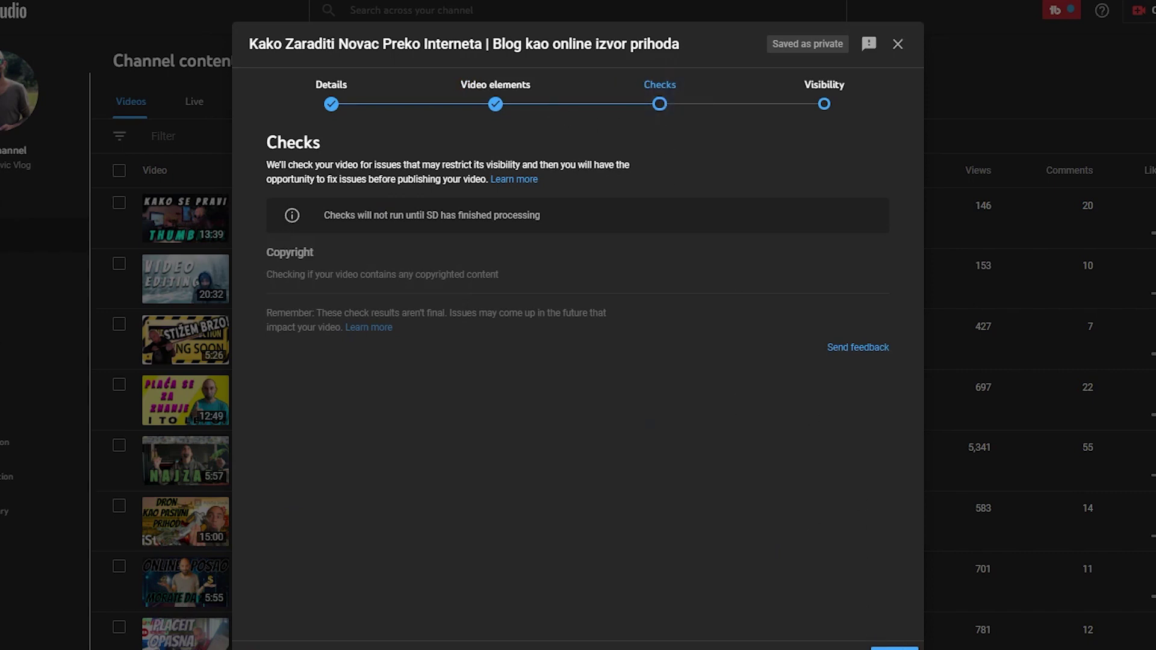
{"action": "left_click", "coordinate": [895, 648]}
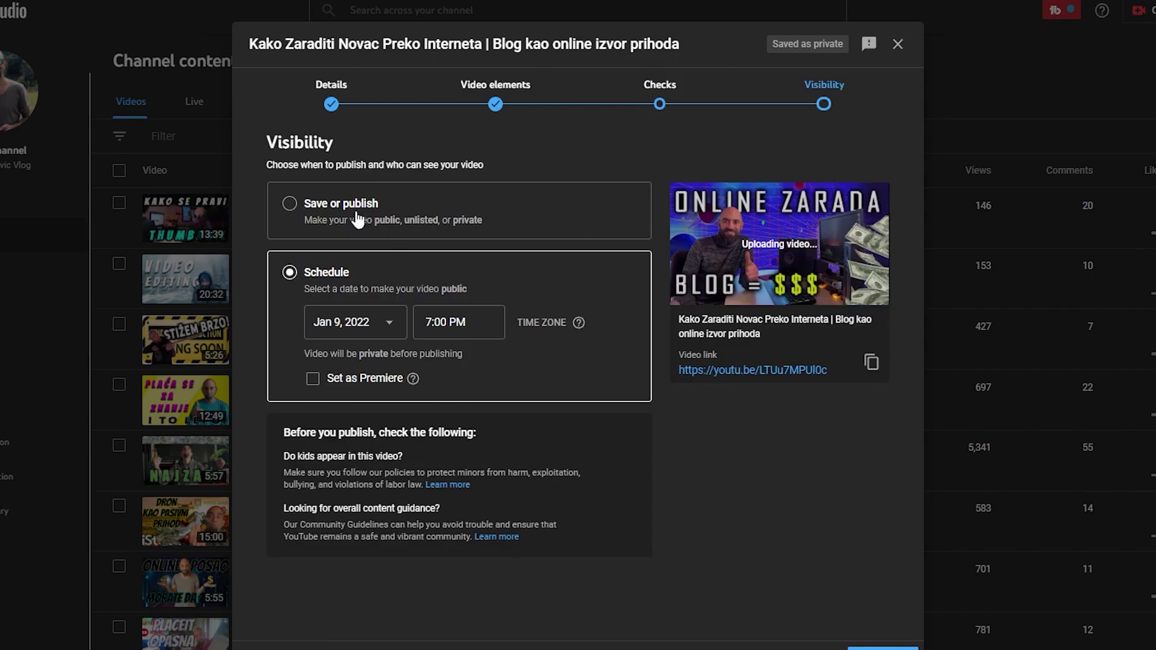
{"action": "left_click", "coordinate": [288, 204]}
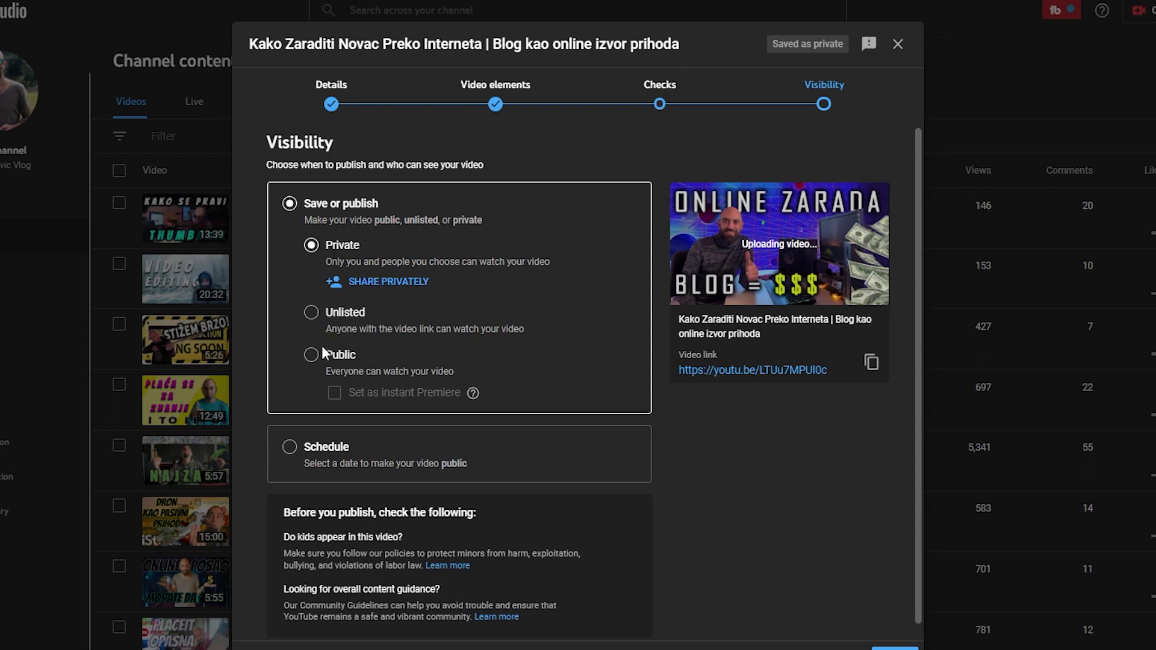
Switch to Schedule, pick January 12, 2022 keeping 7:00 PM, and confirm the scheduled release
{"action": "left_click", "coordinate": [284, 456]}
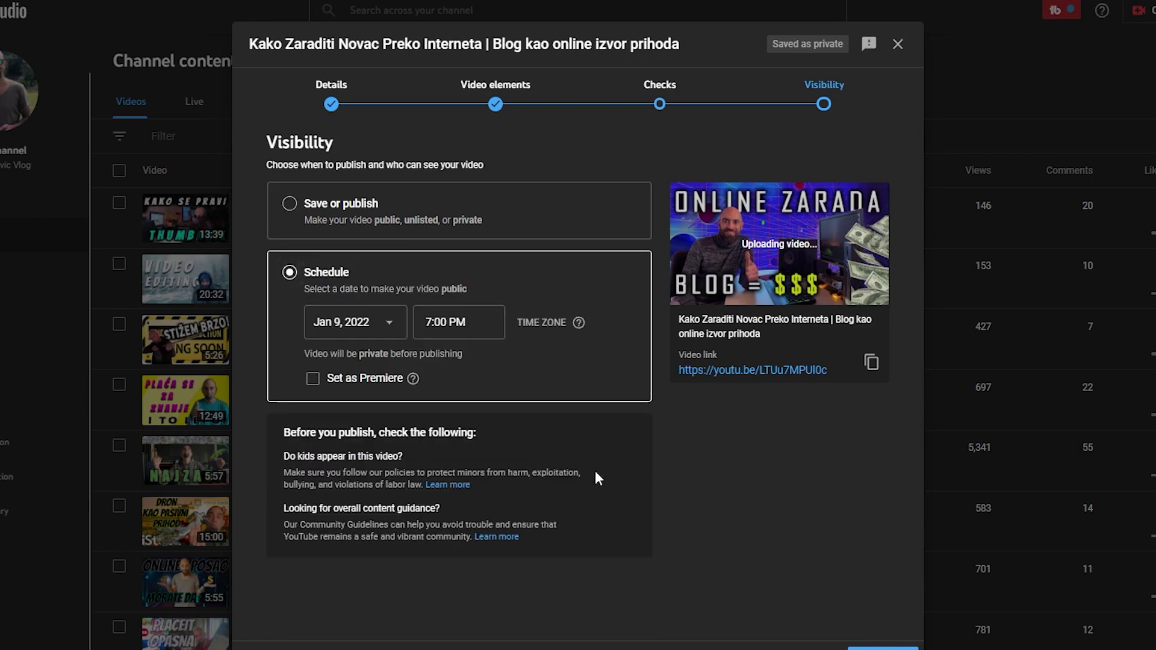
{"action": "left_click", "coordinate": [392, 323]}
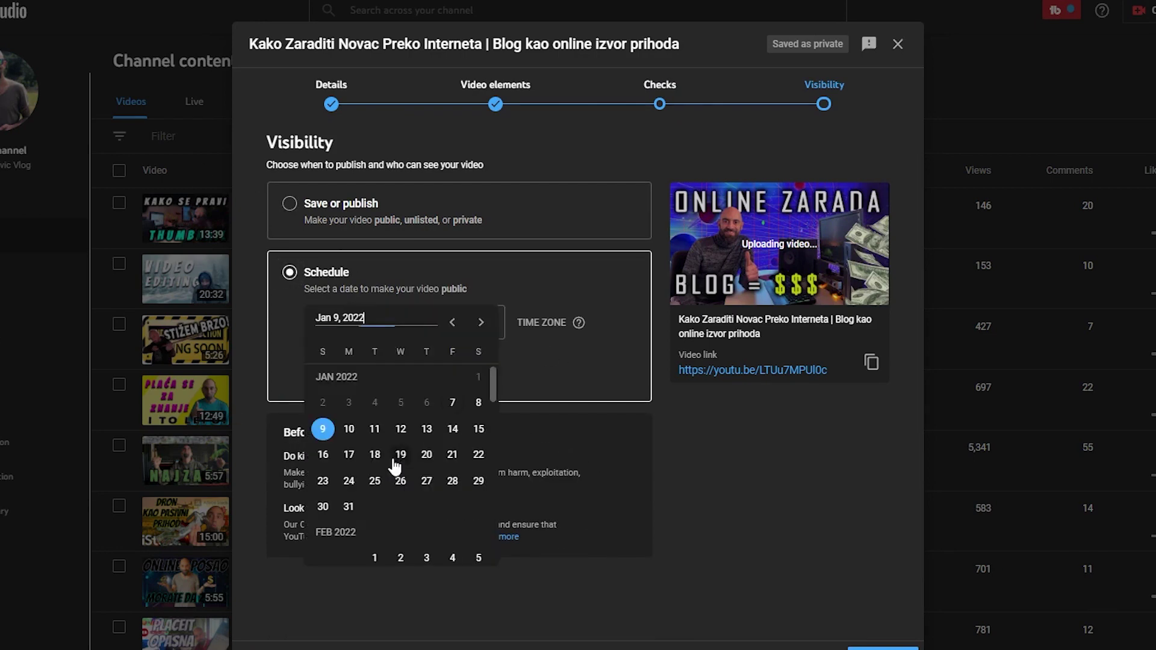
{"action": "left_click", "coordinate": [401, 429]}
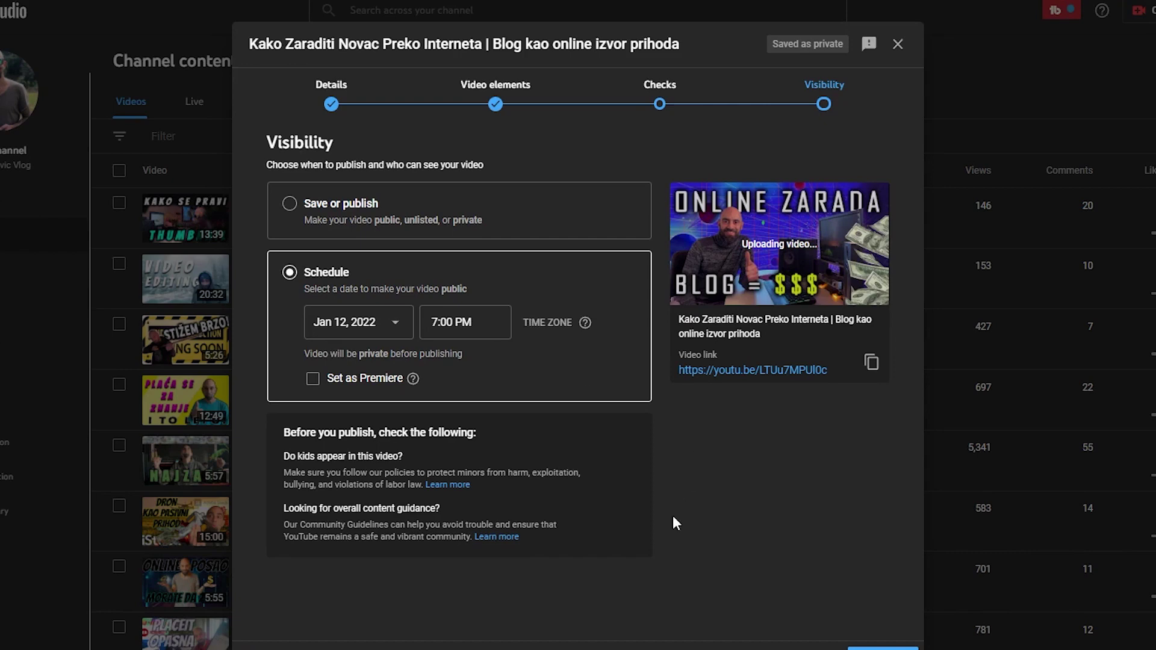
{"action": "left_click", "coordinate": [882, 648]}
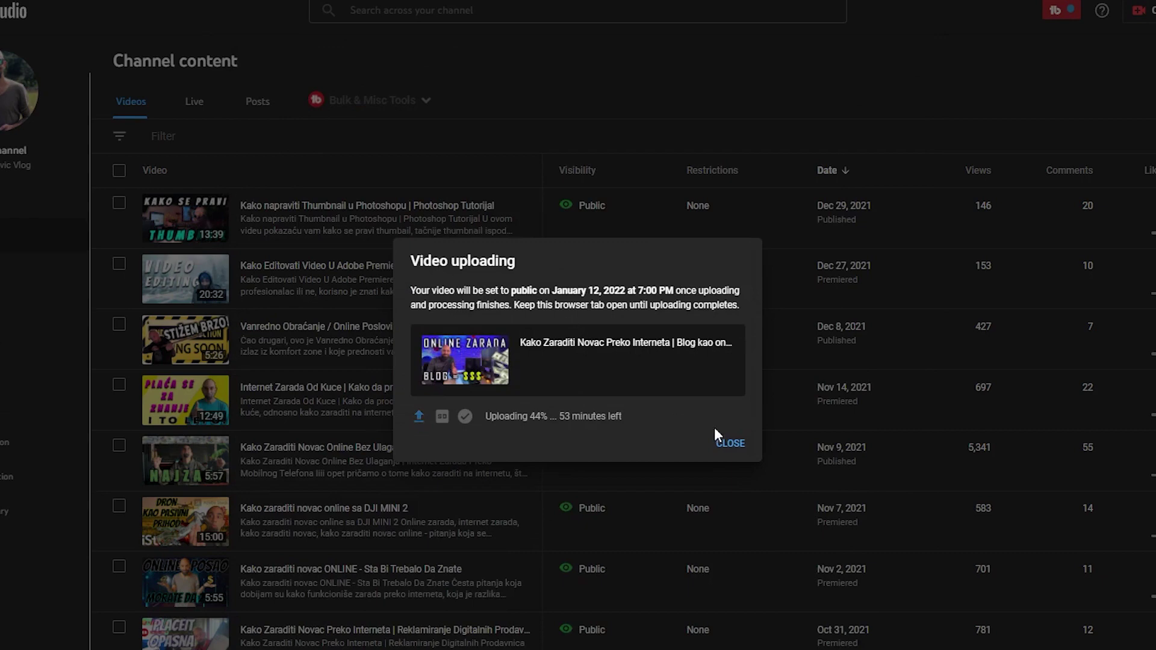
Close the Video uploading confirmation dialog
{"action": "left_click", "coordinate": [731, 443]}
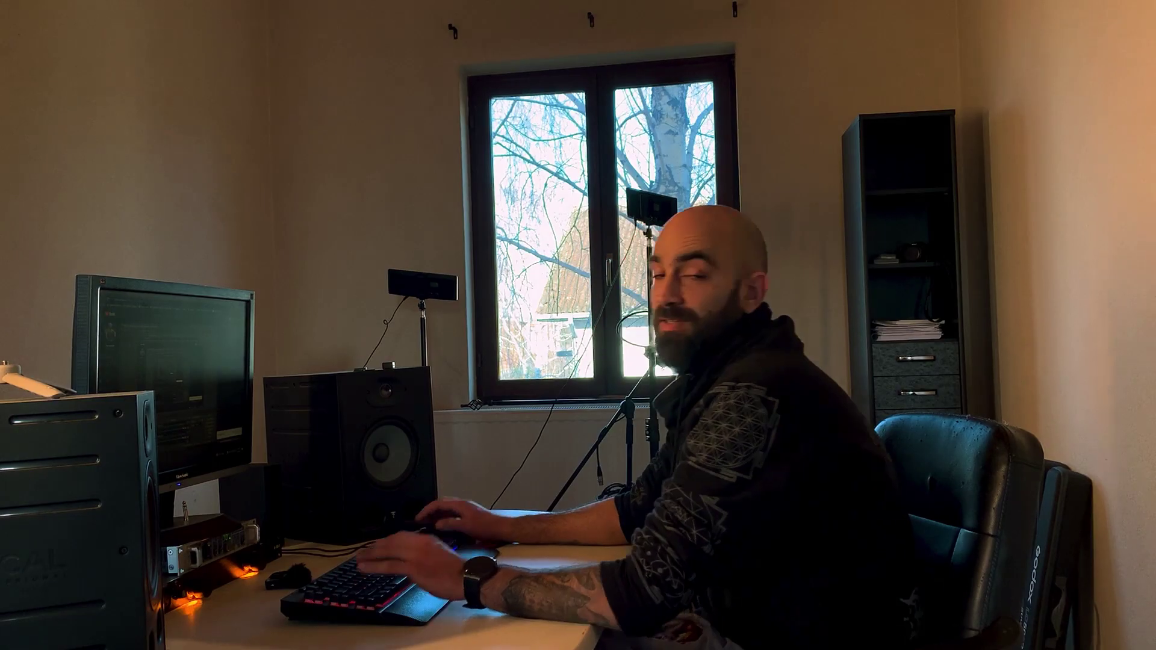